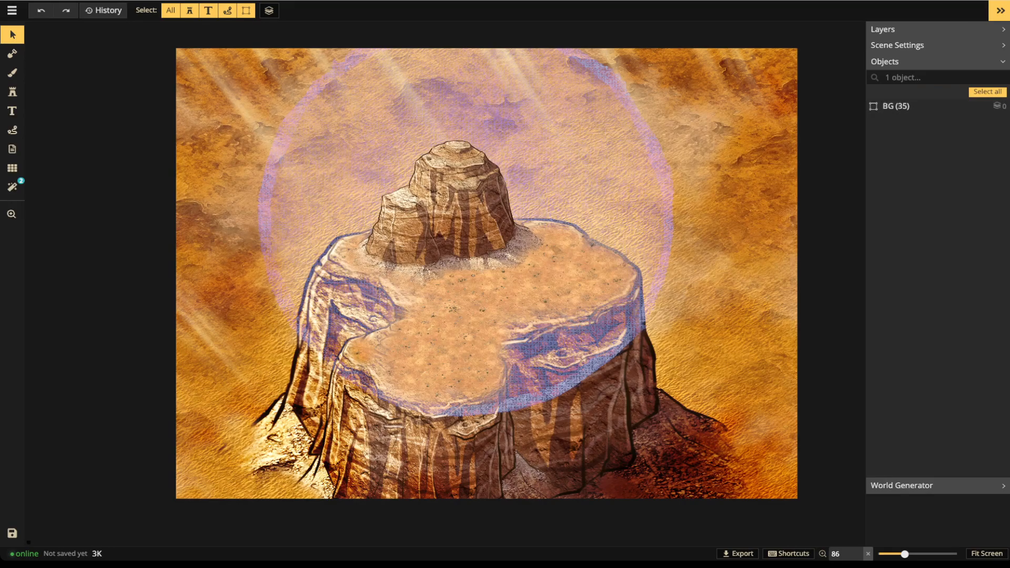
Step: Browse the Babylonian stamps of the Fantasy Regional HD pack in the stamp catalog
{"action": "left_click", "coordinate": [12, 91]}
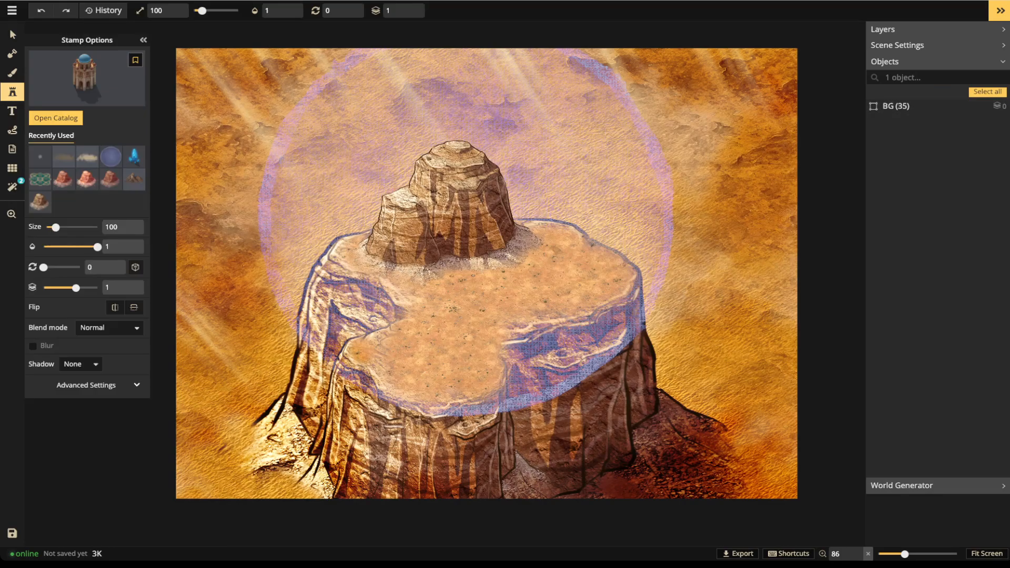
{"action": "left_click", "coordinate": [87, 79]}
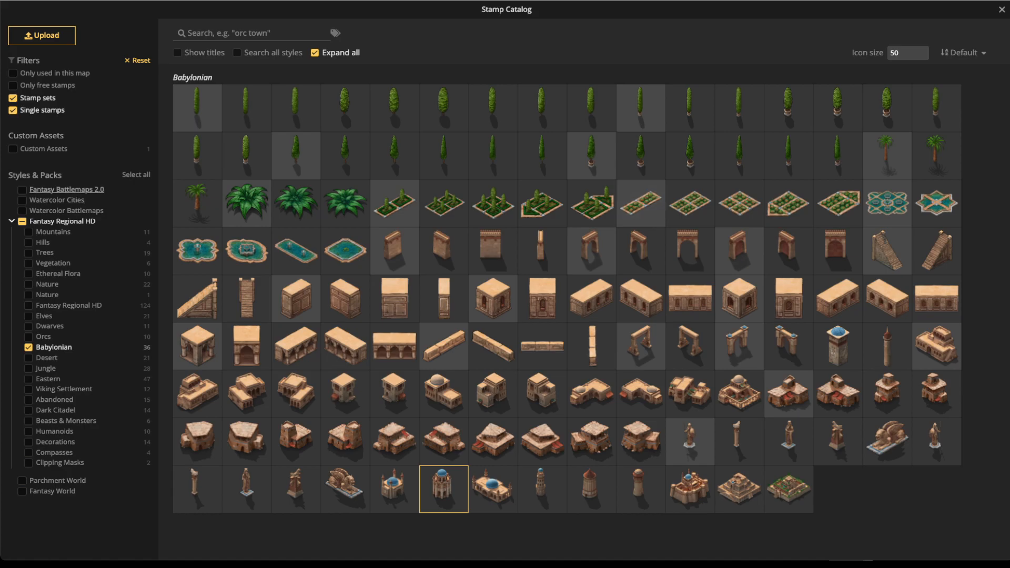
{"action": "key", "text": "Escape"}
Step: Filter the brush texture catalog to the Babylonian Textures of Fantasy Regional HD and examine them
{"action": "key", "text": "b"}
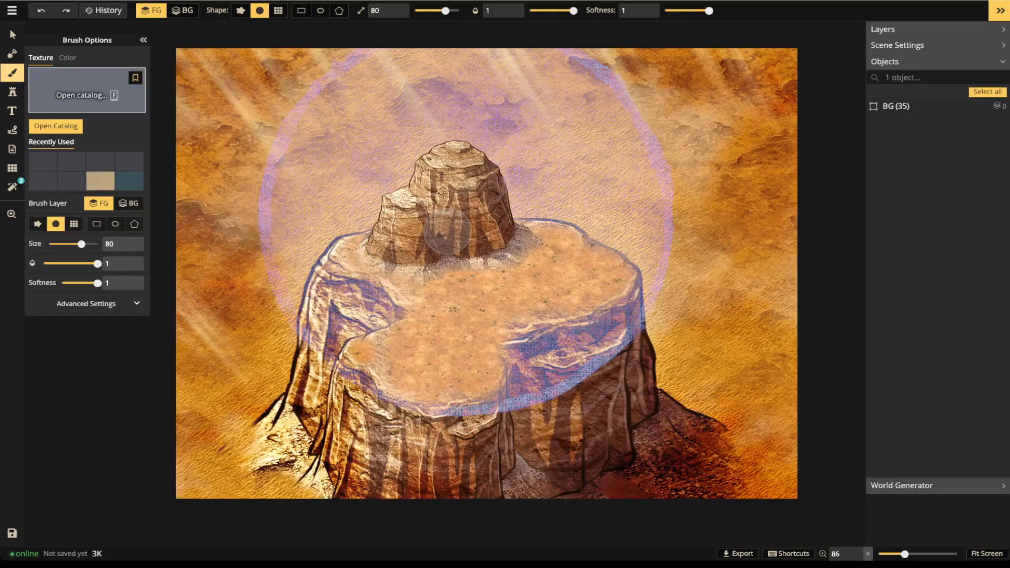
{"action": "key", "text": "f"}
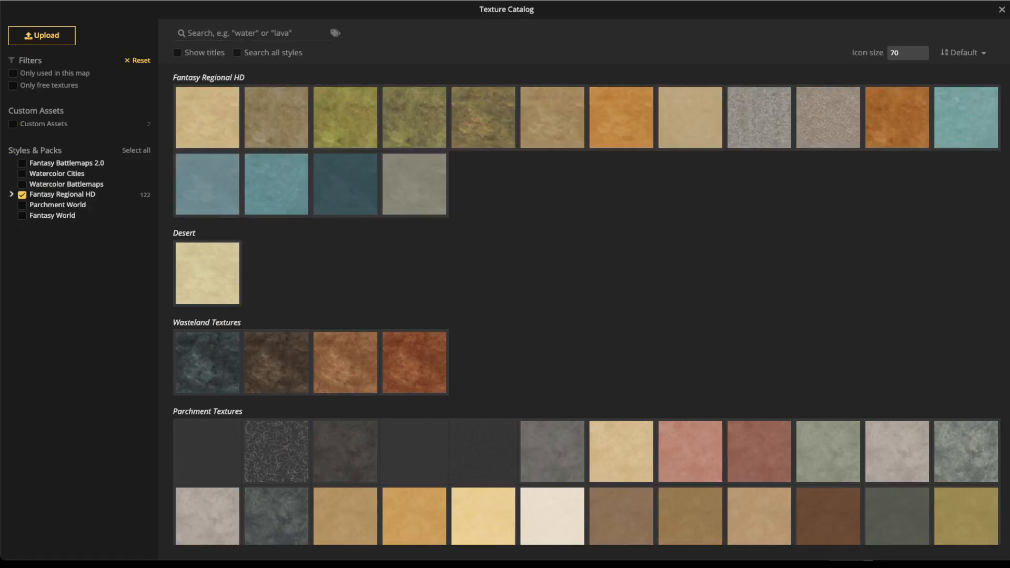
{"action": "left_click", "coordinate": [12, 195]}
{"action": "left_click", "coordinate": [22, 195]}
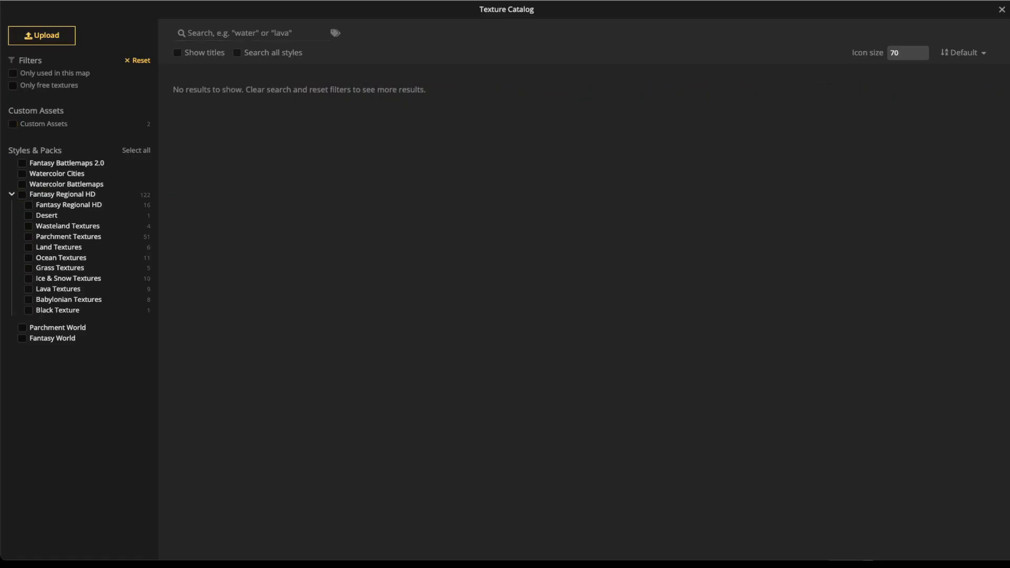
{"action": "left_click", "coordinate": [29, 300]}
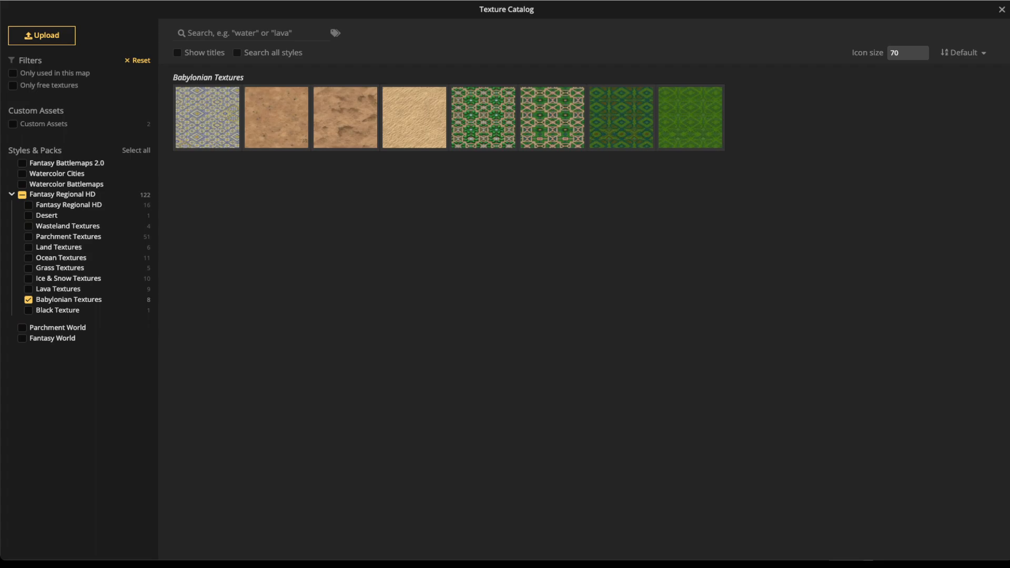
{"action": "key", "text": "Escape"}
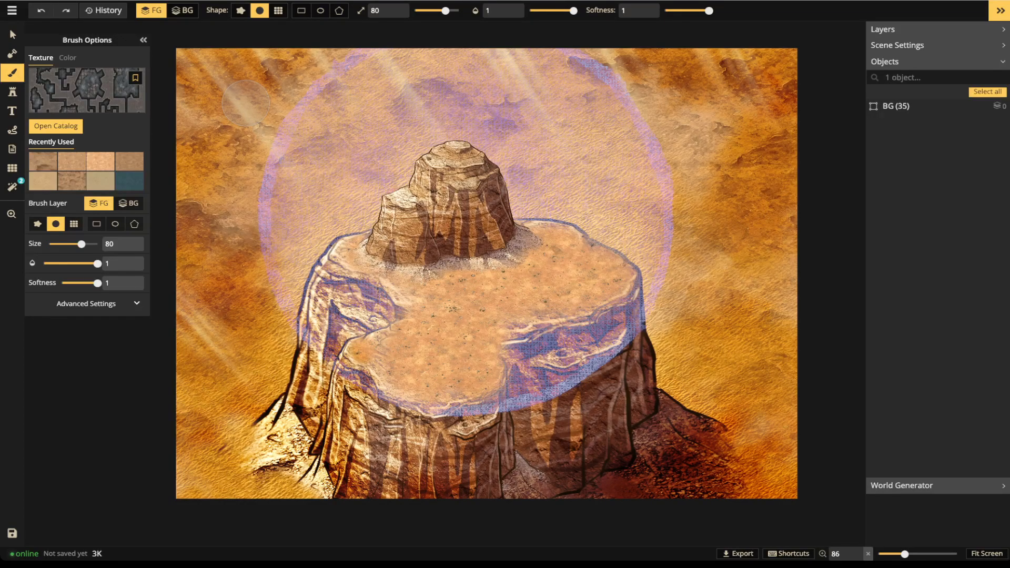
Step: Place the blue-domed Babylonian Temple stamp at size 100 on the summit of the rock peak
{"action": "left_click", "coordinate": [12, 92]}
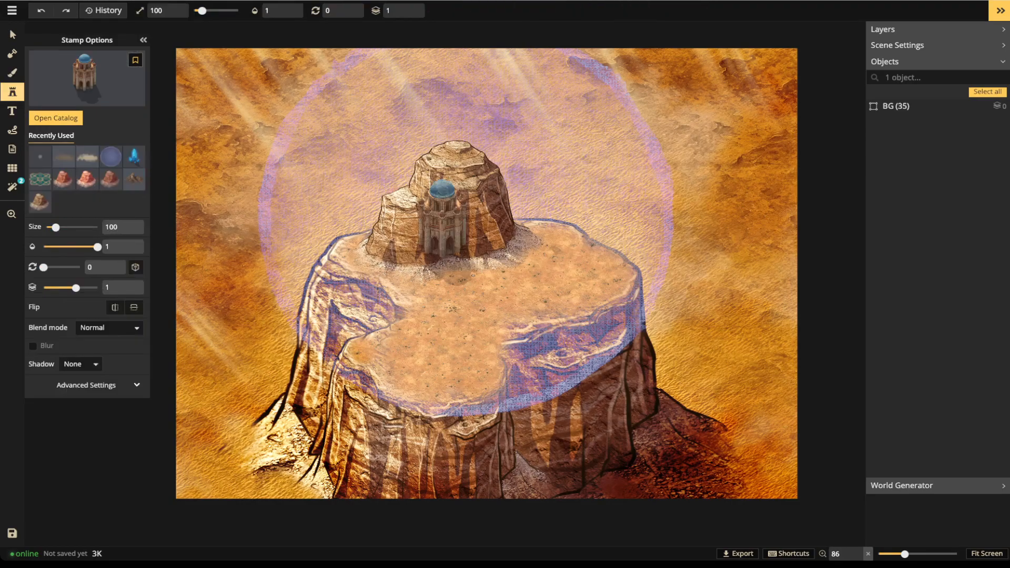
{"action": "left_click", "coordinate": [87, 79]}
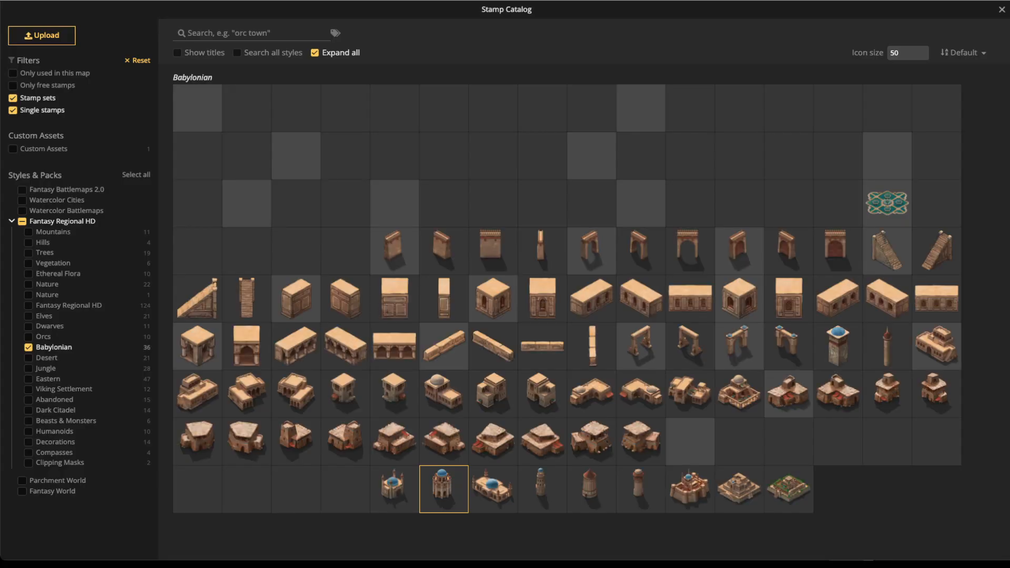
{"action": "left_click", "coordinate": [444, 490]}
{"action": "scroll", "coordinate": [450, 263], "scroll_direction": "up", "scroll_amount": 4}
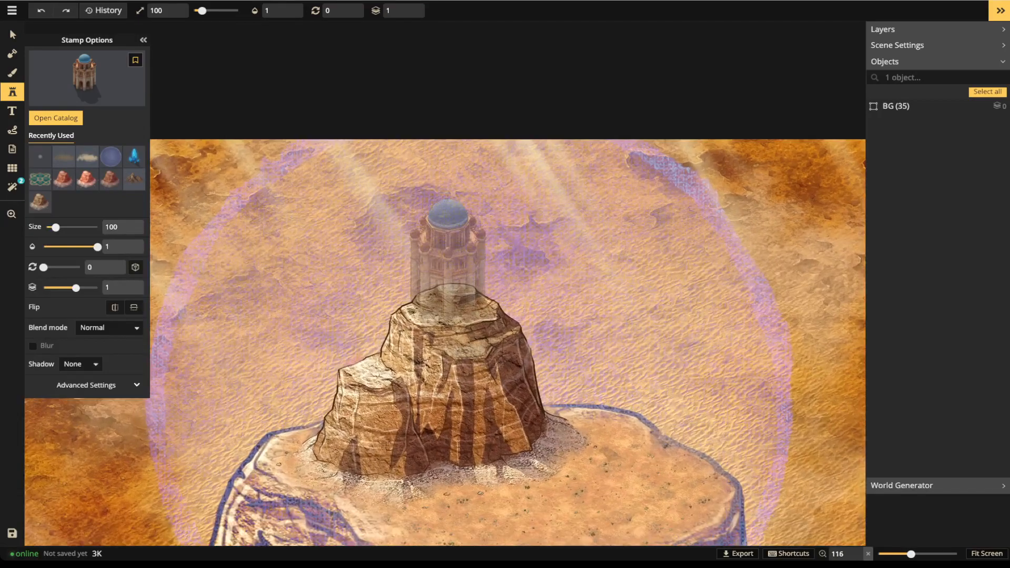
{"action": "left_click", "coordinate": [449, 263]}
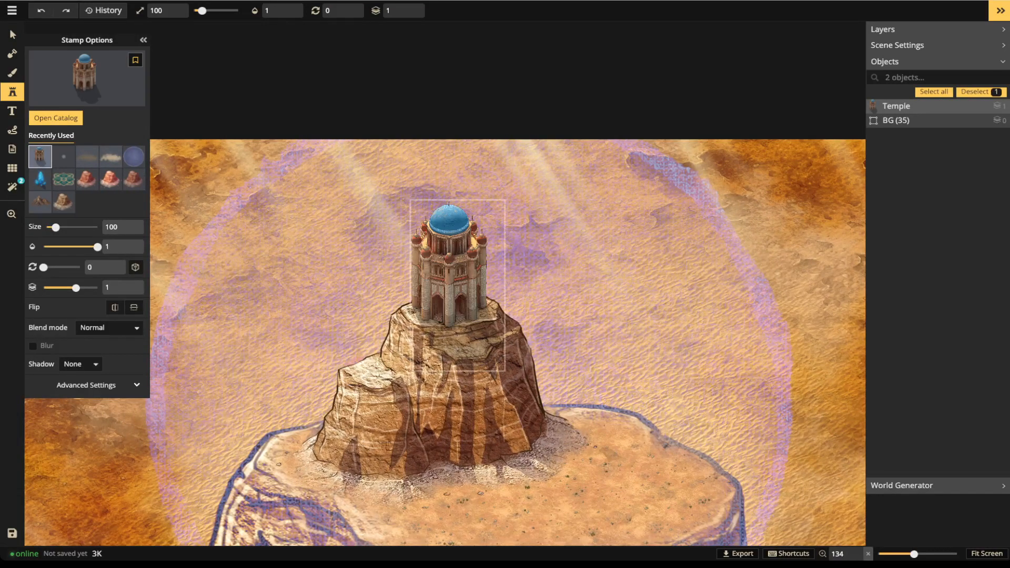
{"action": "left_click_drag", "start_coordinate": [458, 280], "coordinate": [459, 284]}
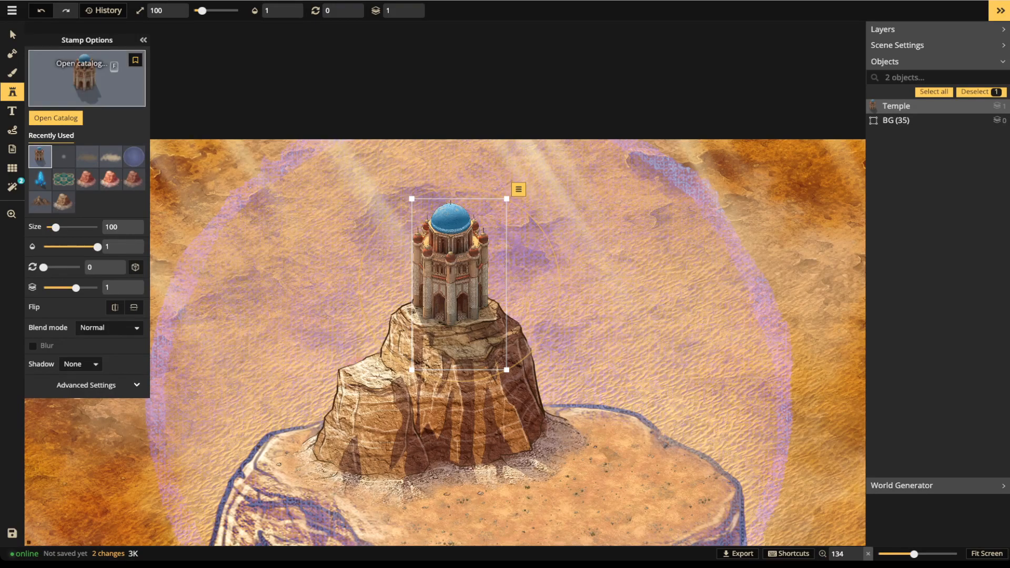
Step: Place the slim blue-domed Babylonian Tower stamp at size 100 on the lower rock peak beside the temple
{"action": "left_click", "coordinate": [84, 79]}
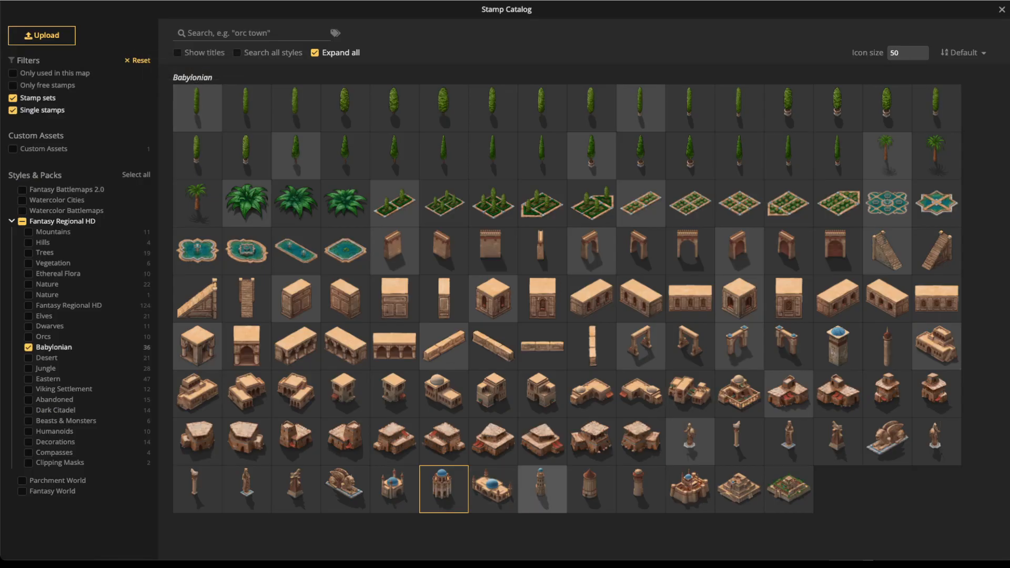
{"action": "left_click", "coordinate": [542, 489]}
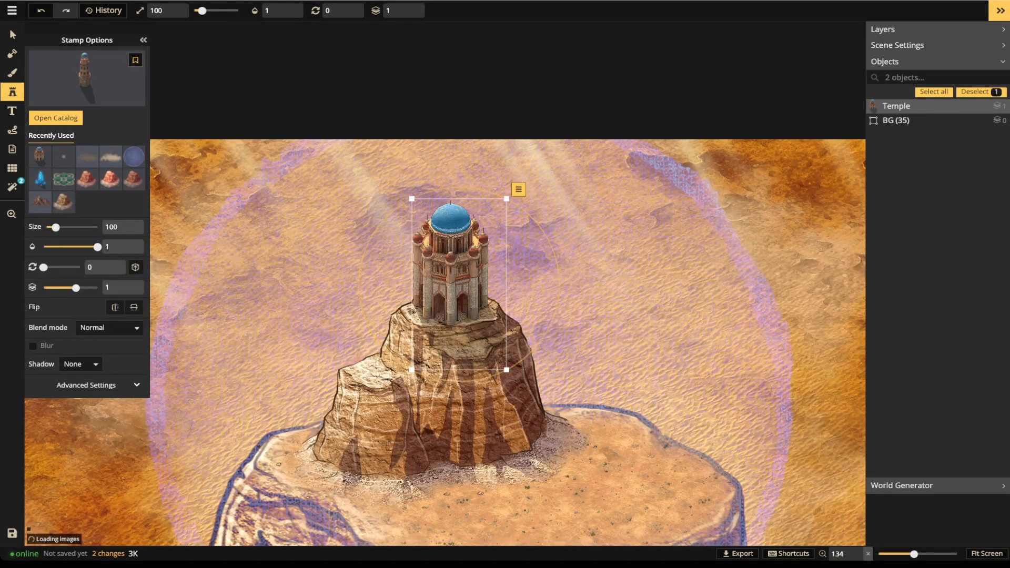
{"action": "left_click", "coordinate": [374, 357]}
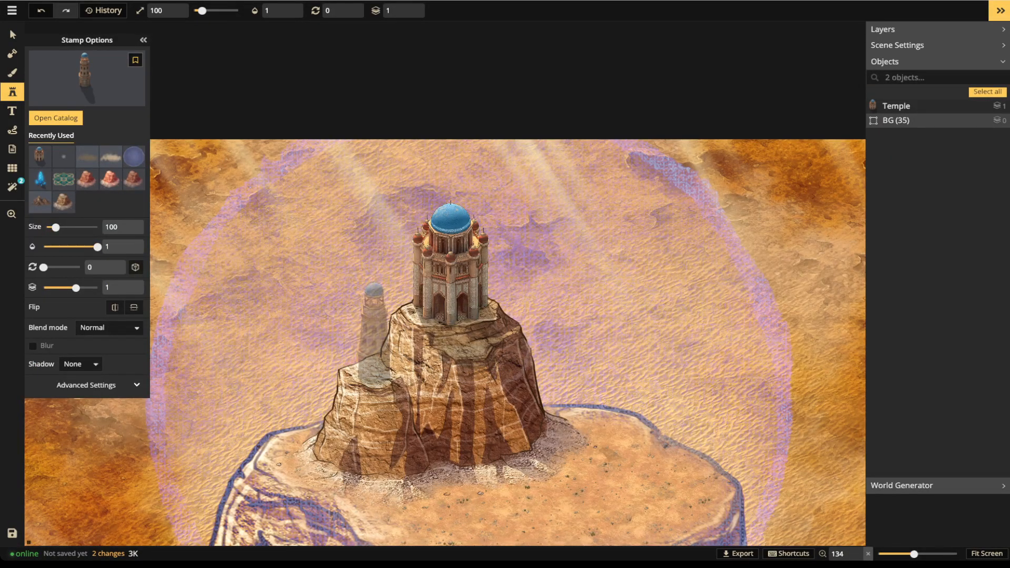
{"action": "left_click", "coordinate": [373, 336]}
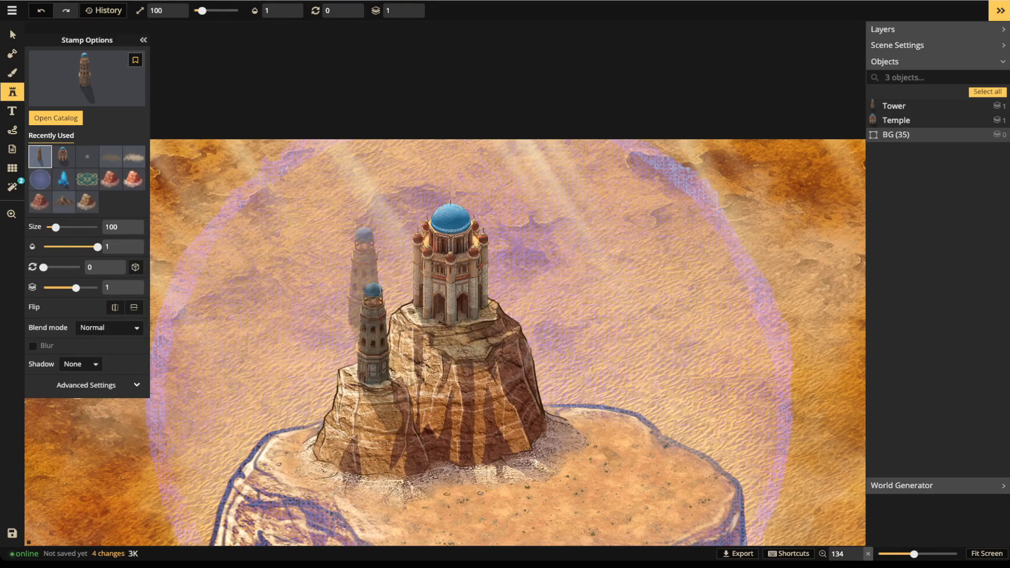
Step: Place a Blue Crystals stamp at size 60 on top of the temple's dome
{"action": "left_click_drag", "start_coordinate": [466, 359], "coordinate": [416, 225]}
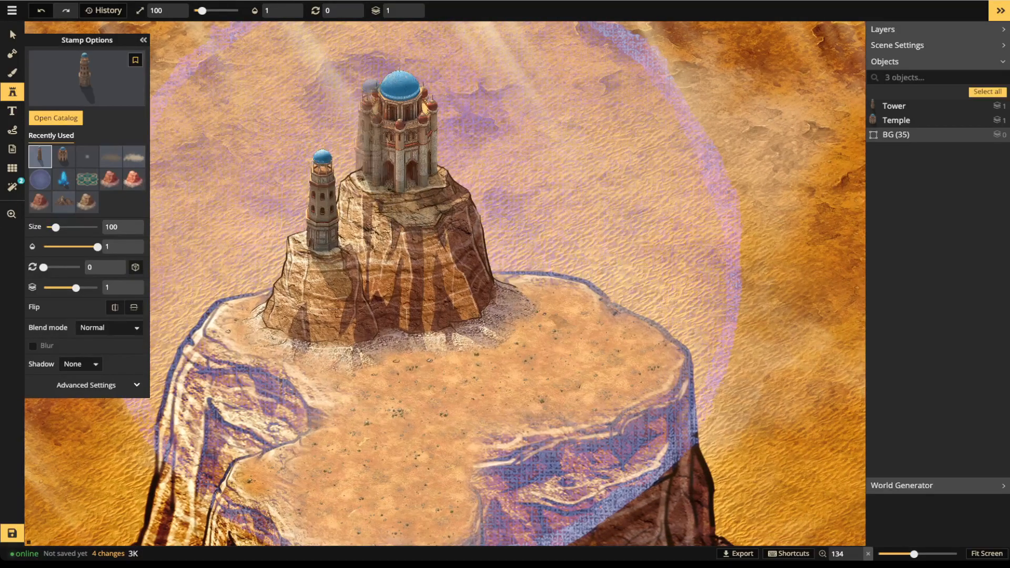
{"action": "left_click", "coordinate": [87, 79]}
{"action": "key", "text": "Escape"}
{"action": "left_click", "coordinate": [63, 179]}
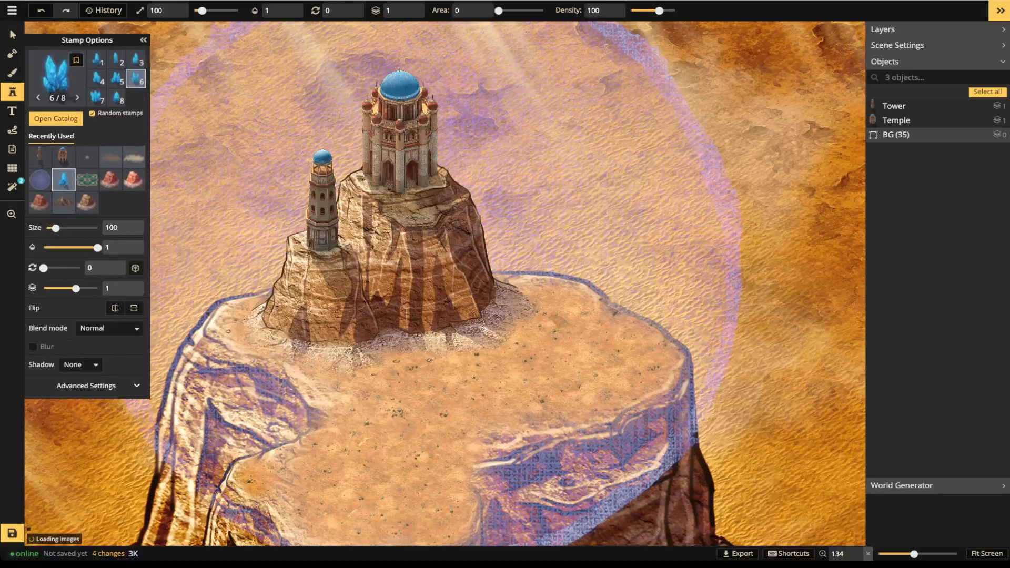
{"action": "scroll", "coordinate": [402, 48], "scroll_direction": "up", "scroll_amount": 3}
{"action": "scroll", "coordinate": [399, 56], "scroll_direction": "up", "scroll_amount": 3}
{"action": "left_click_drag", "start_coordinate": [401, 57], "coordinate": [353, 215]}
{"action": "key", "text": "["}
{"action": "key", "text": "["}
{"action": "key", "text": "["}
{"action": "key", "text": "["}
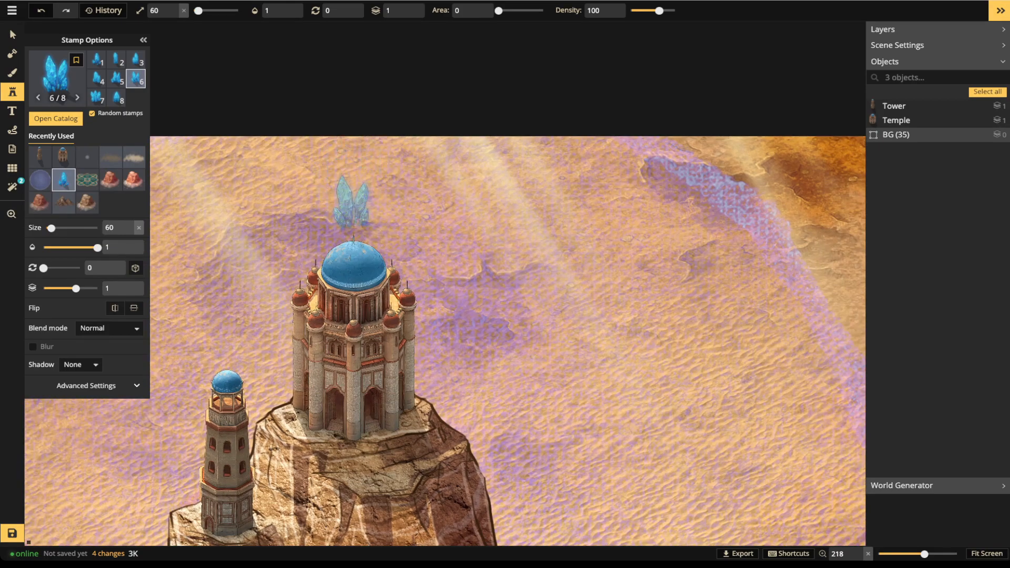
{"action": "left_click", "coordinate": [354, 225]}
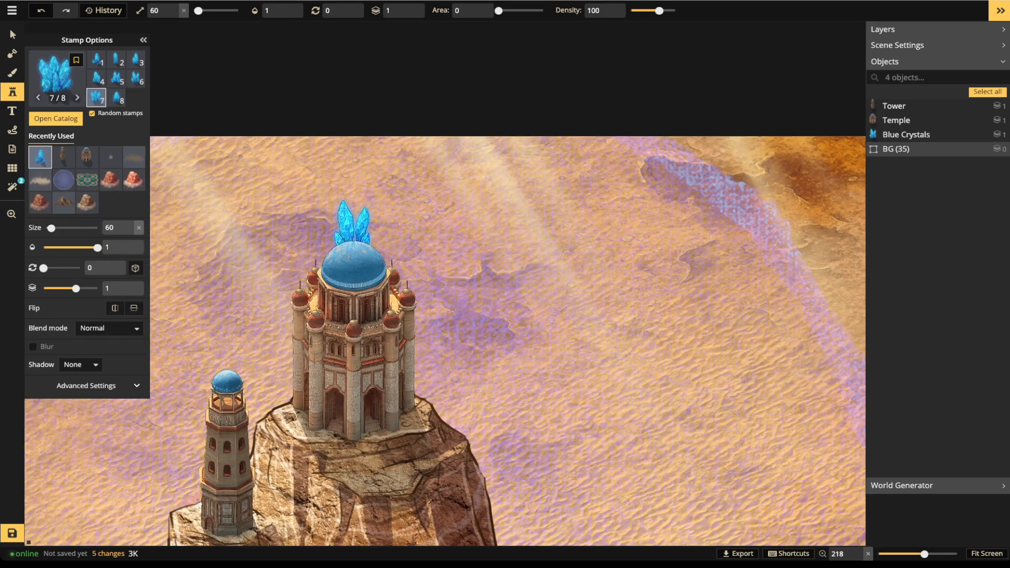
Step: Raise the blue crystals to layer 2 and nudge them down onto the temple's dome
{"action": "left_click", "coordinate": [13, 34]}
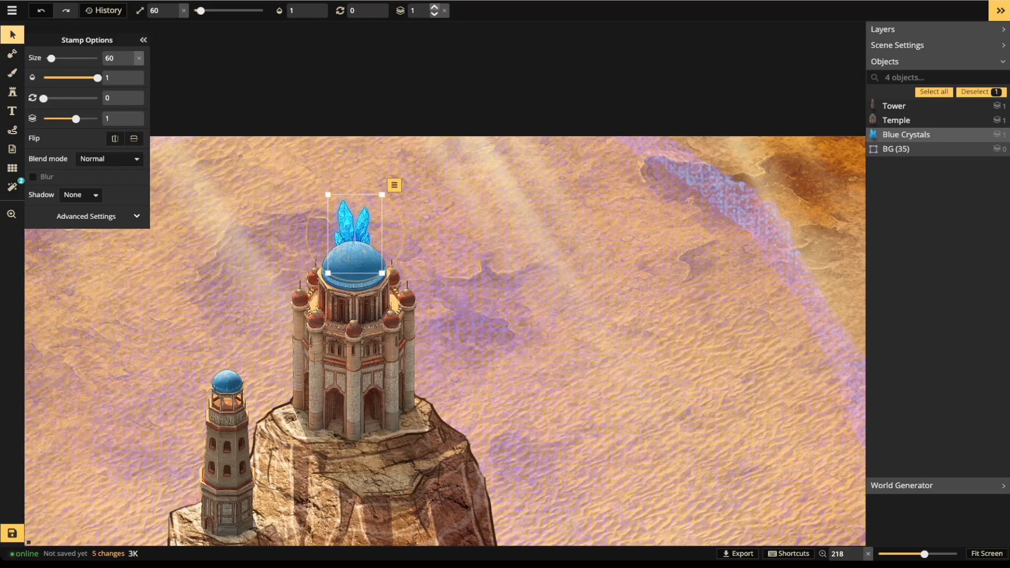
{"action": "left_click", "coordinate": [435, 8]}
{"action": "left_click_drag", "start_coordinate": [354, 233], "coordinate": [353, 237]}
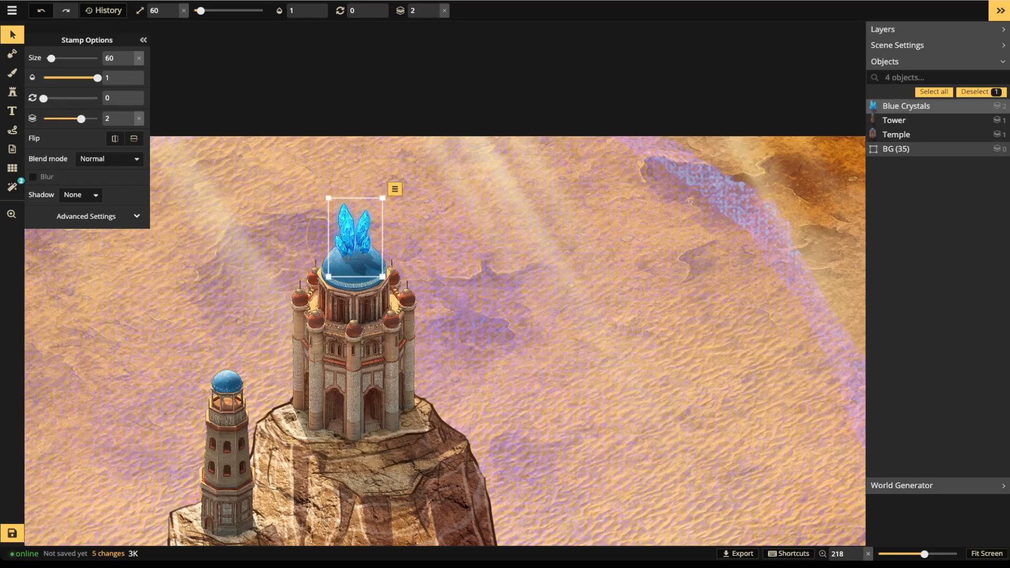
{"action": "left_click", "coordinate": [337, 188]}
Step: Place the Babylonian Stronghold stamp at size 60 on the plateau in front of the rock peak
{"action": "scroll", "coordinate": [337, 187], "scroll_direction": "down", "scroll_amount": 2}
{"action": "scroll", "coordinate": [339, 193], "scroll_direction": "down", "scroll_amount": 5}
{"action": "key", "text": "space"}
{"action": "left_click_drag", "start_coordinate": [339, 193], "coordinate": [410, 131]}
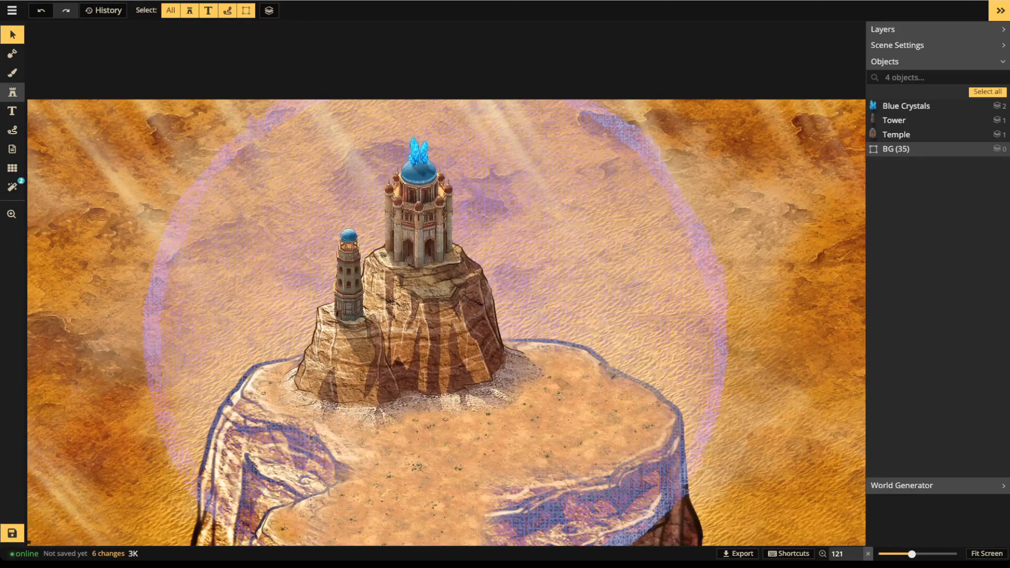
{"action": "left_click", "coordinate": [12, 91]}
{"action": "left_click", "coordinate": [448, 232]}
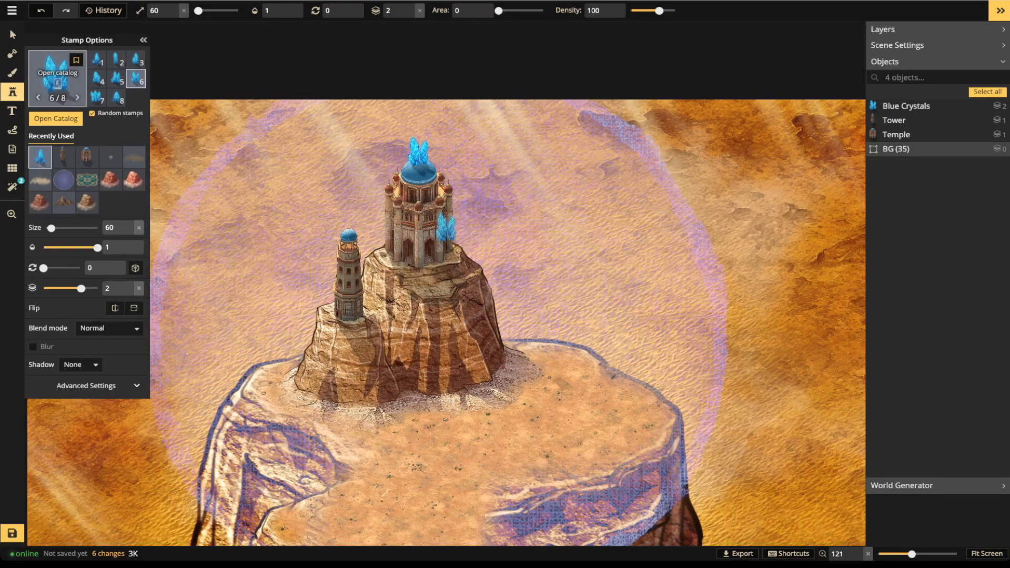
{"action": "left_click", "coordinate": [57, 79]}
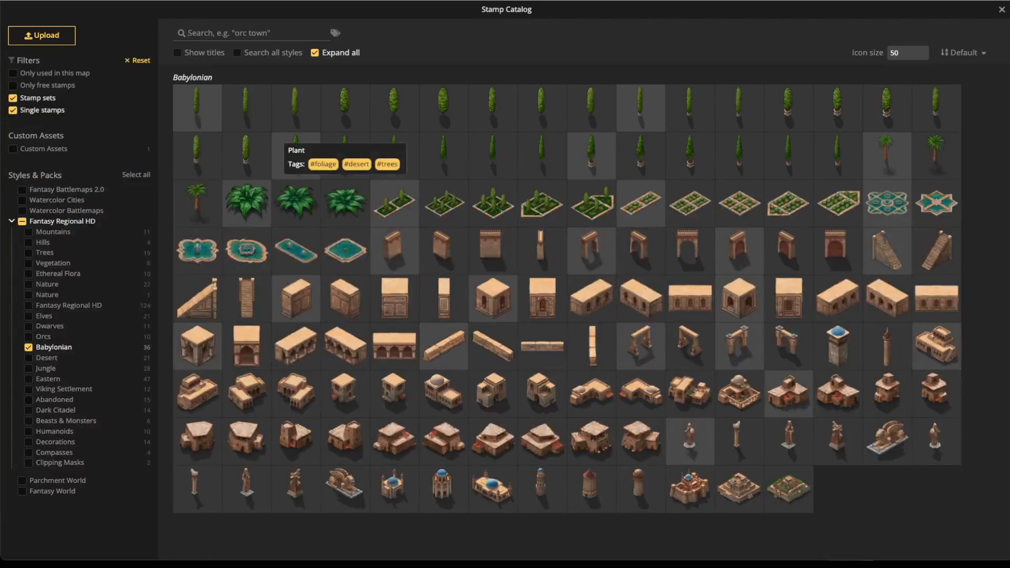
{"action": "left_click", "coordinate": [691, 488]}
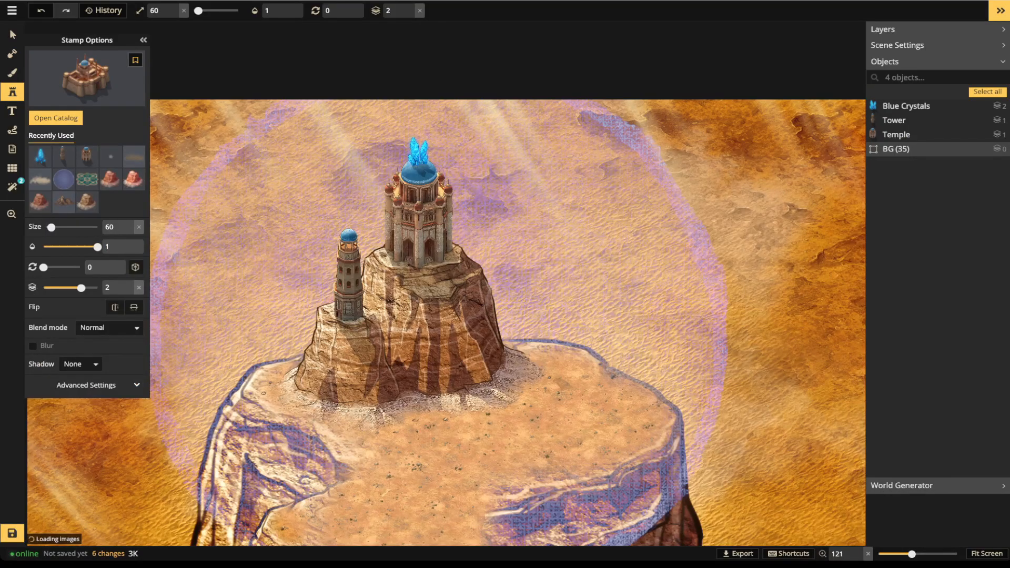
{"action": "left_click", "coordinate": [491, 373]}
{"action": "left_click_drag", "start_coordinate": [490, 373], "coordinate": [484, 370]}
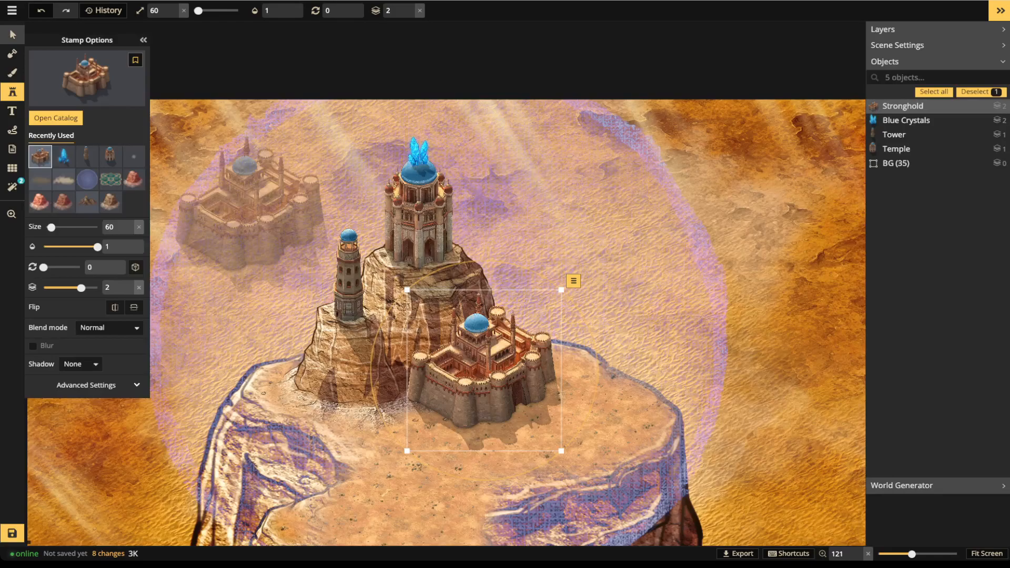
Step: Place Babylonian City Walls variant 1 at size 100 on the plateau's western rim beside the tower's rock
{"action": "left_click", "coordinate": [13, 34]}
{"action": "left_click_drag", "start_coordinate": [484, 371], "coordinate": [462, 244]}
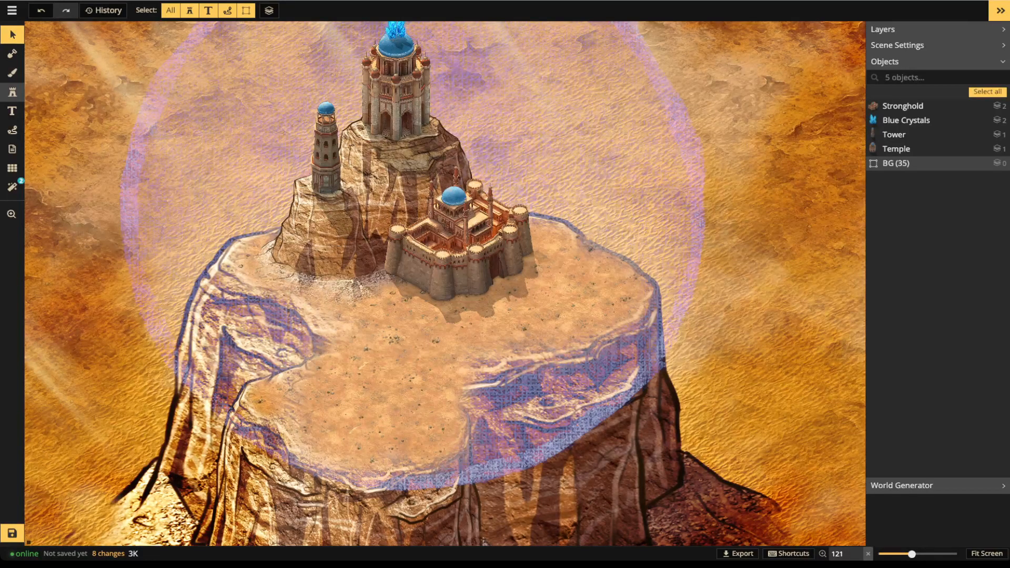
{"action": "left_click", "coordinate": [12, 92]}
{"action": "left_click", "coordinate": [61, 117]}
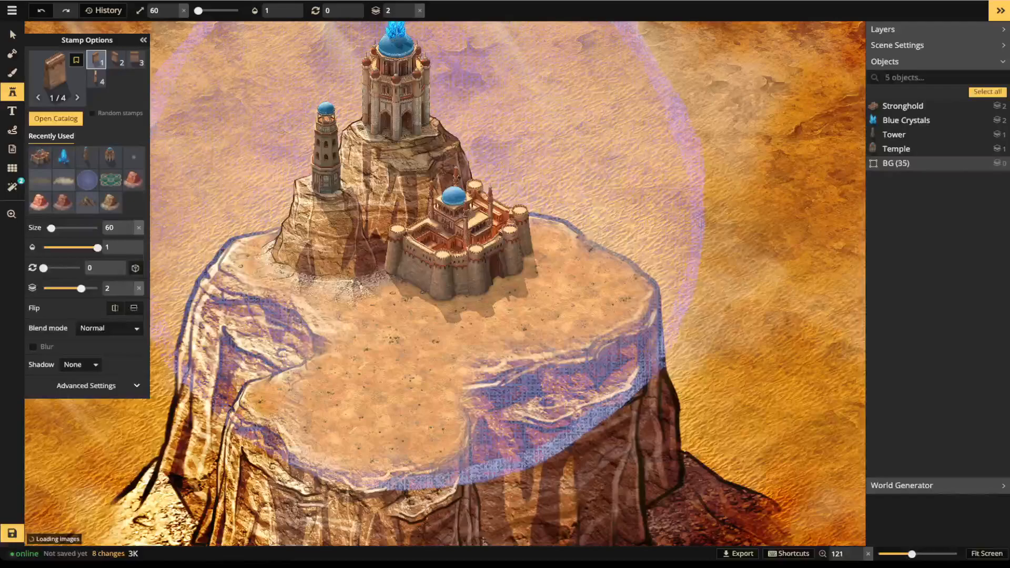
{"action": "scroll", "coordinate": [445, 284], "scroll_direction": "up", "scroll_amount": 3}
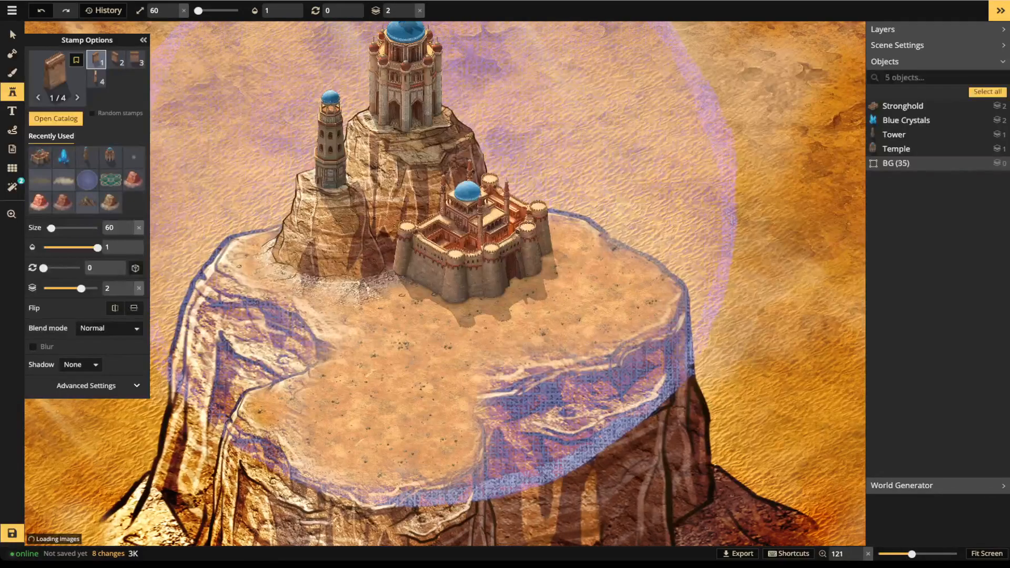
{"action": "scroll", "coordinate": [239, 241], "scroll_direction": "up", "scroll_amount": 1}
{"action": "key", "text": "space"}
{"action": "left_click_drag", "start_coordinate": [250, 240], "coordinate": [306, 330]}
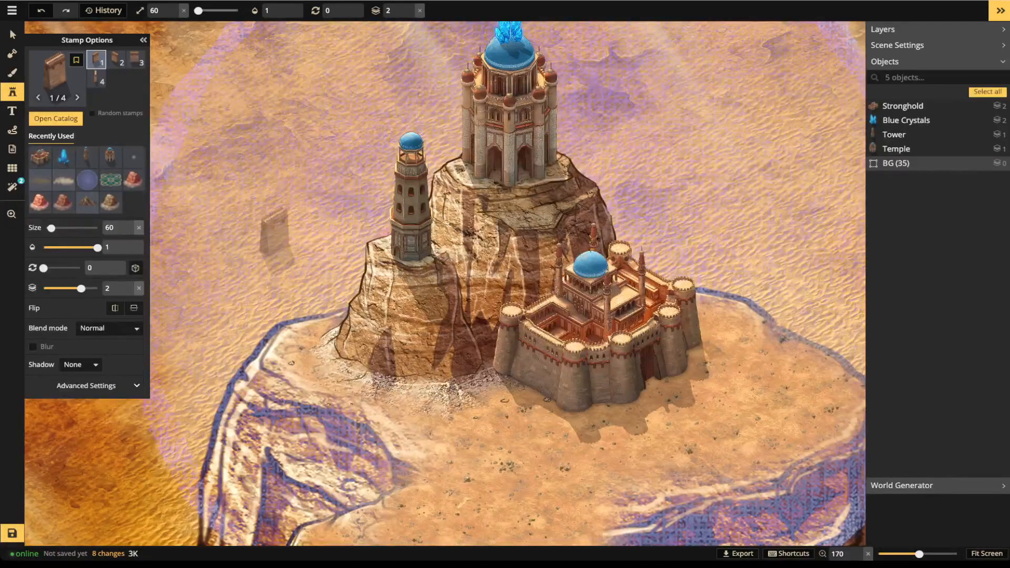
{"action": "left_click", "coordinate": [184, 11]}
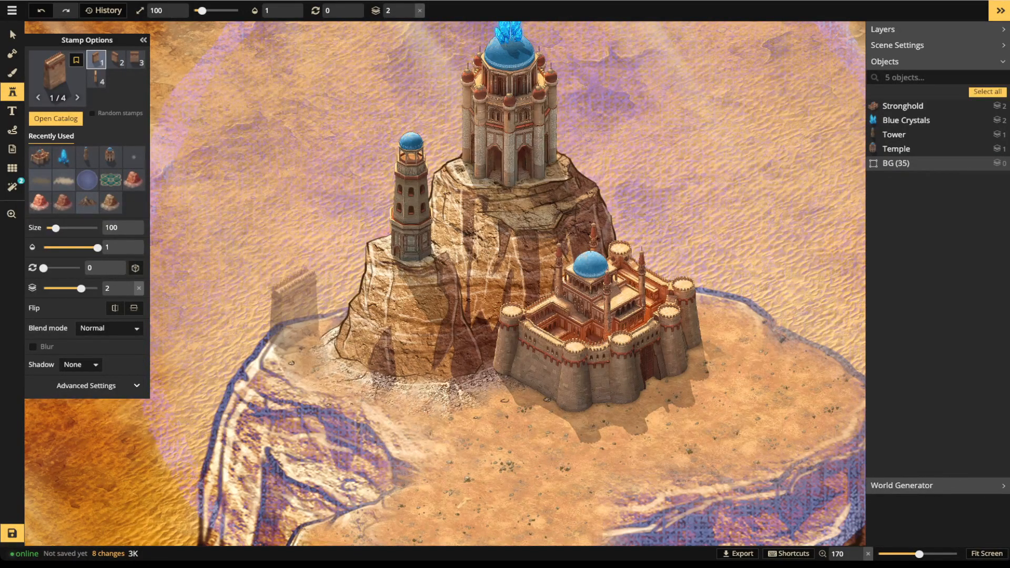
{"action": "left_click", "coordinate": [298, 310]}
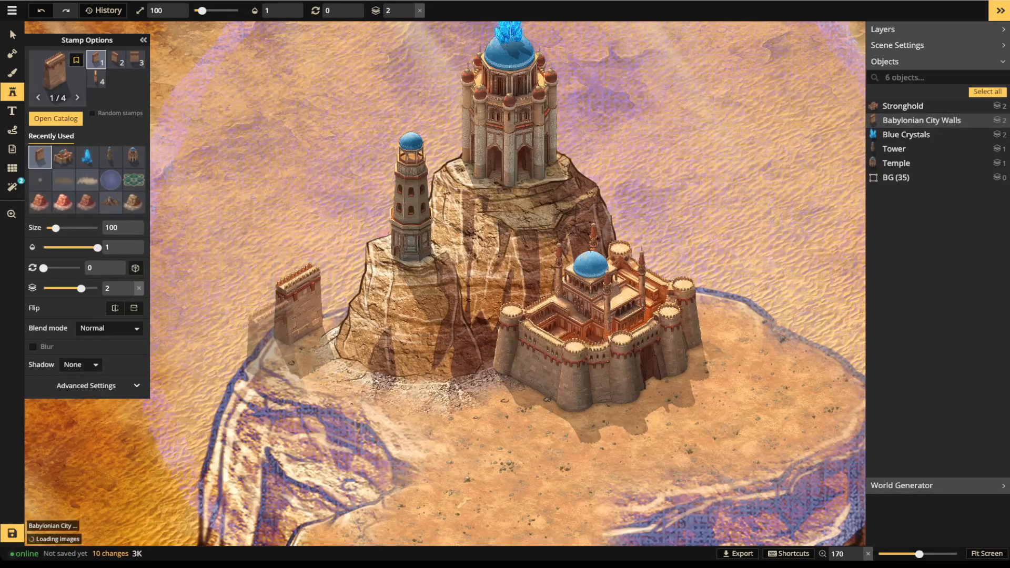
Step: Add city wall variant 4 at the front end of the first wall segment and pick variant 2 as the stamp
{"action": "left_click", "coordinate": [286, 340]}
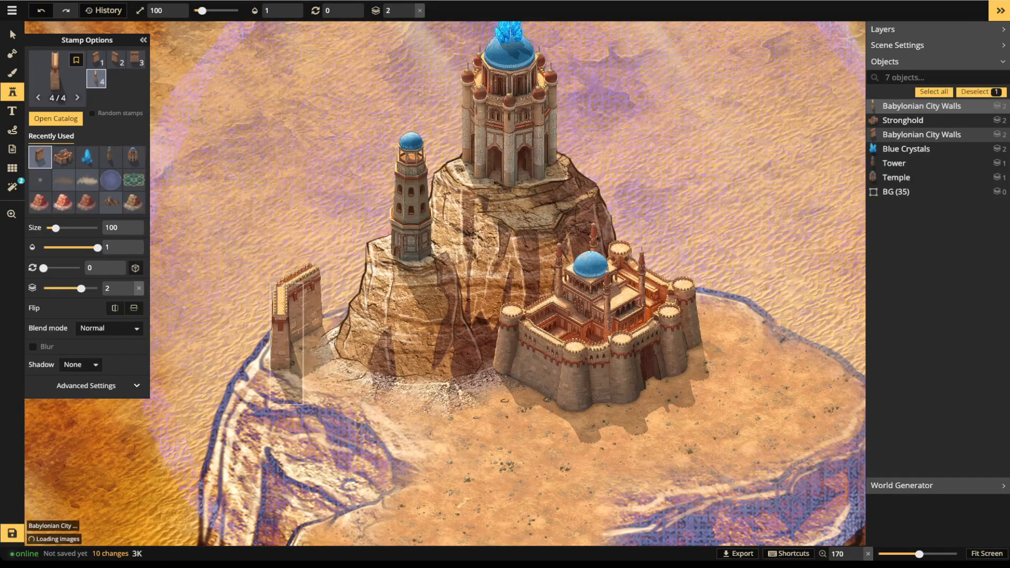
{"action": "key", "text": "Left"}
{"action": "key", "text": "Left"}
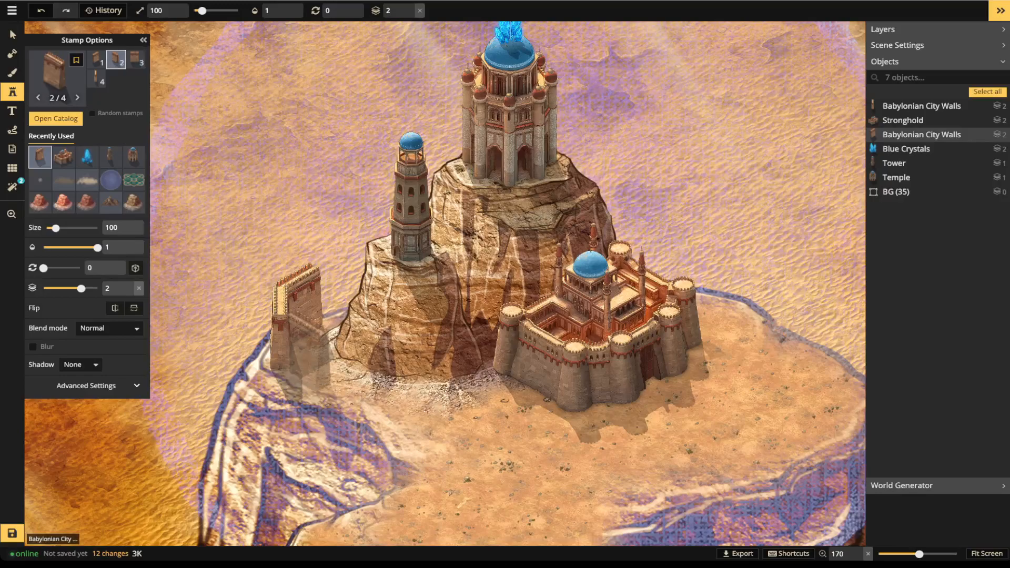
Step: Place Babylonian City Walls variant 2 at size 100 at the front end of the wall on the western rim
{"action": "left_click", "coordinate": [295, 321]}
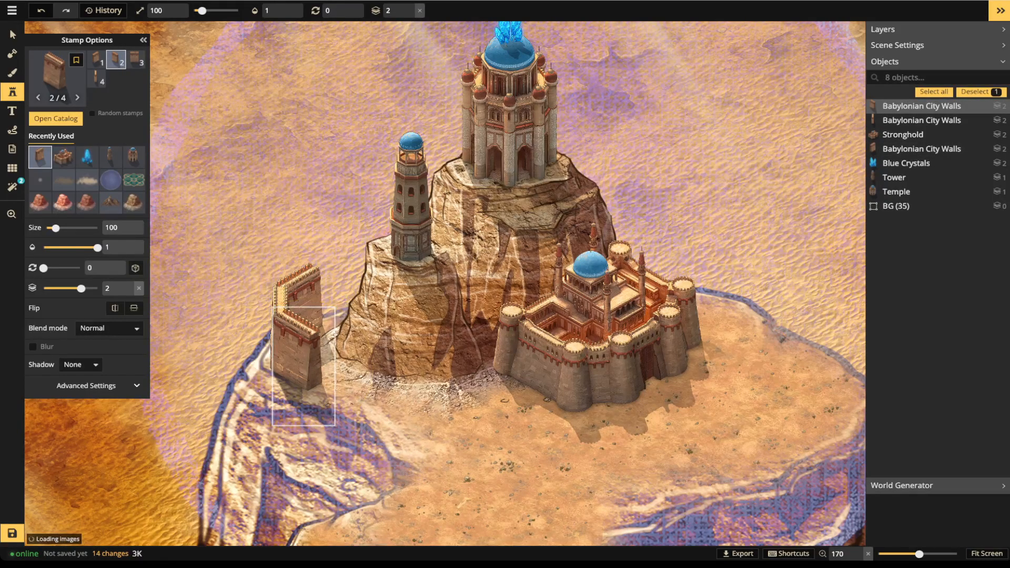
{"action": "key", "text": "Escape"}
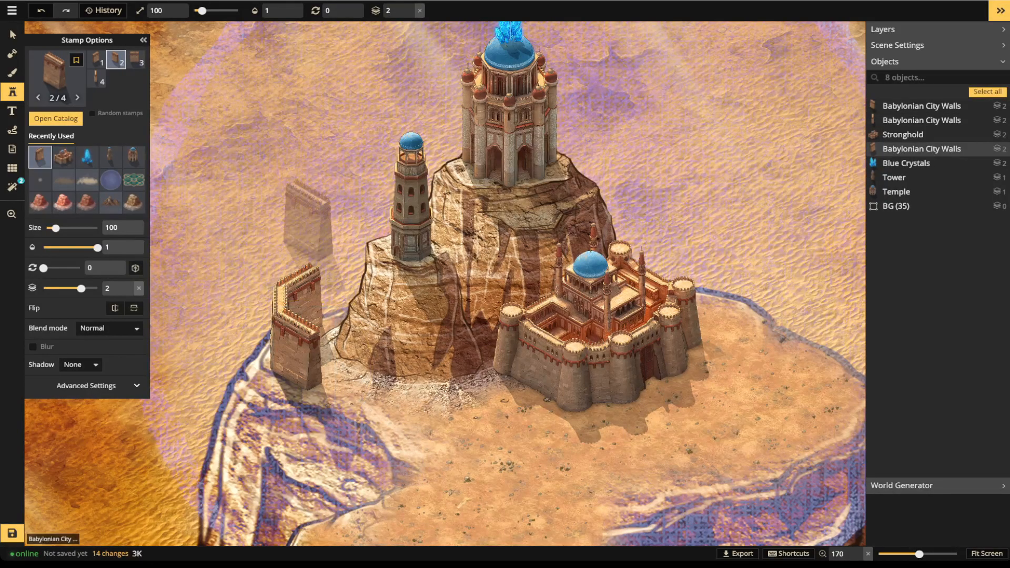
{"action": "scroll", "coordinate": [418, 310], "scroll_direction": "down", "scroll_amount": 3}
{"action": "key", "text": "space"}
{"action": "left_click_drag", "start_coordinate": [436, 287], "coordinate": [356, 172]}
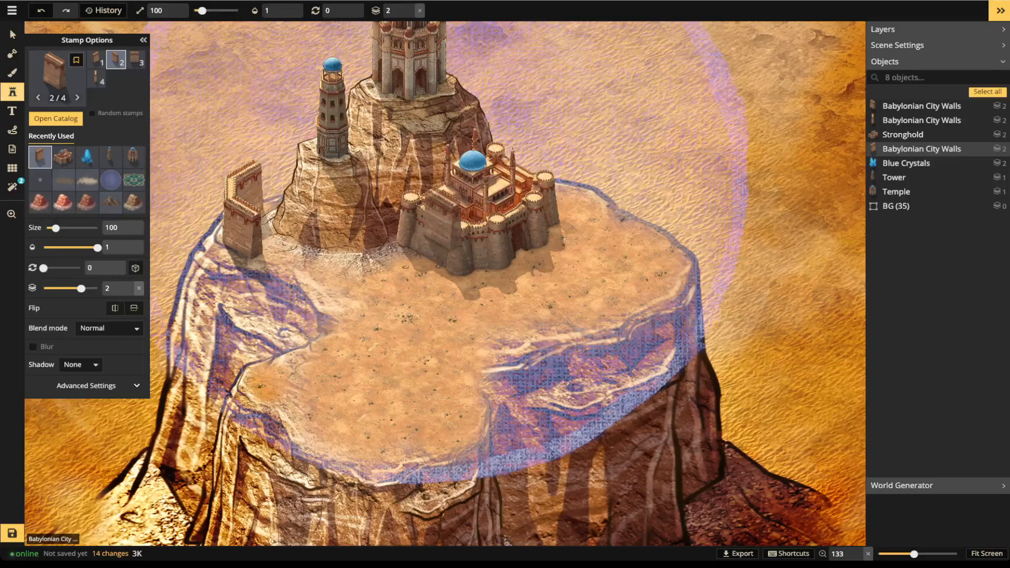
Step: Delete the three Babylonian City Walls pieces from the plateau's western rim
{"action": "left_click", "coordinate": [12, 35]}
{"action": "key", "text": "Delete"}
{"action": "left_click", "coordinate": [240, 238]}
{"action": "key", "text": "Delete"}
{"action": "left_click", "coordinate": [236, 224]}
{"action": "key", "text": "Delete"}
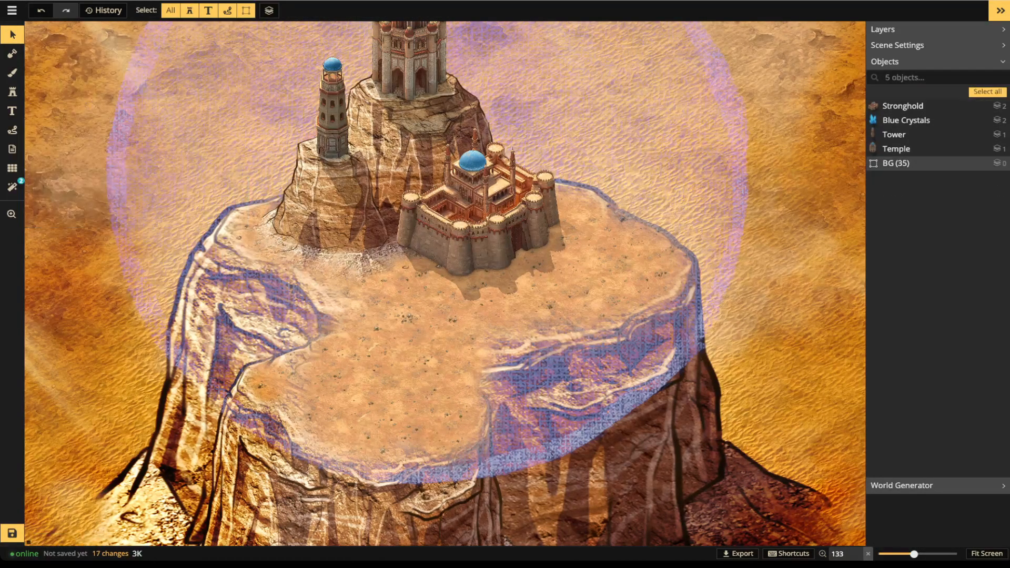
{"action": "left_click", "coordinate": [12, 92]}
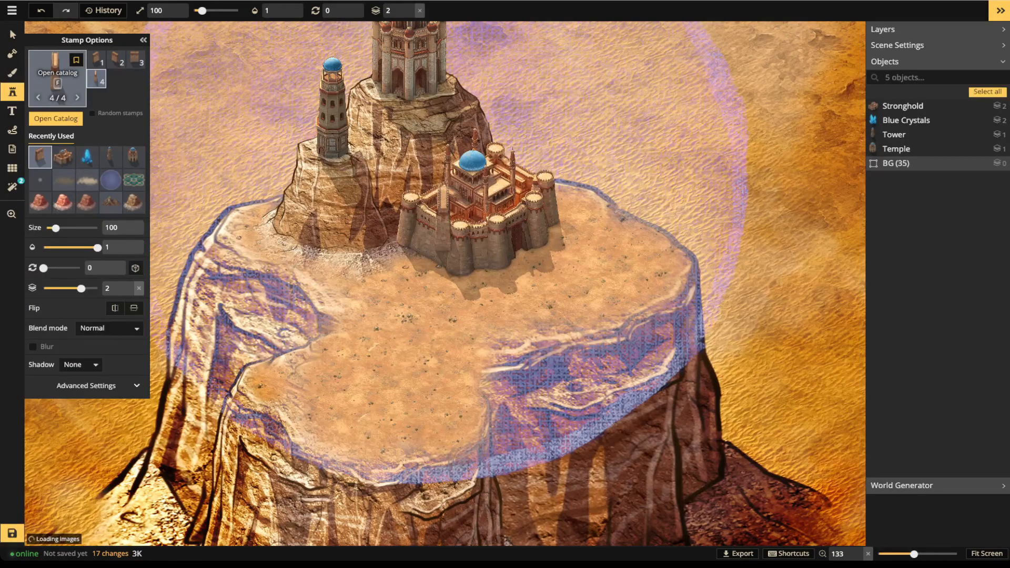
{"action": "key", "text": "f"}
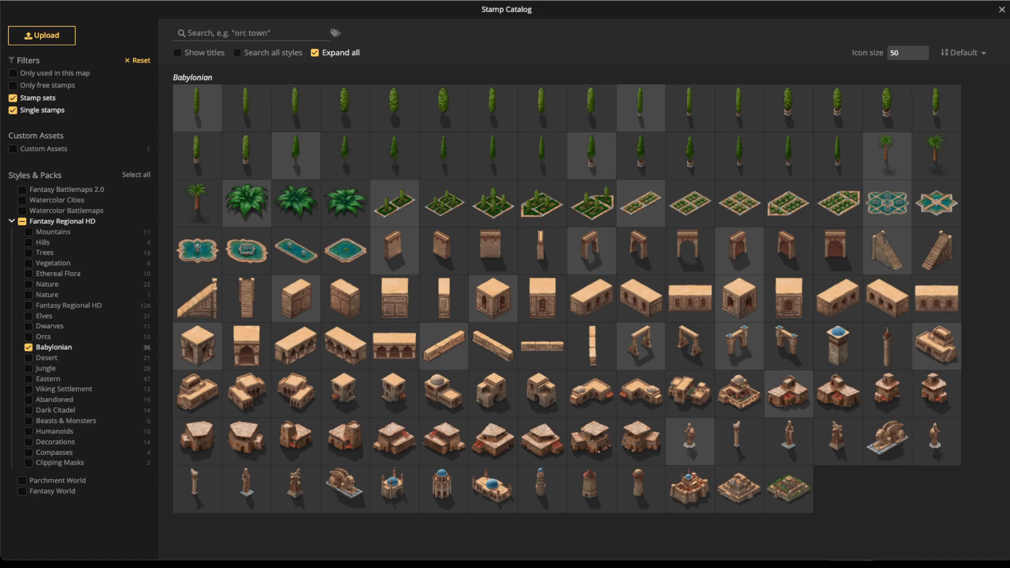
{"action": "left_click", "coordinate": [543, 254]}
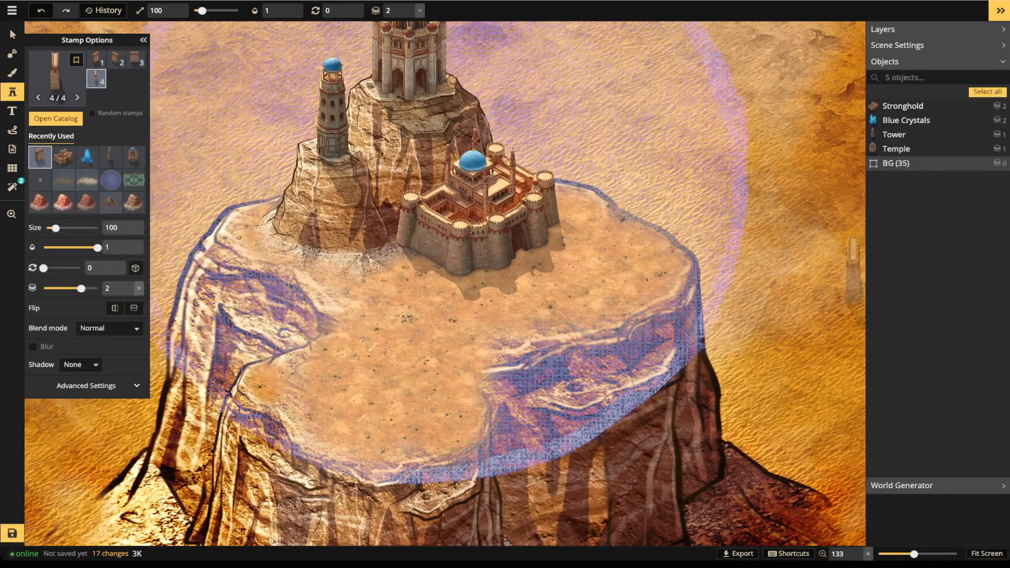
Step: Examine the Blue Oval Rugs object and its blend mode options inside the BG group
{"action": "left_click", "coordinate": [897, 164]}
{"action": "left_click", "coordinate": [962, 163]}
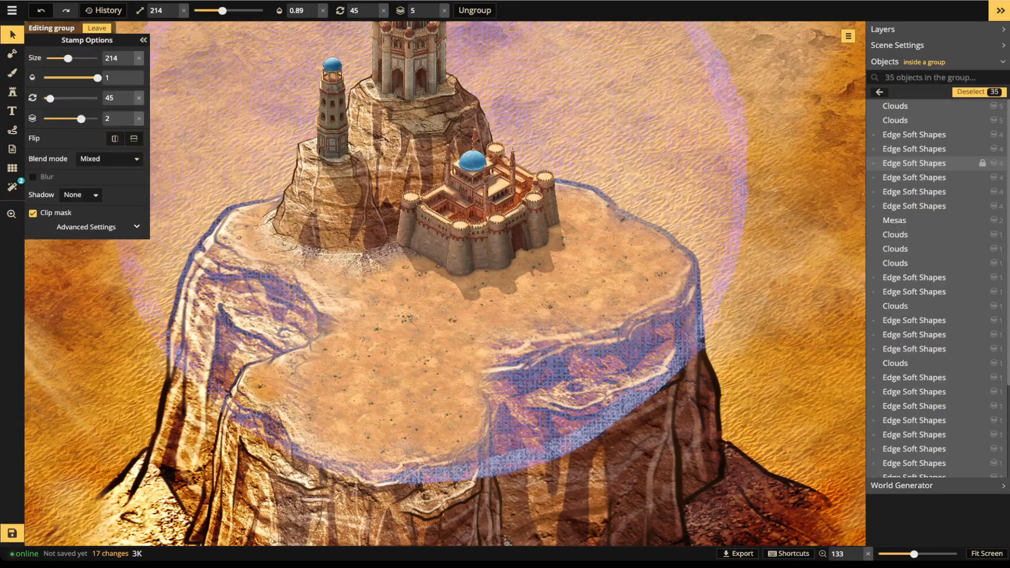
{"action": "left_click", "coordinate": [962, 163]}
{"action": "key", "text": "Up"}
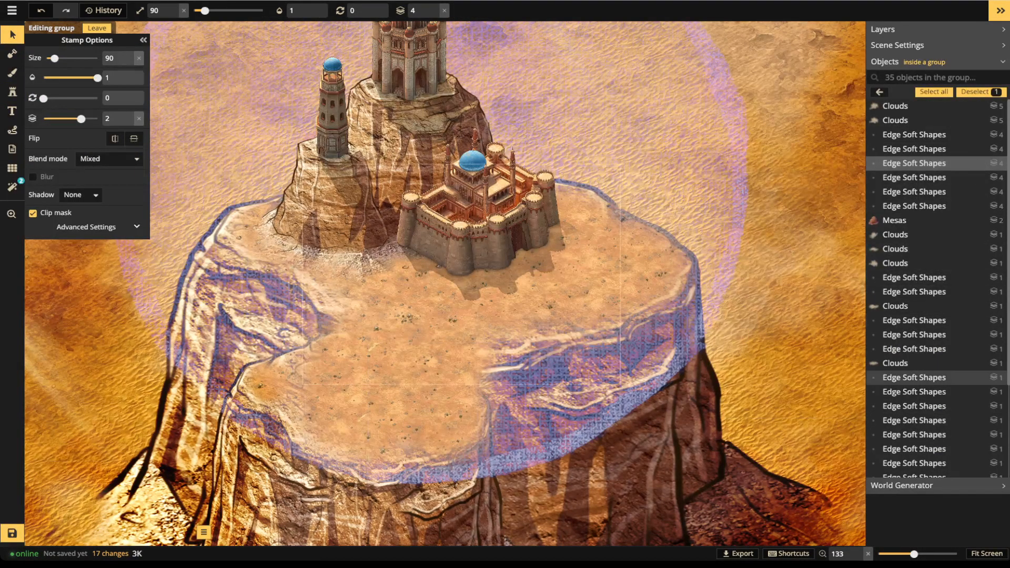
{"action": "scroll", "coordinate": [936, 316], "scroll_direction": "down", "scroll_amount": 3}
{"action": "left_click", "coordinate": [910, 385]}
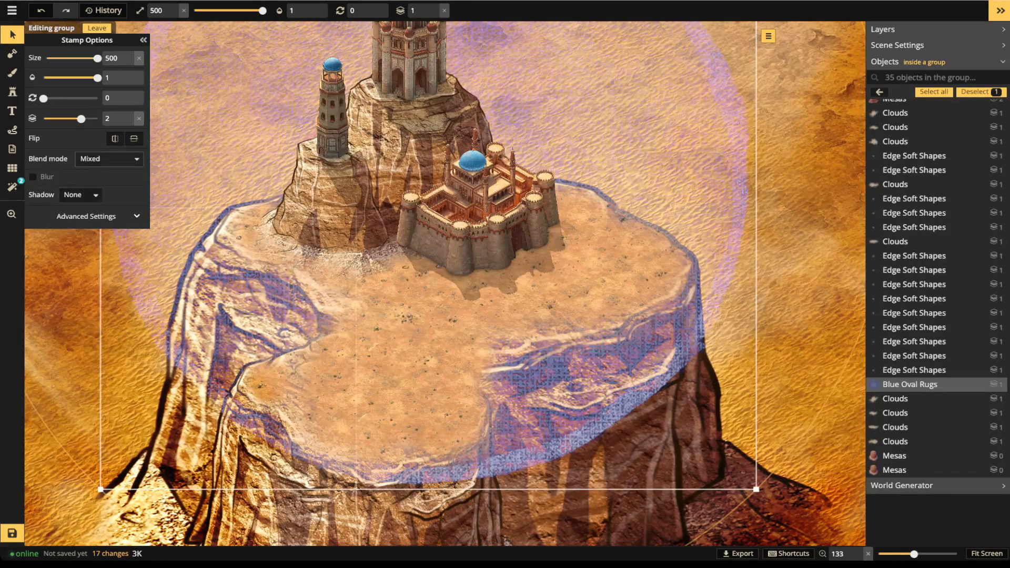
{"action": "left_click", "coordinate": [109, 159]}
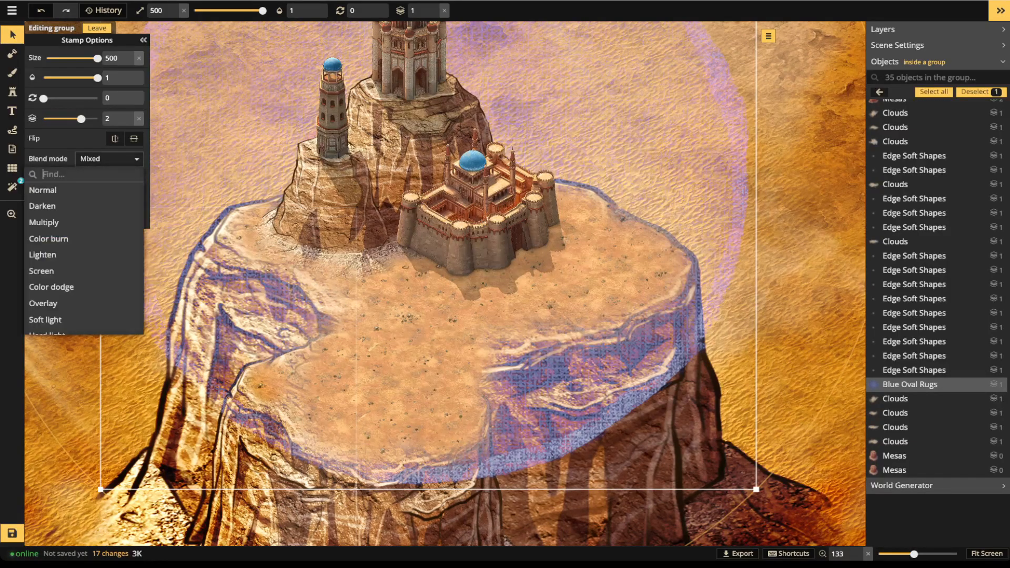
{"action": "left_click", "coordinate": [110, 159]}
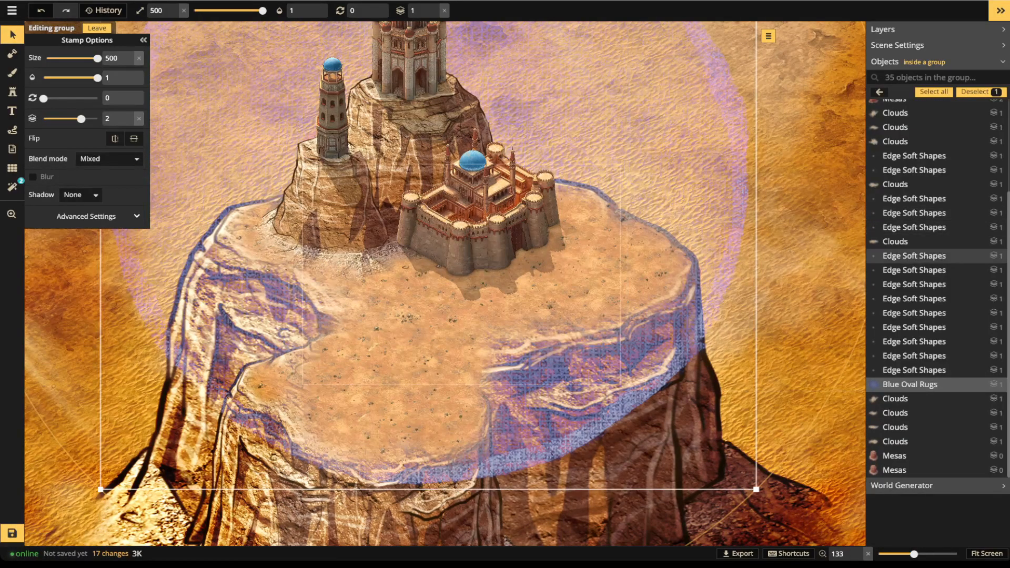
{"action": "left_click", "coordinate": [895, 399]}
{"action": "left_click", "coordinate": [910, 385]}
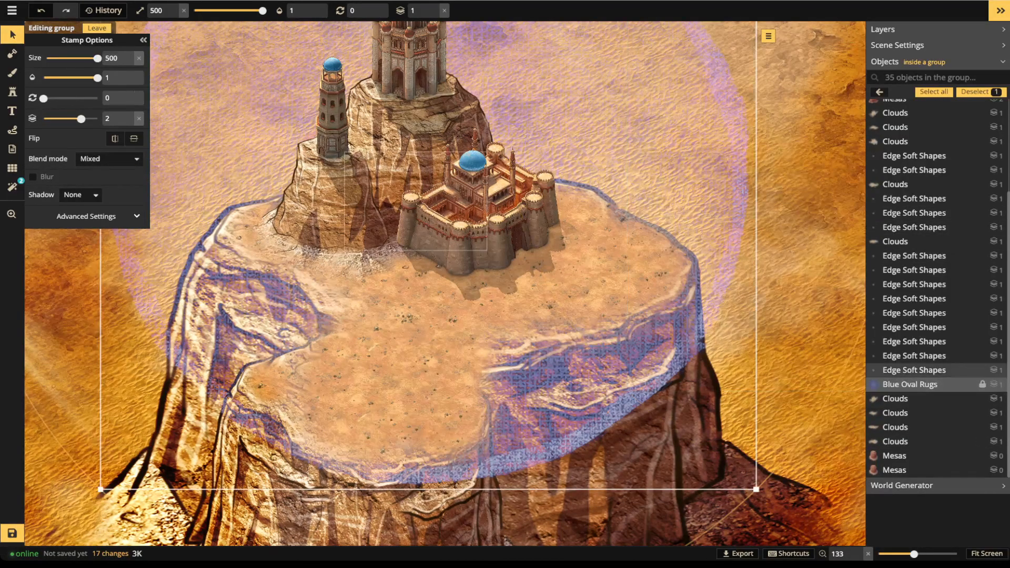
{"action": "left_click", "coordinate": [879, 92]}
{"action": "key", "text": "Escape"}
Step: Place the Babylonian Market stamp at size 100 at the foot of the tower's rock, beside the stronghold
{"action": "scroll", "coordinate": [498, 211], "scroll_direction": "down", "scroll_amount": 4}
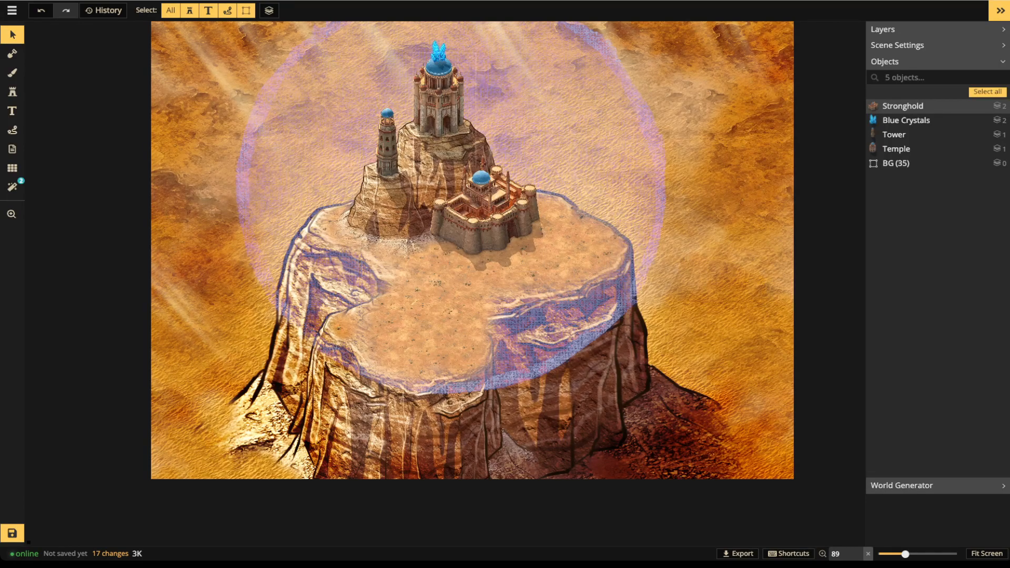
{"action": "scroll", "coordinate": [458, 153], "scroll_direction": "down", "scroll_amount": 2}
{"action": "left_click_drag", "start_coordinate": [459, 153], "coordinate": [462, 228]}
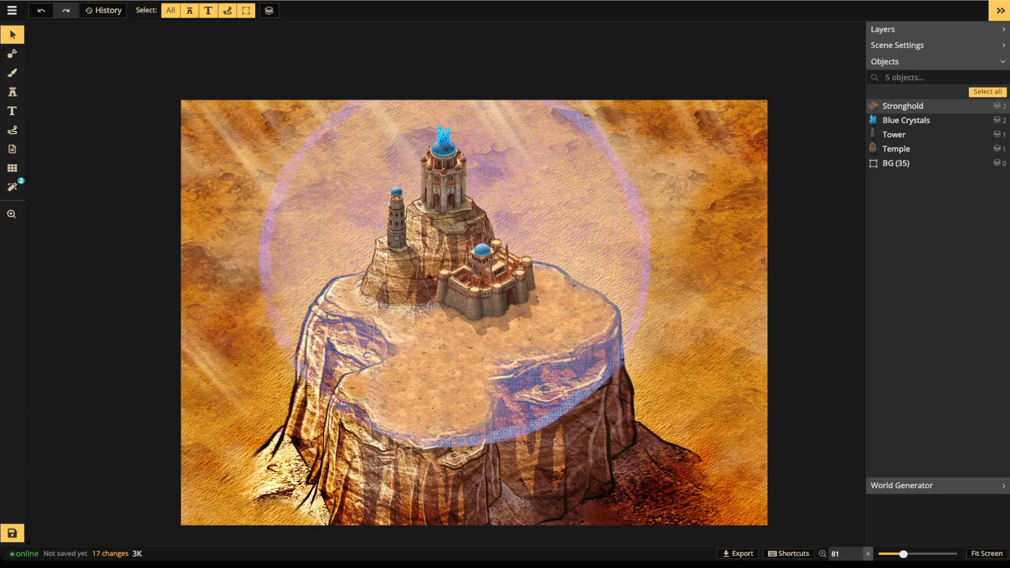
{"action": "left_click", "coordinate": [12, 91]}
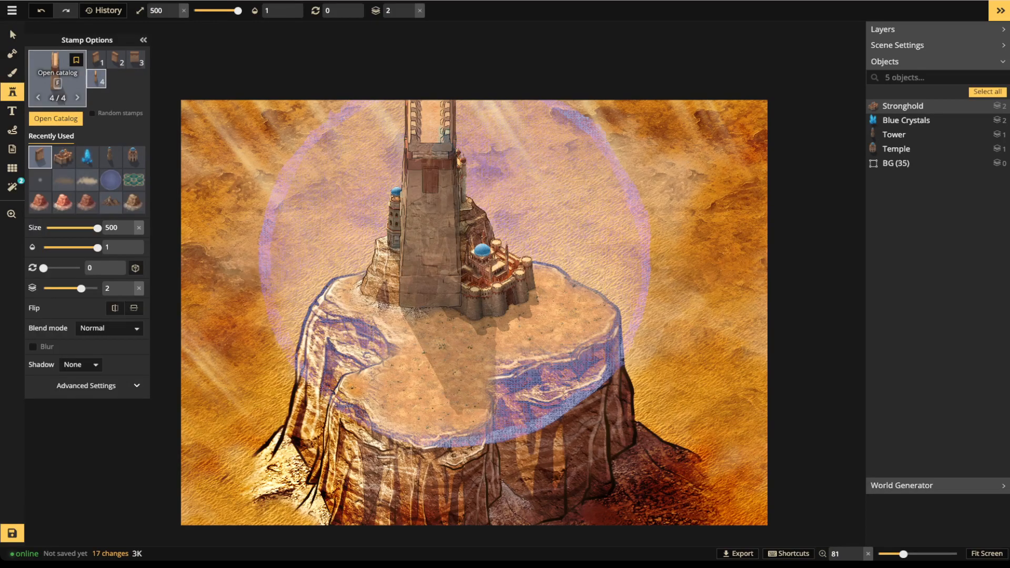
{"action": "key", "text": "f"}
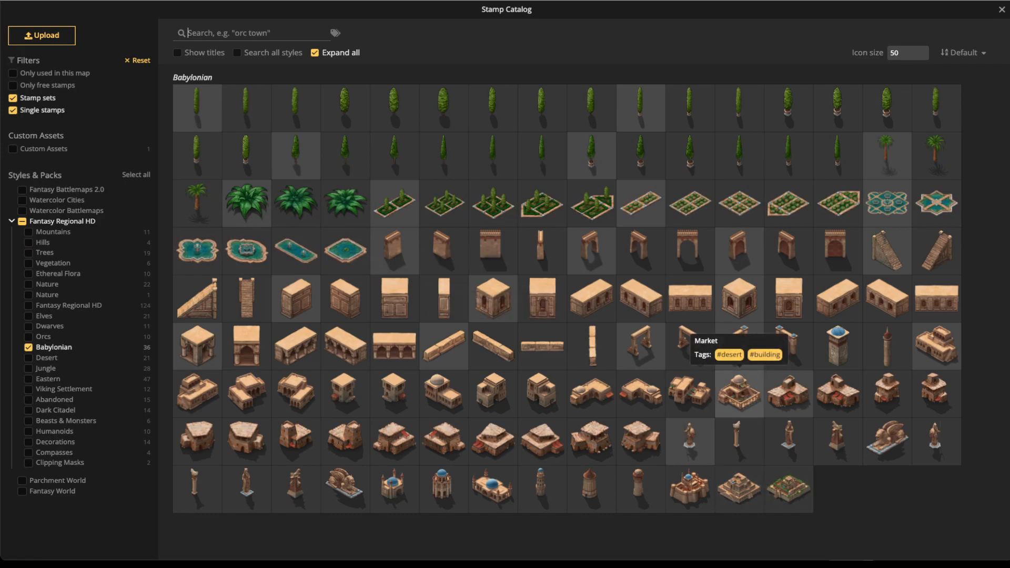
{"action": "left_click", "coordinate": [739, 392]}
{"action": "scroll", "coordinate": [552, 295], "scroll_direction": "up", "scroll_amount": 5}
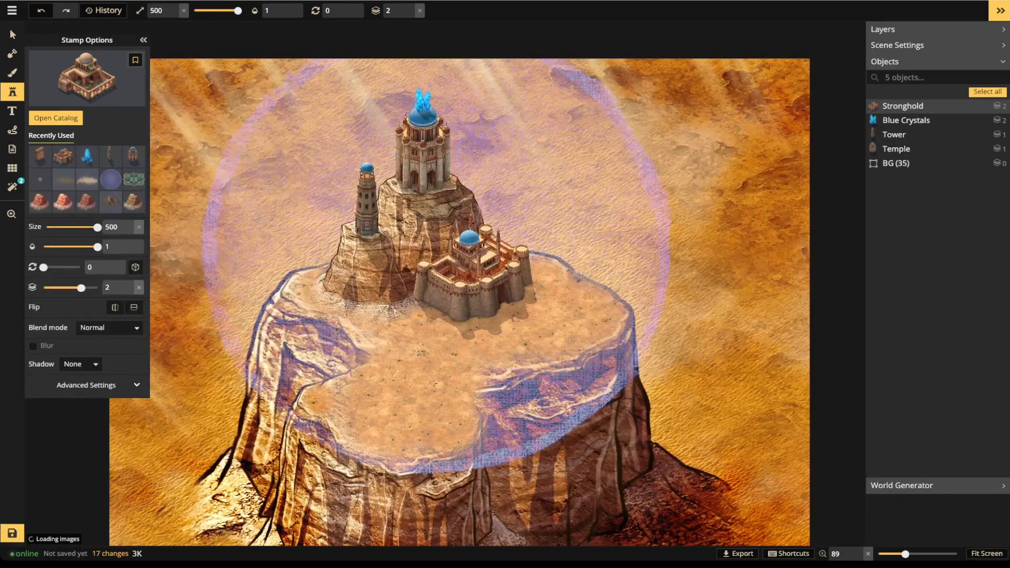
{"action": "scroll", "coordinate": [557, 295], "scroll_direction": "up", "scroll_amount": 3}
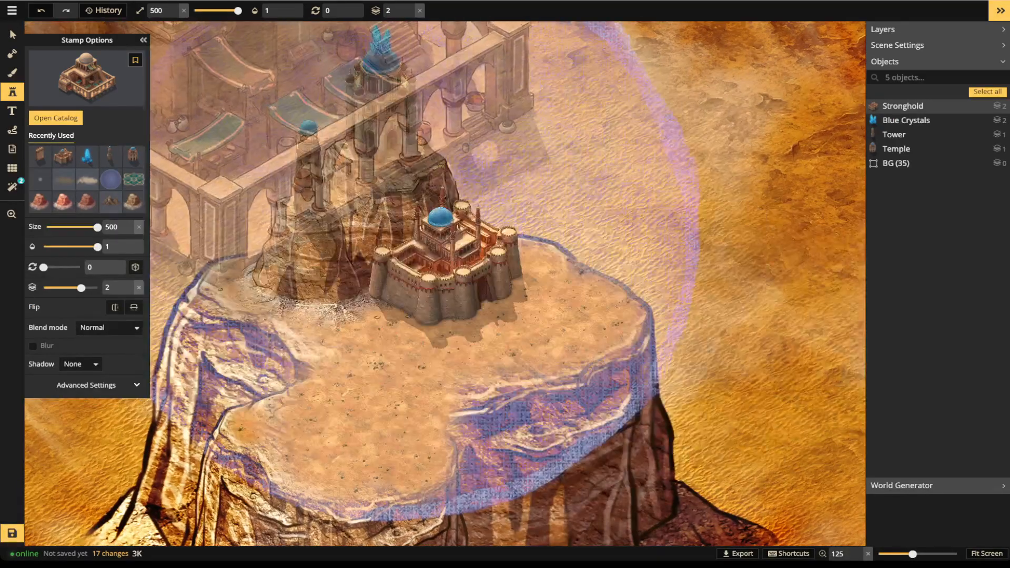
{"action": "left_click", "coordinate": [184, 11]}
{"action": "left_click_drag", "start_coordinate": [475, 297], "coordinate": [545, 292]}
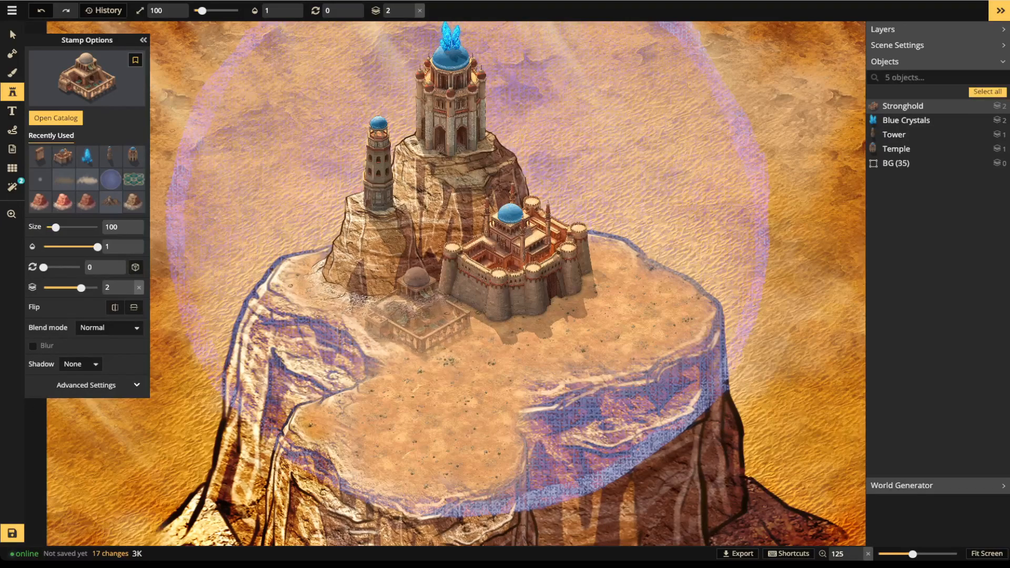
{"action": "left_click", "coordinate": [416, 315]}
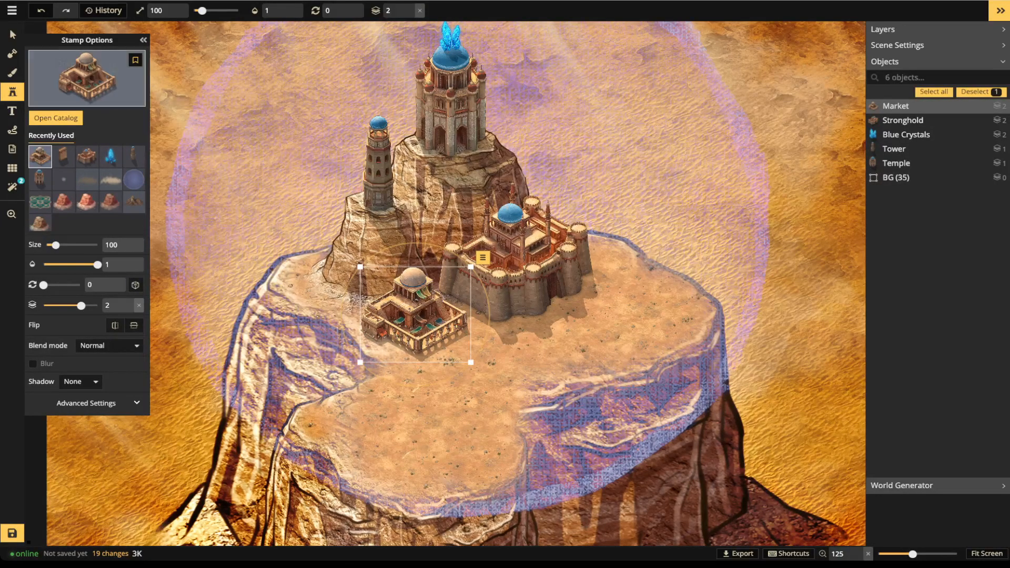
{"action": "left_click", "coordinate": [87, 79]}
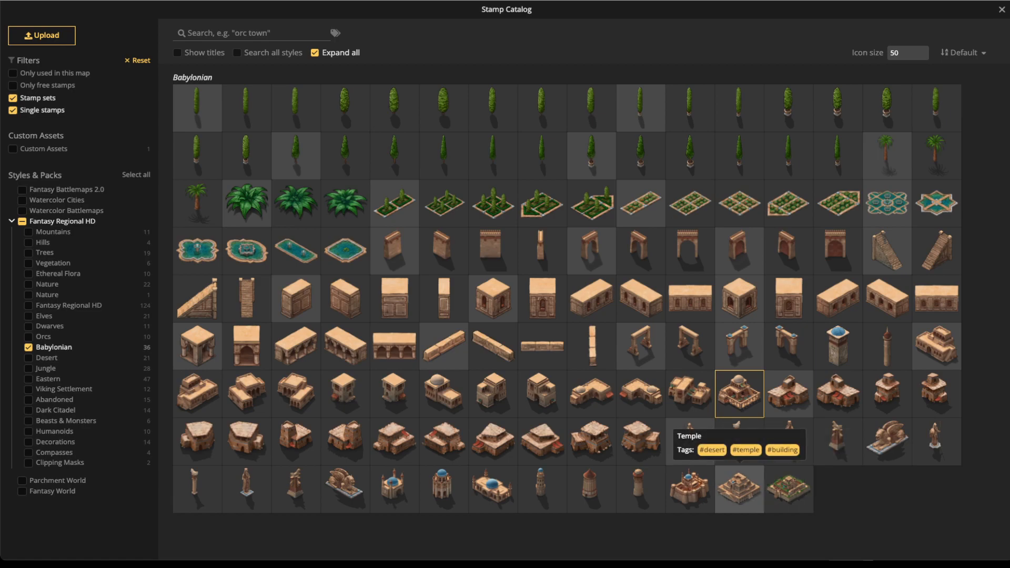
{"action": "left_click", "coordinate": [789, 489]}
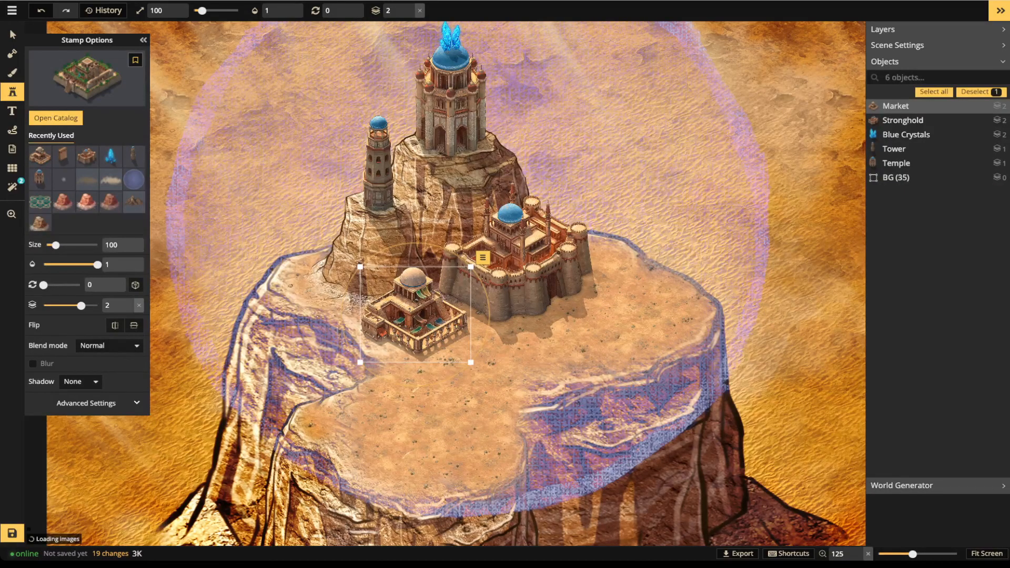
{"action": "left_click_drag", "start_coordinate": [473, 417], "coordinate": [496, 338]}
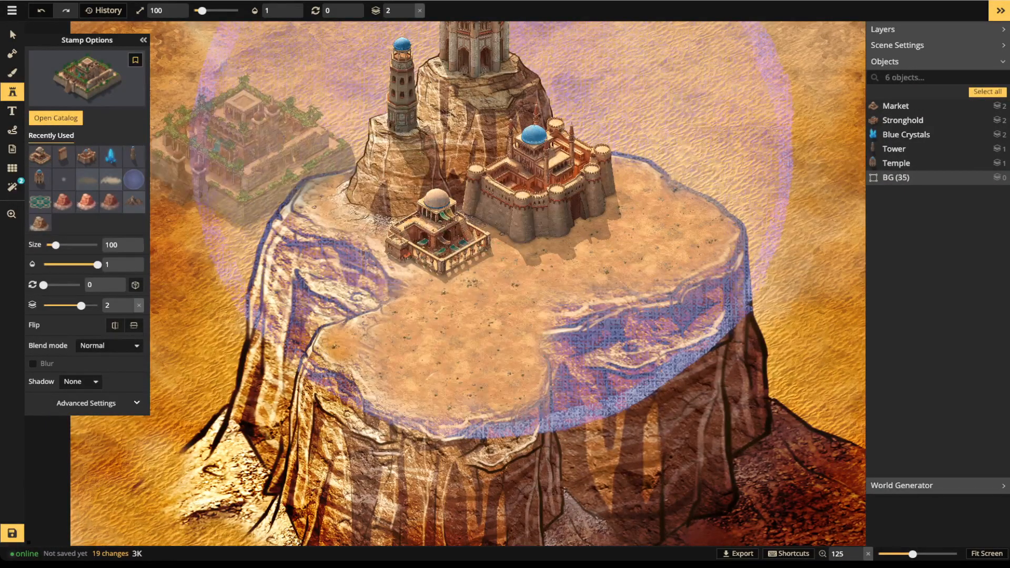
{"action": "left_click", "coordinate": [87, 79]}
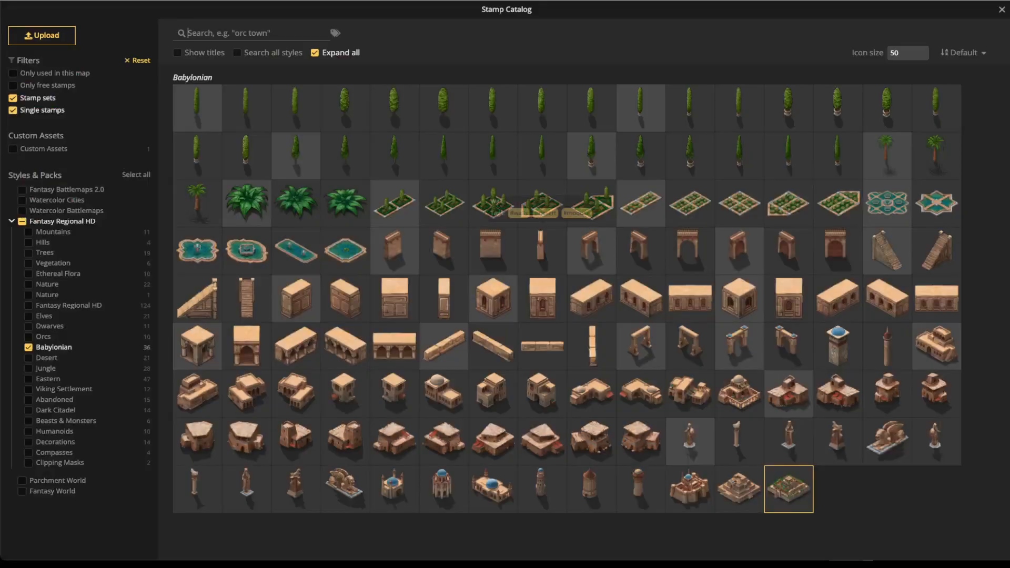
{"action": "left_click", "coordinate": [739, 488]}
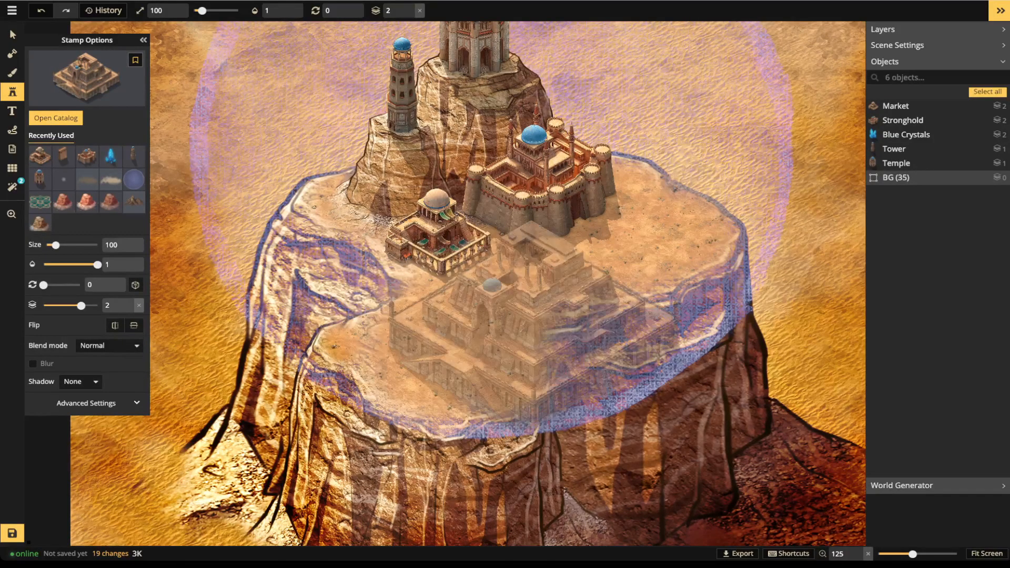
{"action": "key", "text": "space"}
{"action": "left_click_drag", "start_coordinate": [597, 386], "coordinate": [635, 379]}
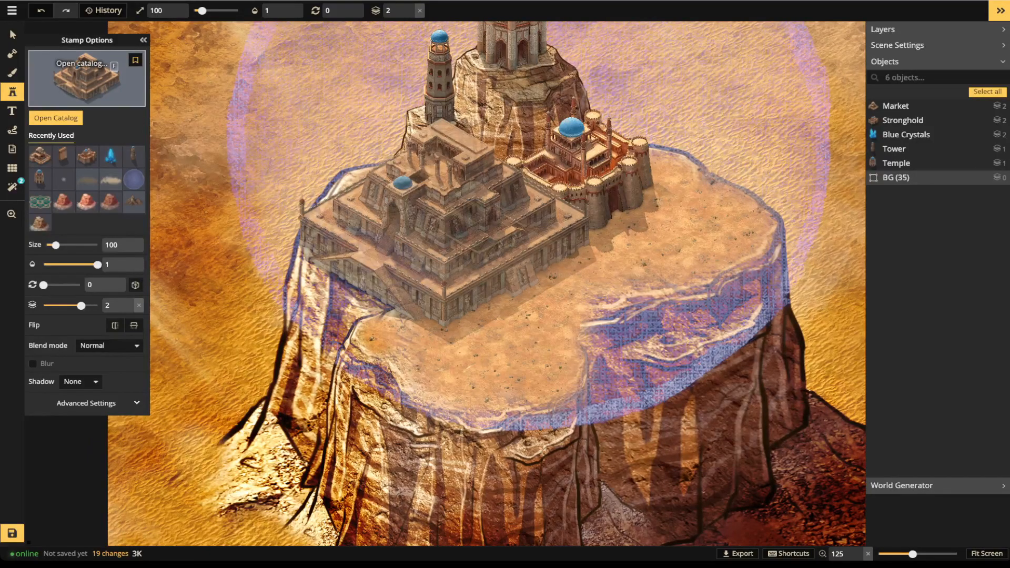
Step: Place the blue-domed Temple stamp with four minarets at size 100 on the plateau's eastern rim, beside the stronghold
{"action": "left_click", "coordinate": [84, 79]}
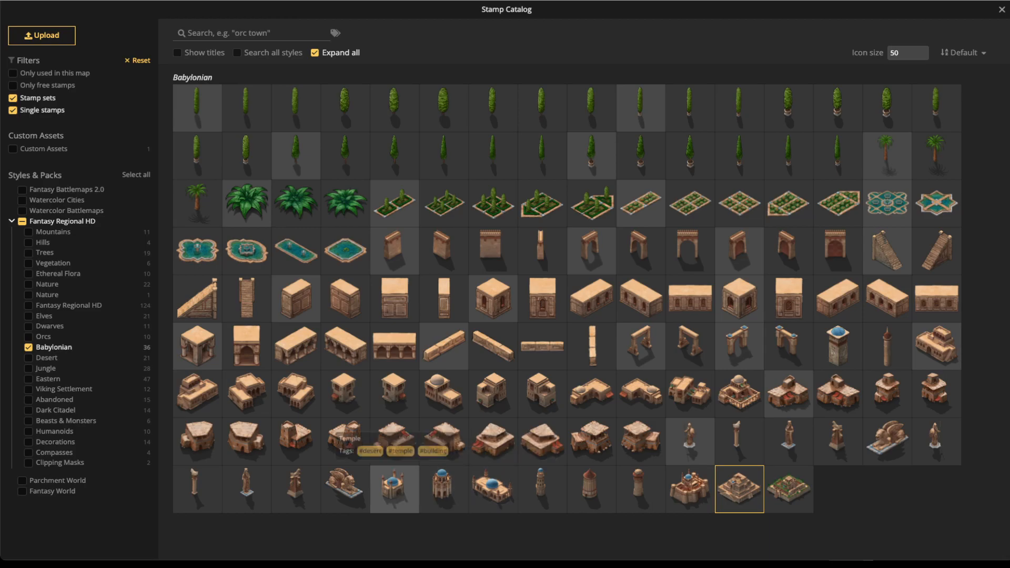
{"action": "left_click", "coordinate": [394, 488]}
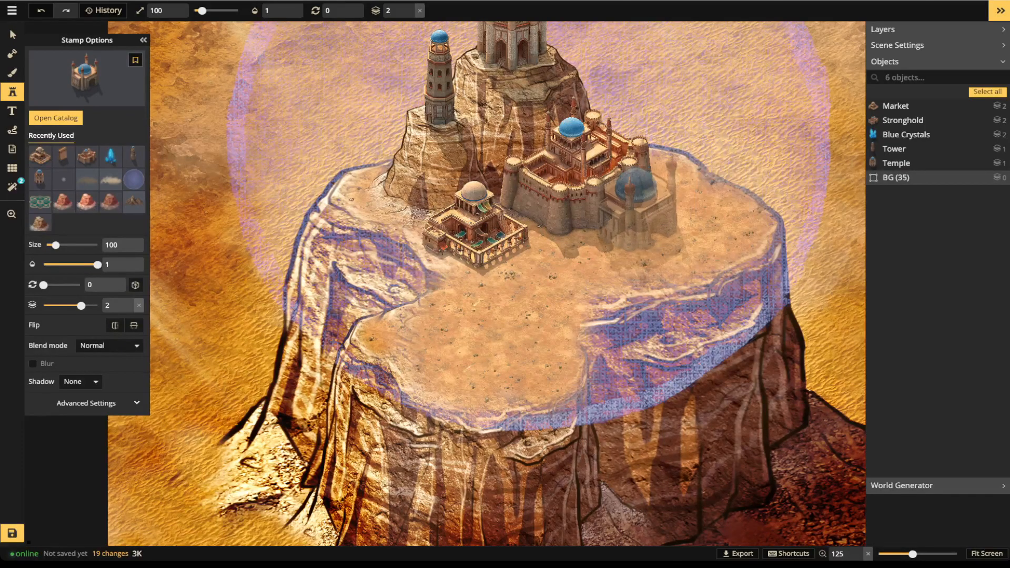
{"action": "left_click", "coordinate": [660, 213]}
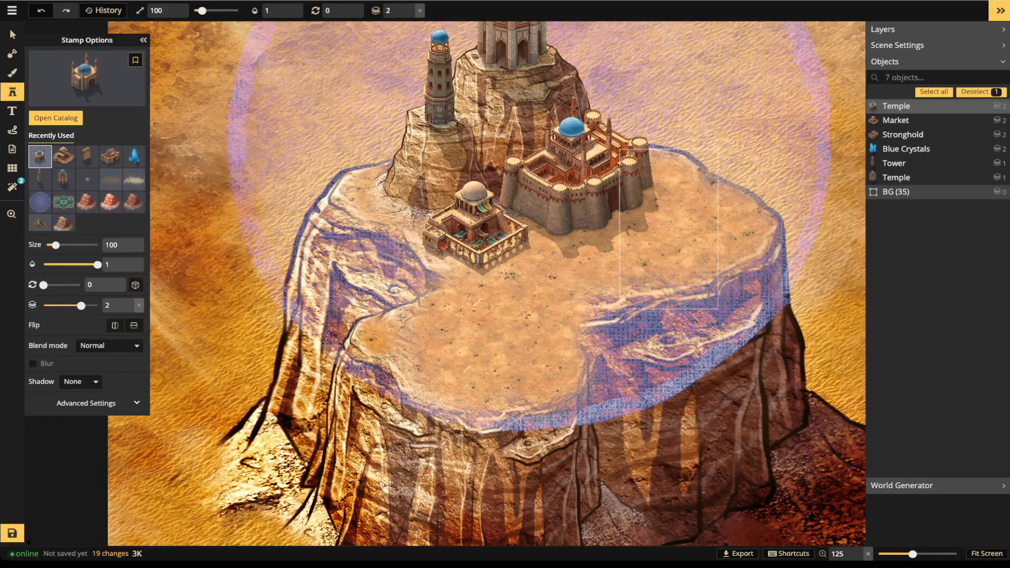
{"action": "left_click_drag", "start_coordinate": [654, 221], "coordinate": [692, 182]}
{"action": "left_click_drag", "start_coordinate": [699, 145], "coordinate": [708, 141]}
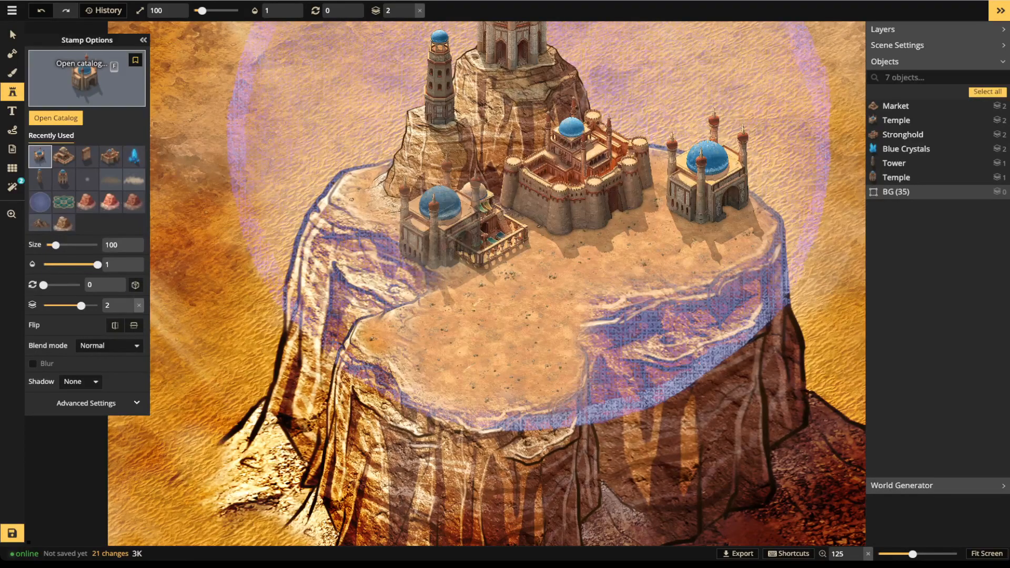
Step: Add two Babylonian Homes with random variants at size 100, one in front of the domed temple and one further out on the plateau
{"action": "left_click", "coordinate": [84, 79]}
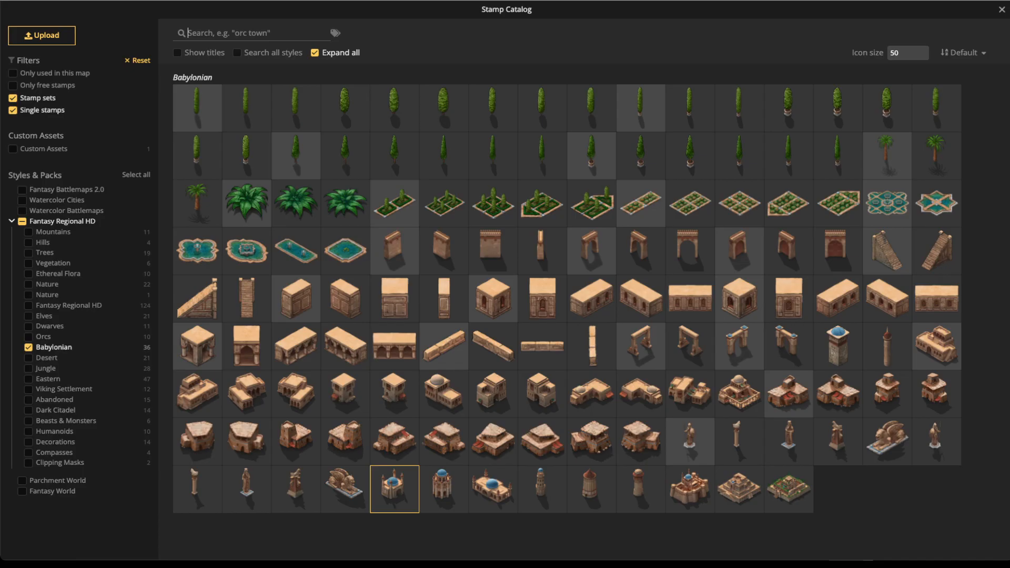
{"action": "left_click", "coordinate": [591, 394]}
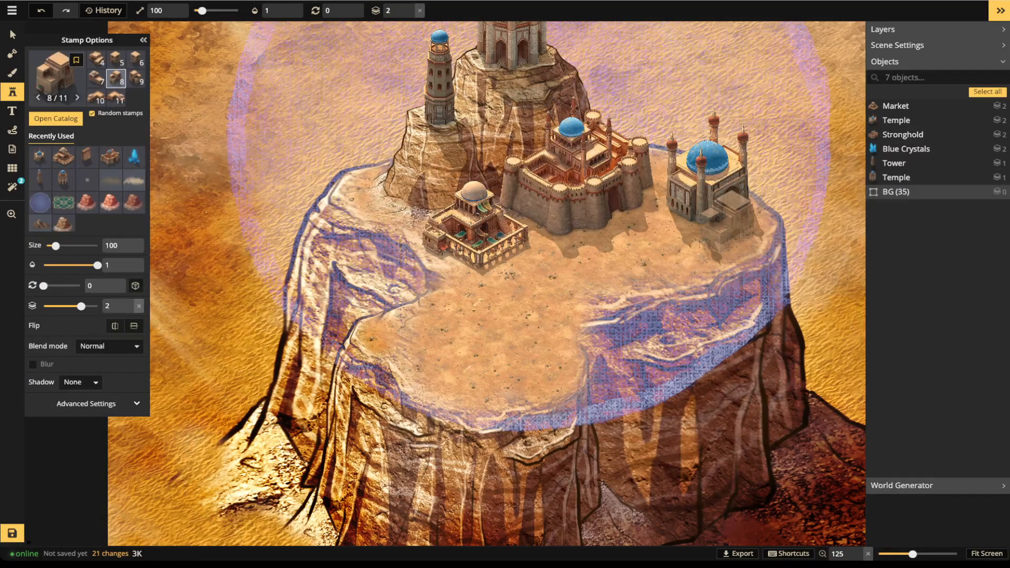
{"action": "left_click", "coordinate": [740, 241]}
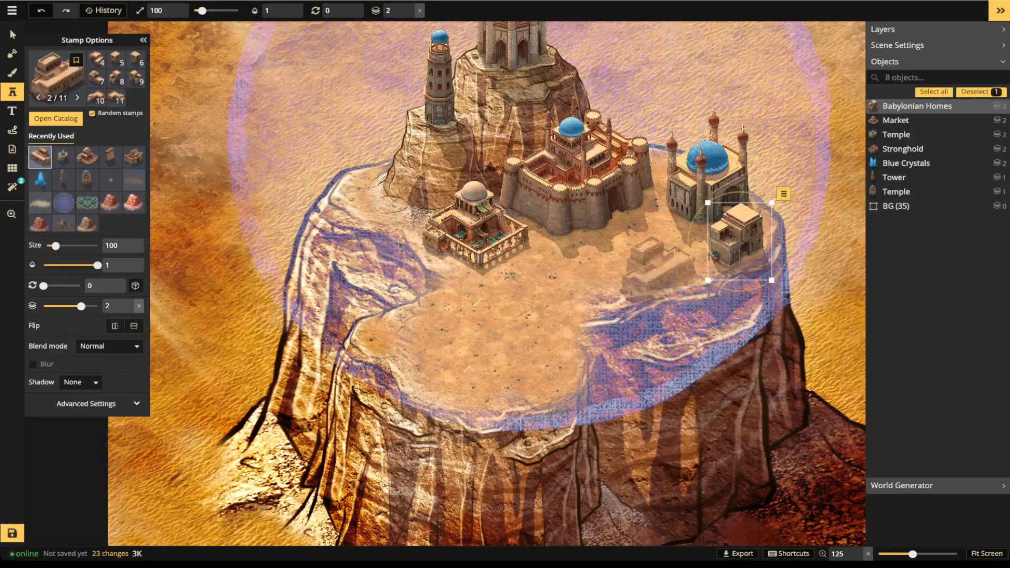
{"action": "left_click", "coordinate": [536, 360]}
{"action": "left_click", "coordinate": [536, 363]}
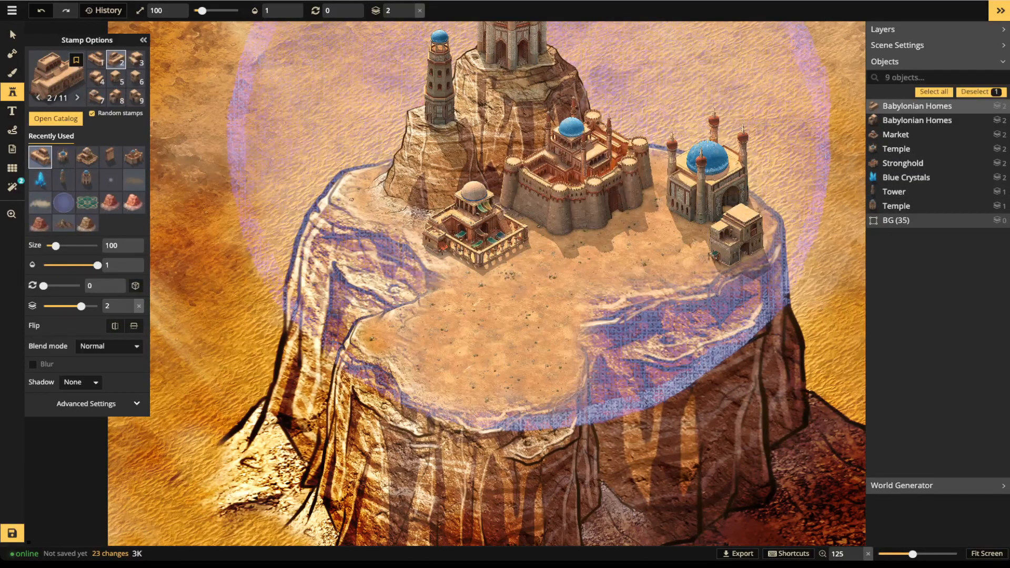
Step: Add Babylonian Homes in random variants at size 100 along the plateau's front edge, around the domed home, and in front of the market
{"action": "left_click", "coordinate": [399, 337]}
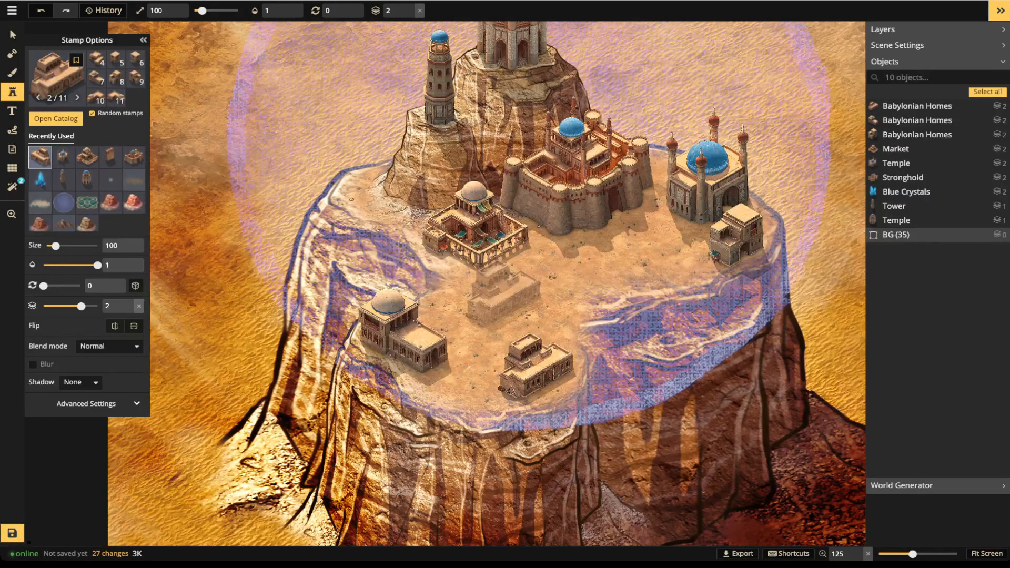
{"action": "left_click", "coordinate": [457, 302]}
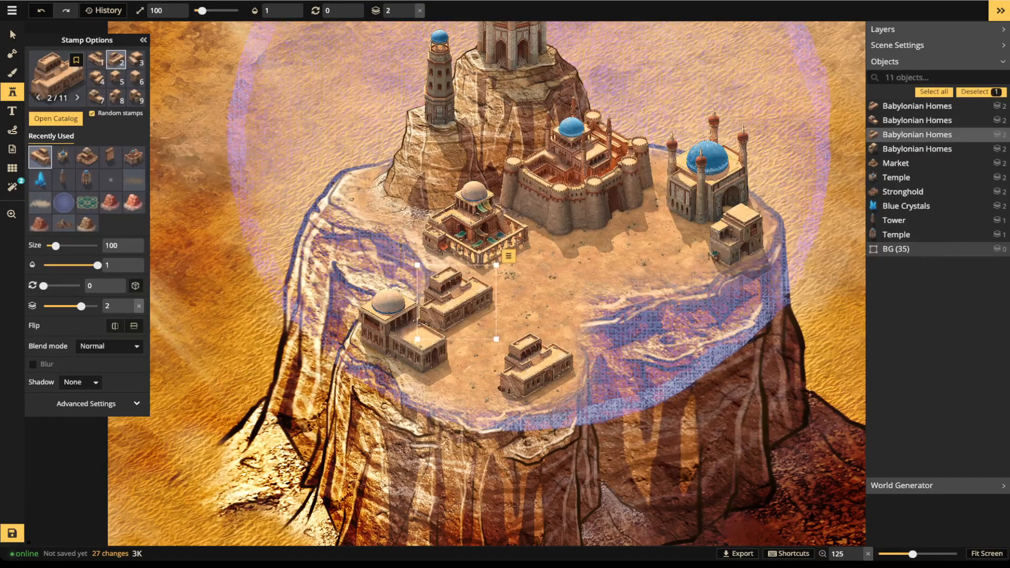
{"action": "left_click_drag", "start_coordinate": [457, 302], "coordinate": [447, 306]}
{"action": "key", "text": "Escape"}
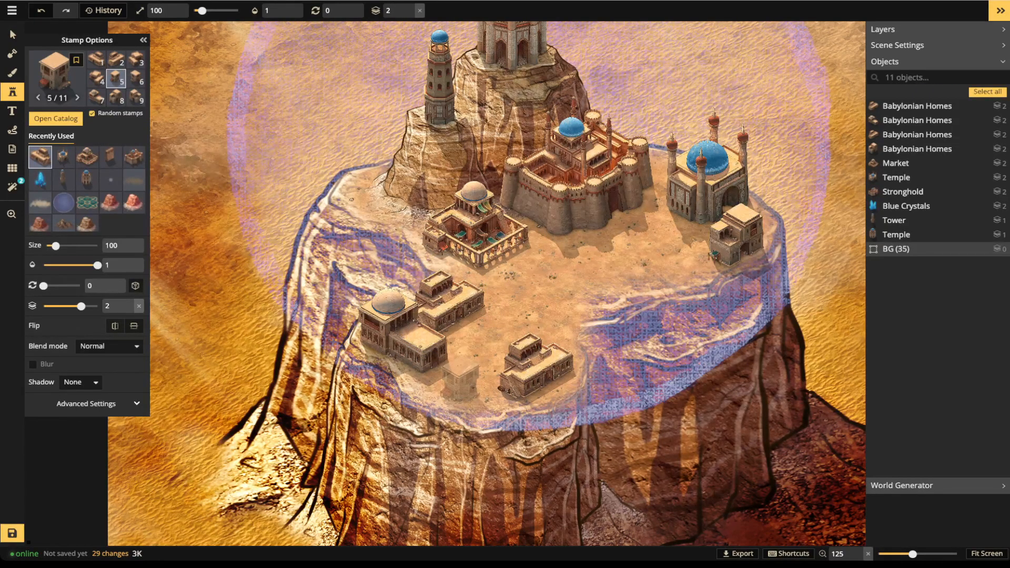
{"action": "left_click", "coordinate": [460, 381]}
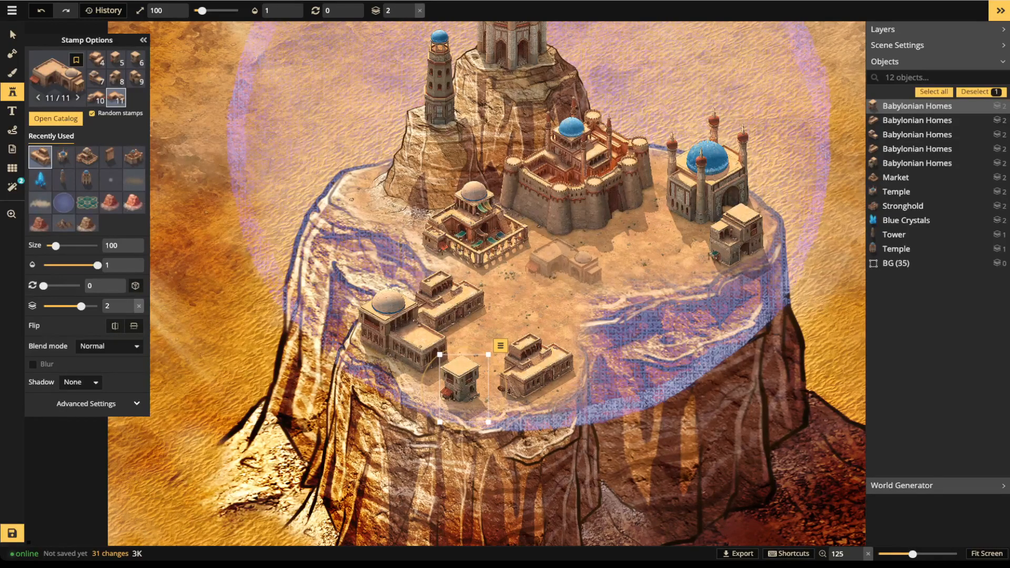
{"action": "left_click", "coordinate": [560, 266]}
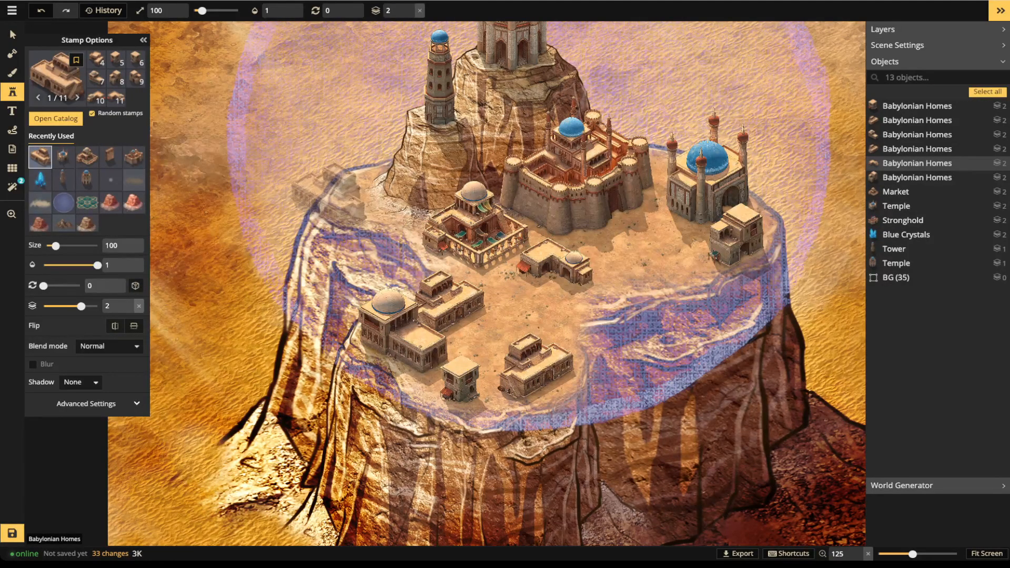
Step: Place two Babylonian Slums at size 100, one at the foot of the tower's rock on the western rim and one amid the homes
{"action": "left_click", "coordinate": [96, 98]}
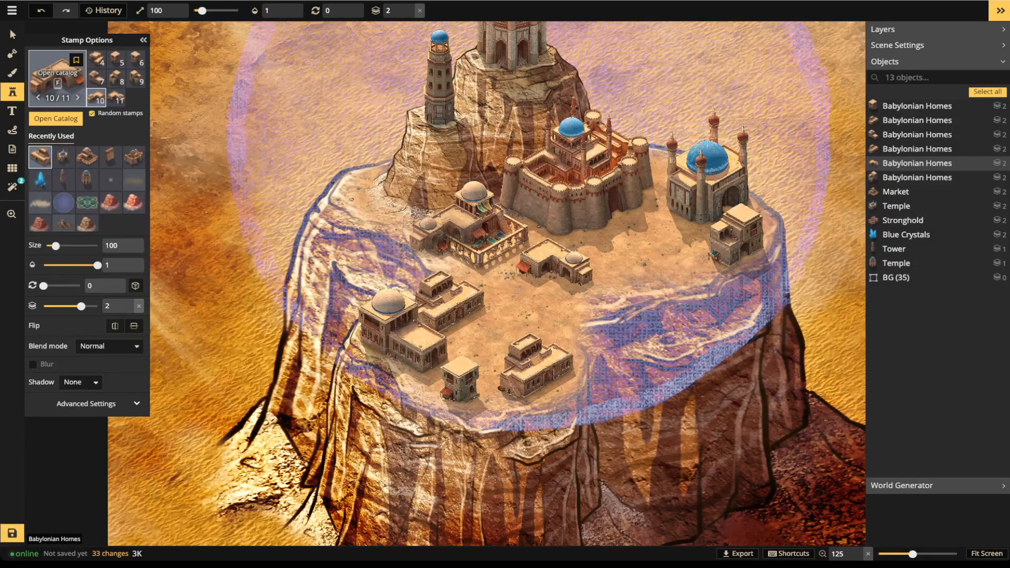
{"action": "left_click", "coordinate": [57, 76]}
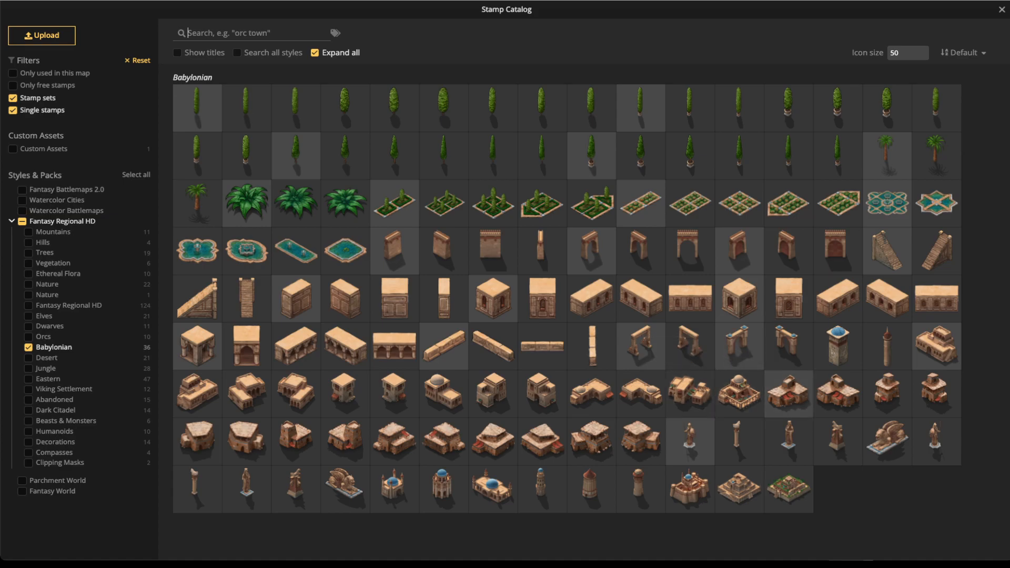
{"action": "left_click", "coordinate": [936, 394]}
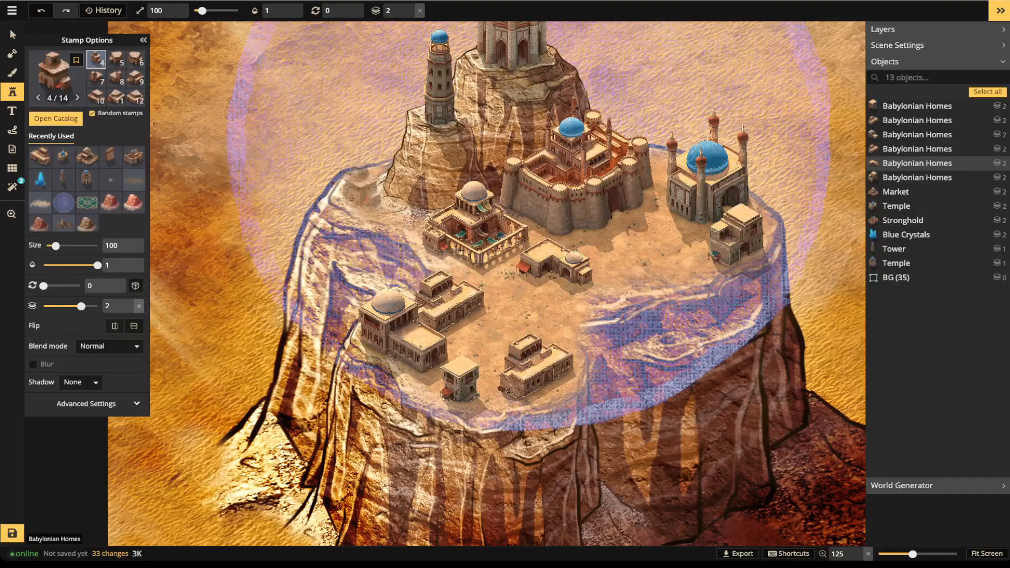
{"action": "left_click", "coordinate": [364, 189]}
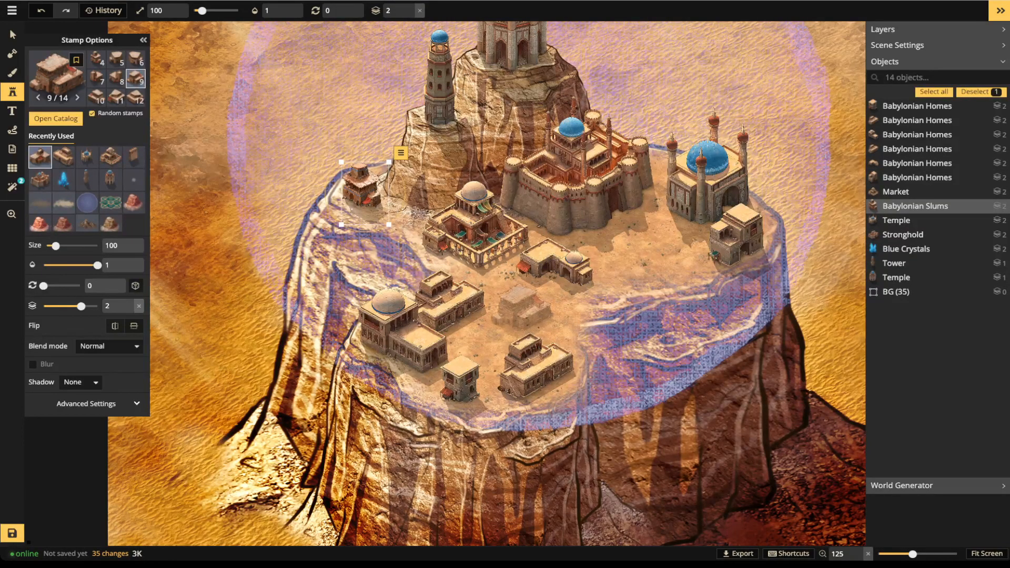
{"action": "left_click", "coordinate": [521, 310]}
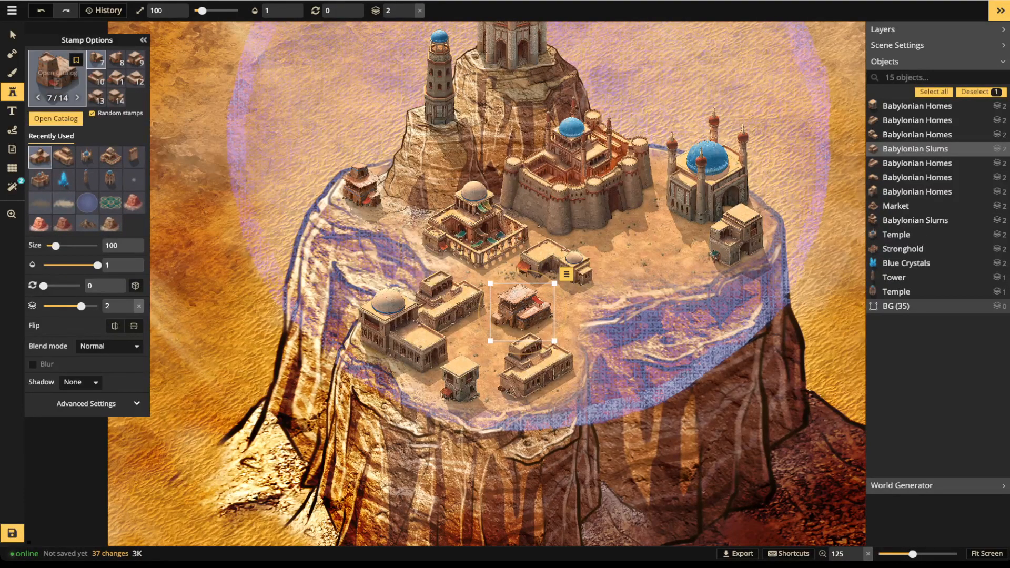
Step: Place Modular Gardens Trees variant 3 at size 100 in the open space between the front homes
{"action": "key", "text": "f"}
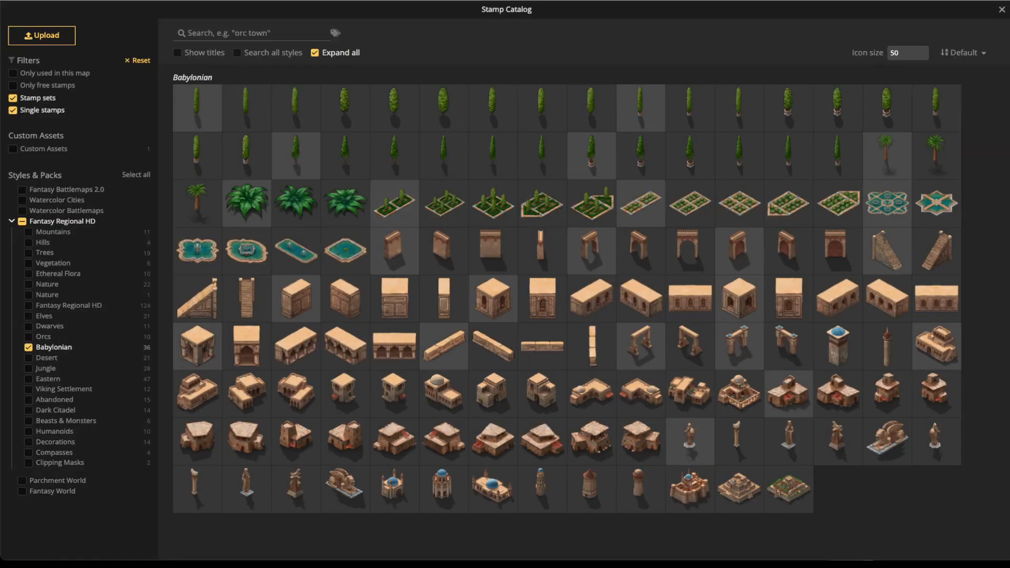
{"action": "left_click", "coordinate": [493, 204]}
{"action": "left_click", "coordinate": [480, 340]}
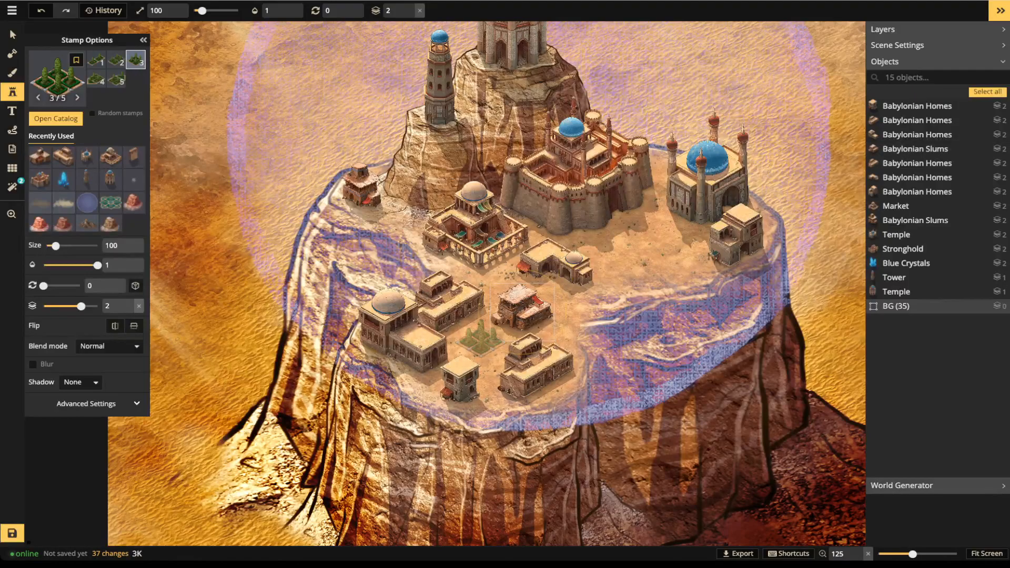
{"action": "left_click", "coordinate": [480, 339]}
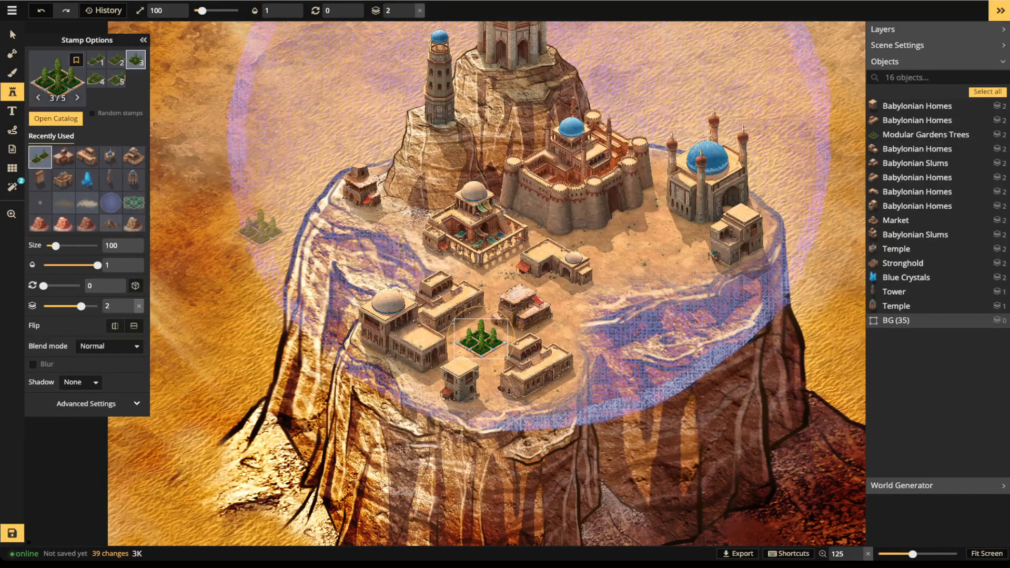
{"action": "left_click", "coordinate": [447, 230]}
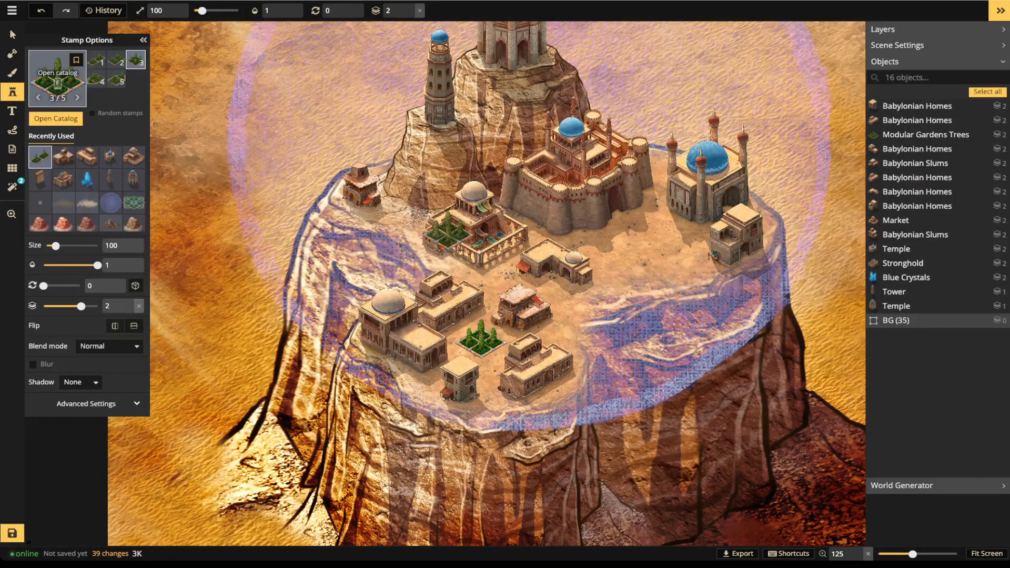
Step: Place Fountains variant 3 at size 100 on the open ground between the stronghold and the domed temple
{"action": "left_click", "coordinate": [57, 79]}
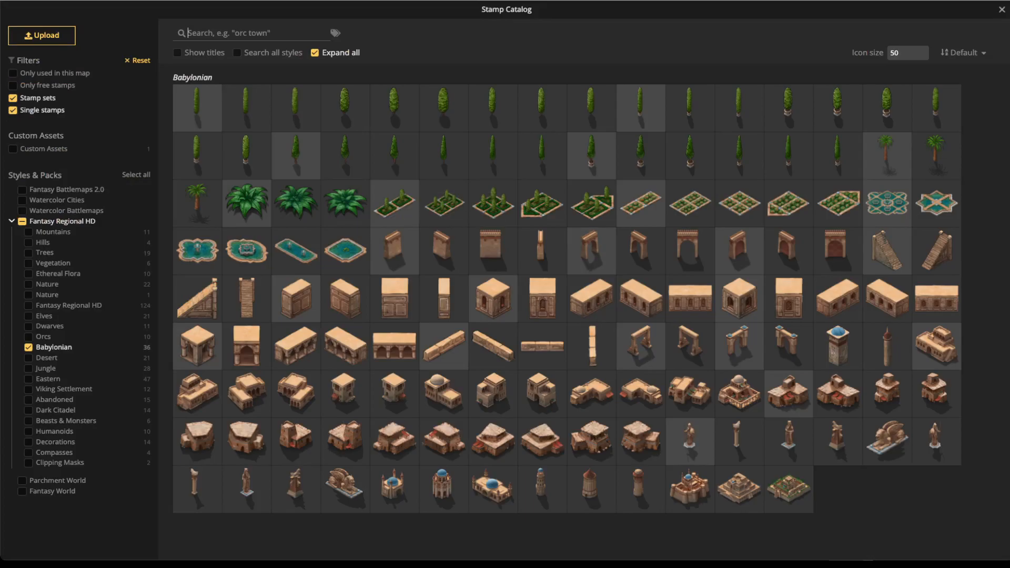
{"action": "left_click", "coordinate": [197, 250]}
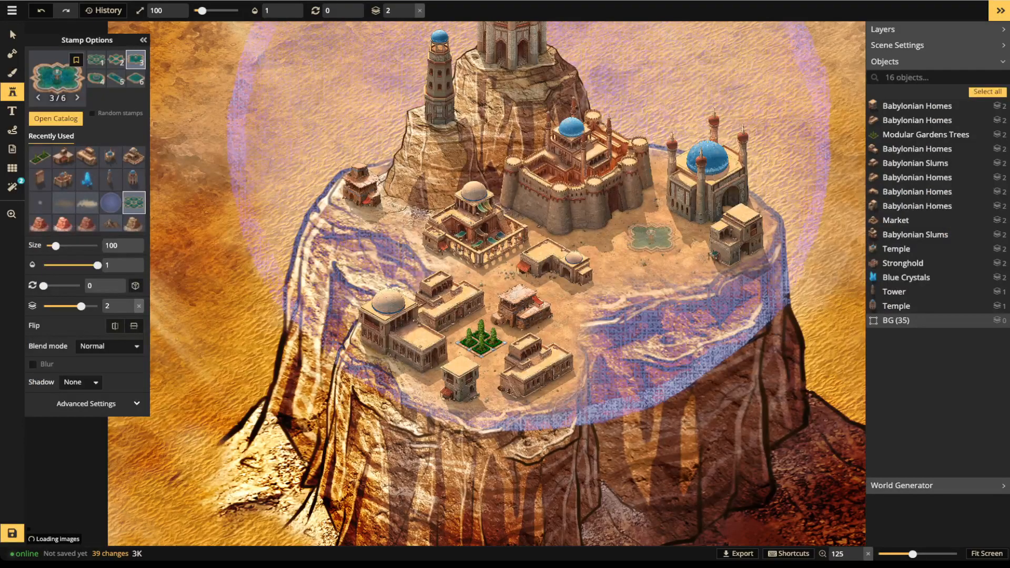
{"action": "left_click", "coordinate": [651, 238]}
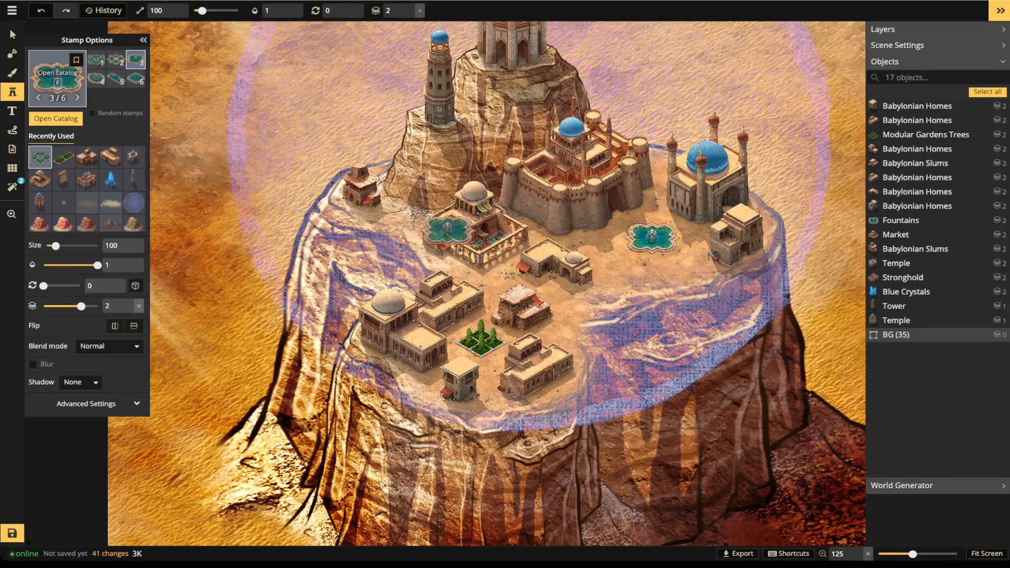
Step: Sample the small home at the plateau's front and place a copy in front of the fountain
{"action": "left_click", "coordinate": [13, 34]}
{"action": "left_click", "coordinate": [461, 387]}
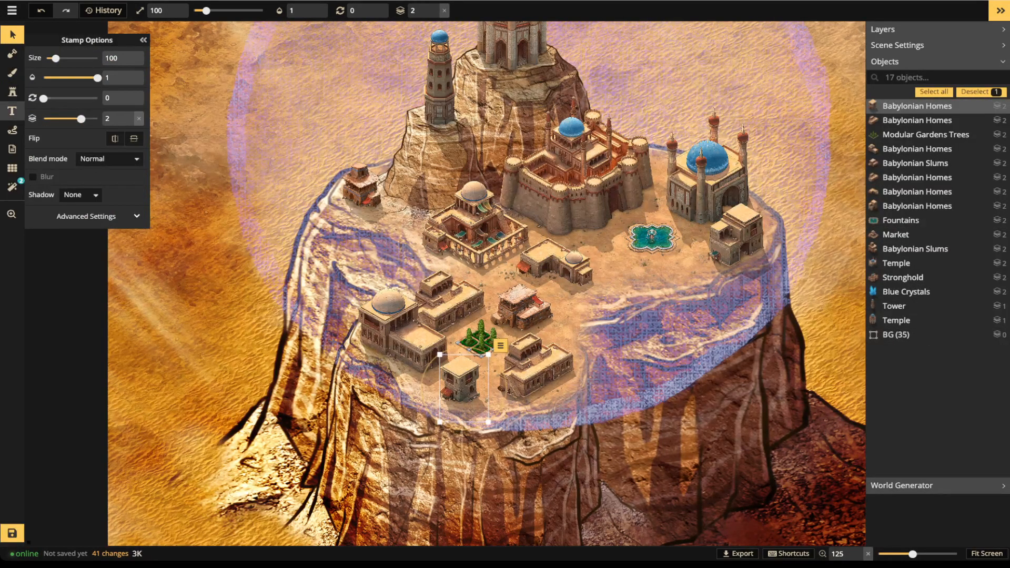
{"action": "key", "text": "s"}
{"action": "left_click", "coordinate": [683, 268]}
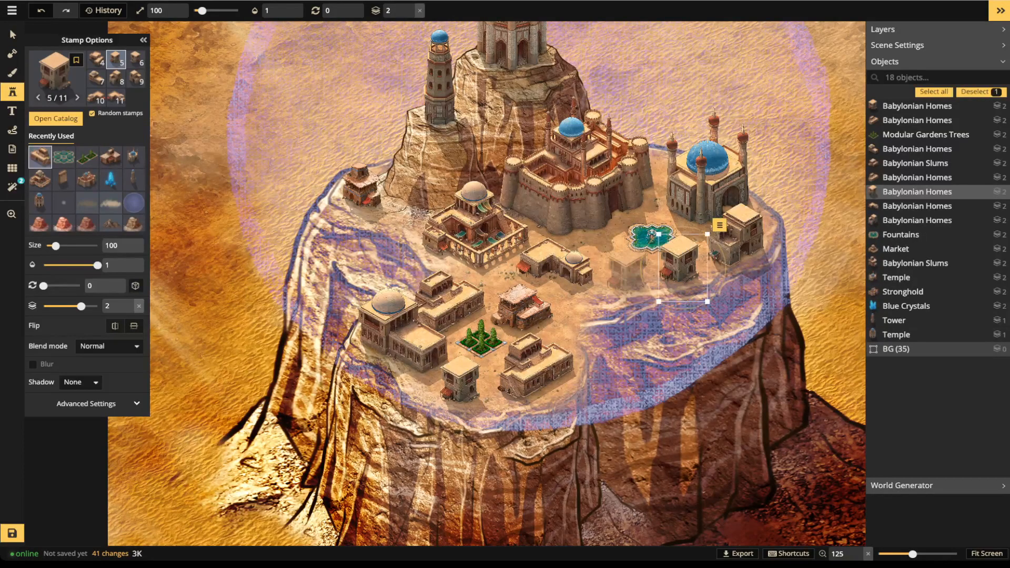
Step: Add Babylonian Homes variant 8 at size 100 beside the small home by the fountain and clear the selection
{"action": "key", "text": "Right"}
{"action": "key", "text": "Right"}
{"action": "key", "text": "Right"}
{"action": "key", "text": "Right"}
{"action": "key", "text": "Right"}
{"action": "key", "text": "Right"}
{"action": "key", "text": "Right"}
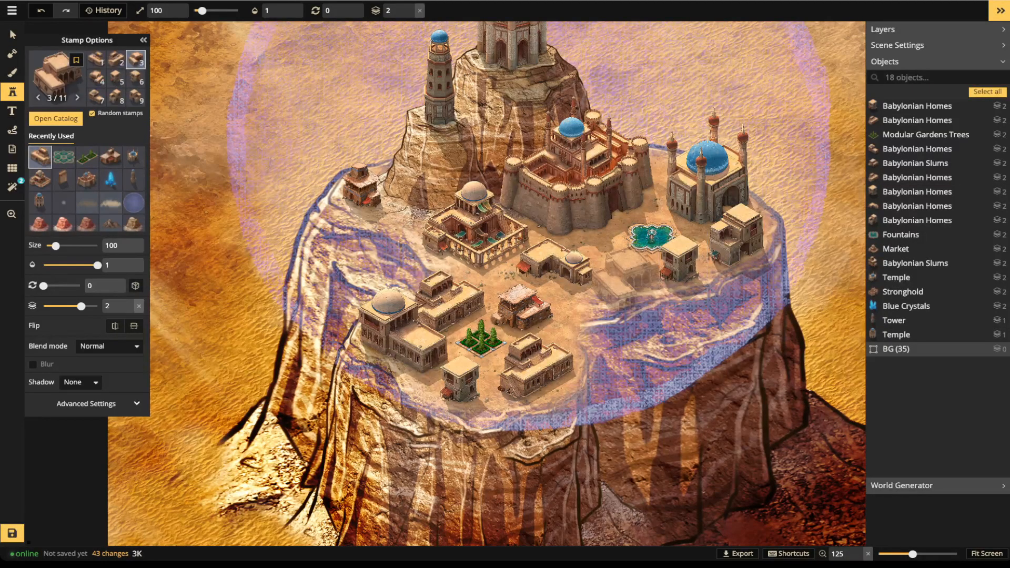
{"action": "key", "text": "Right"}
{"action": "key", "text": "Right"}
{"action": "key", "text": "Right"}
{"action": "key", "text": "Right"}
{"action": "key", "text": "Right"}
{"action": "key", "text": "Right"}
{"action": "key", "text": "Right"}
{"action": "key", "text": "Right"}
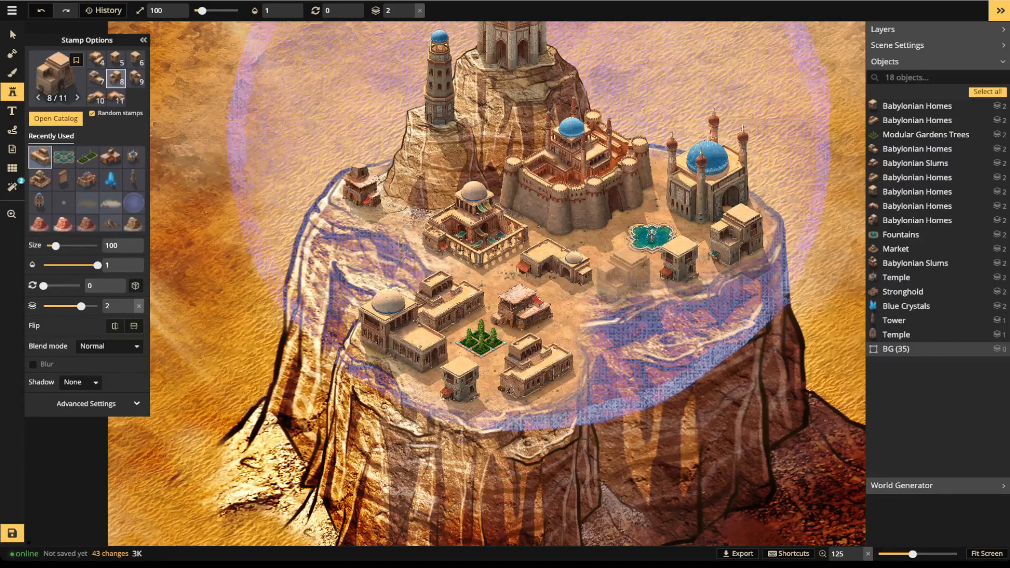
{"action": "left_click", "coordinate": [625, 269]}
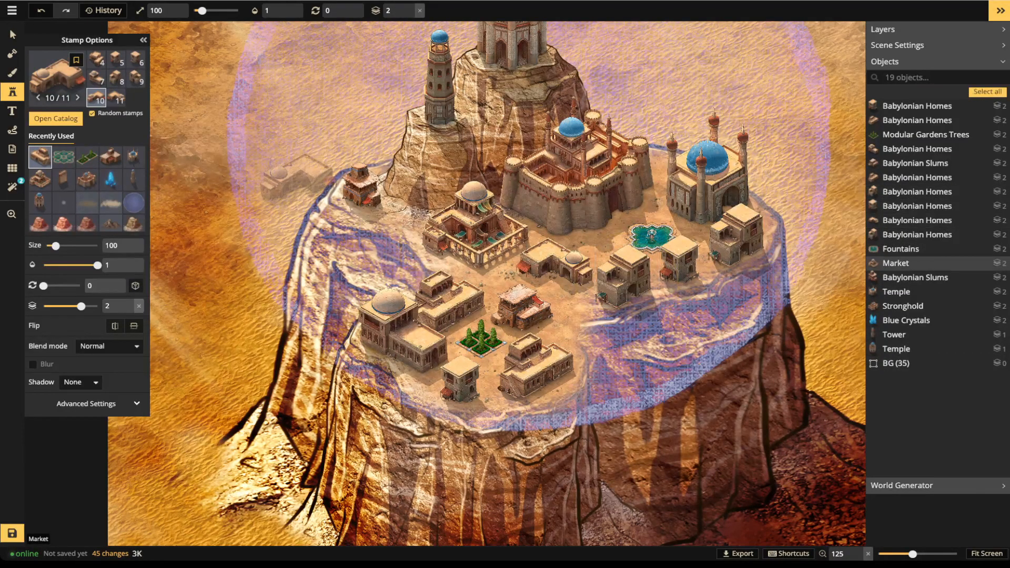
{"action": "left_click", "coordinate": [13, 36]}
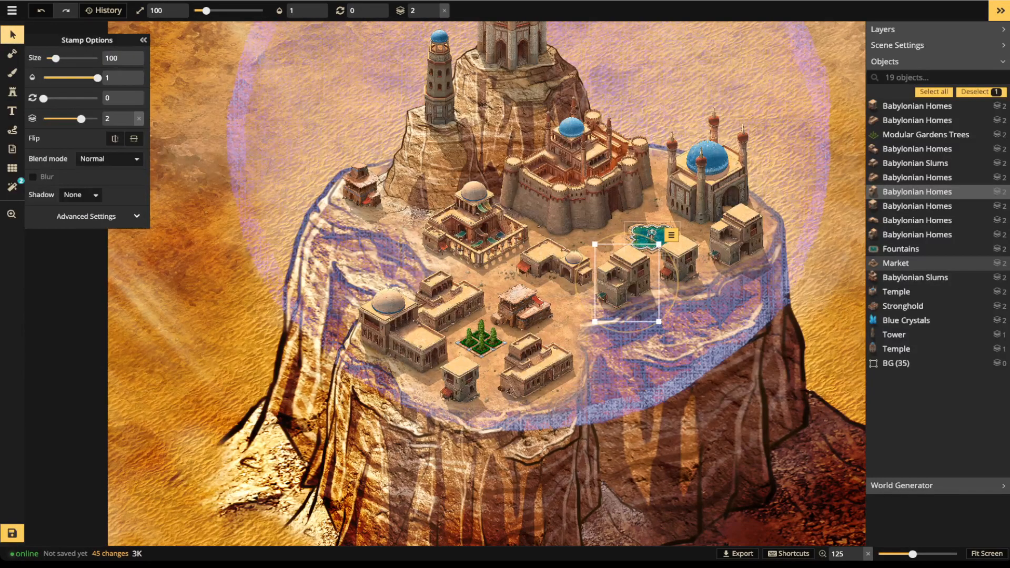
{"action": "left_click", "coordinate": [555, 241]}
Step: Choose the Decorated Tiles texture from the Babylonian Textures for the brush on the foreground layer
{"action": "scroll", "coordinate": [553, 240], "scroll_direction": "down", "scroll_amount": 6}
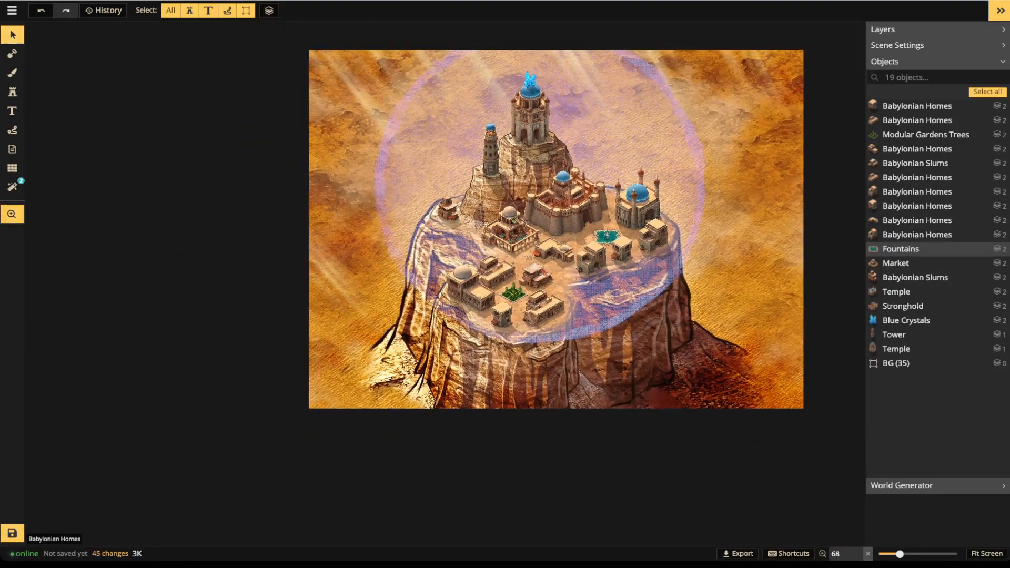
{"action": "left_click_drag", "start_coordinate": [554, 241], "coordinate": [432, 291]}
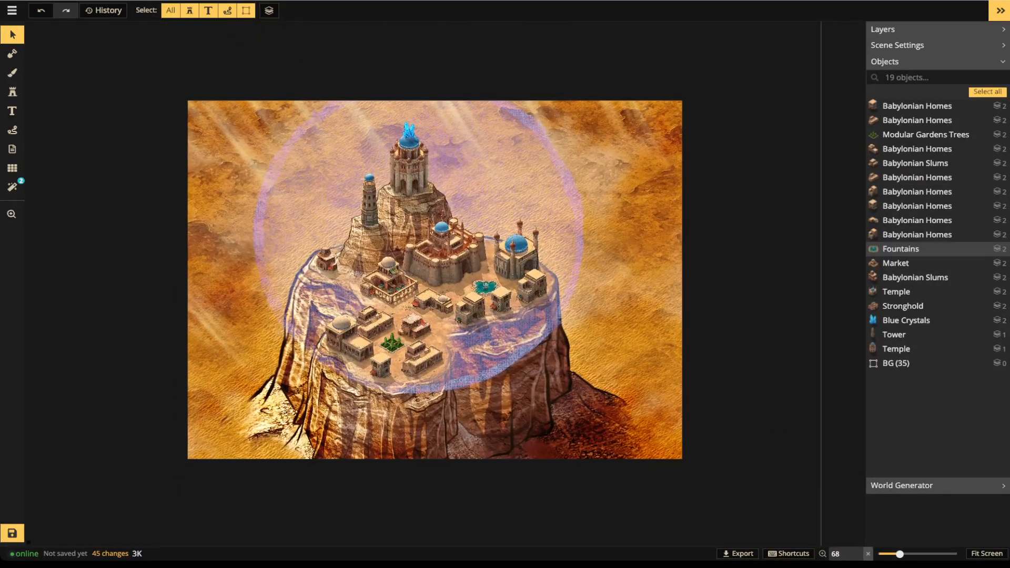
{"action": "scroll", "coordinate": [411, 326], "scroll_direction": "up", "scroll_amount": 6}
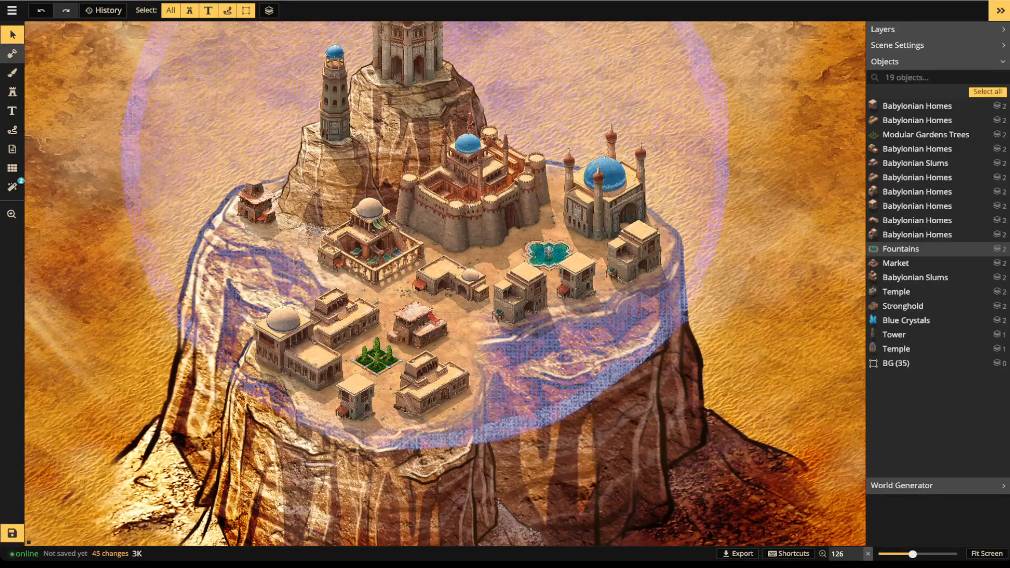
{"action": "left_click", "coordinate": [12, 73]}
{"action": "left_click", "coordinate": [56, 126]}
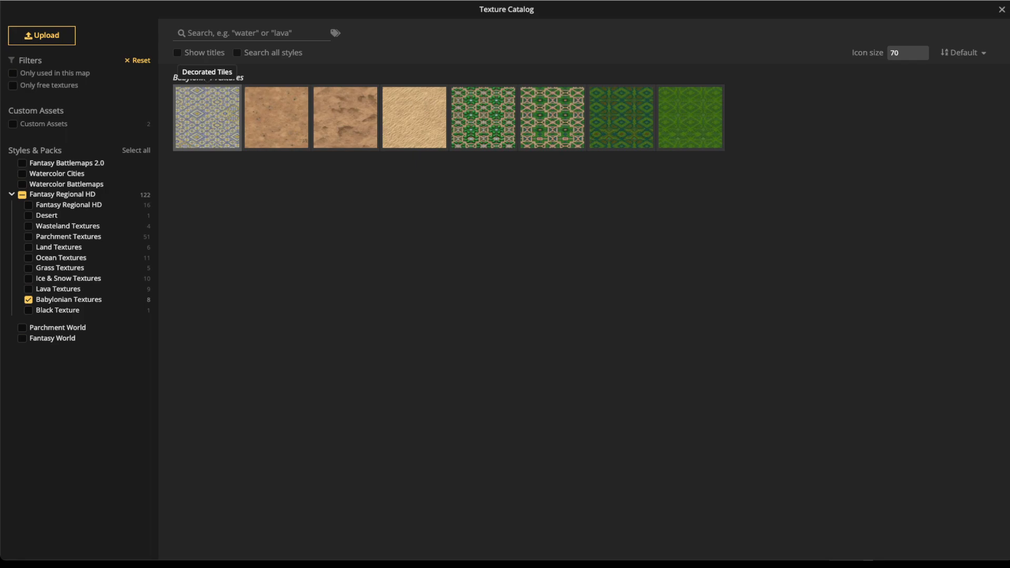
{"action": "left_click", "coordinate": [207, 106]}
{"action": "scroll", "coordinate": [545, 251], "scroll_direction": "up", "scroll_amount": 5}
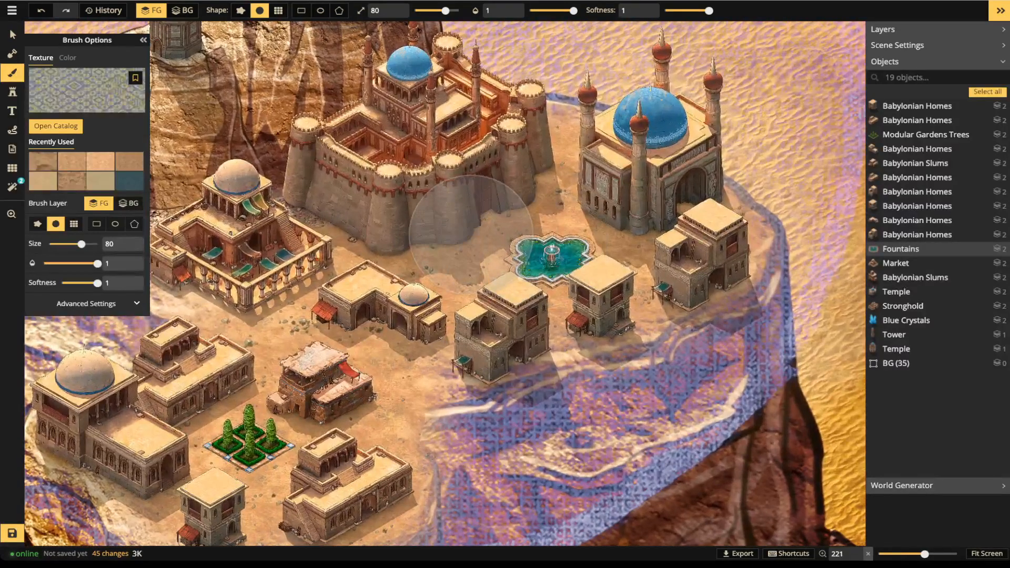
{"action": "scroll", "coordinate": [483, 231], "scroll_direction": "down", "scroll_amount": 1}
{"action": "key", "text": "space"}
{"action": "left_click_drag", "start_coordinate": [382, 232], "coordinate": [449, 227]}
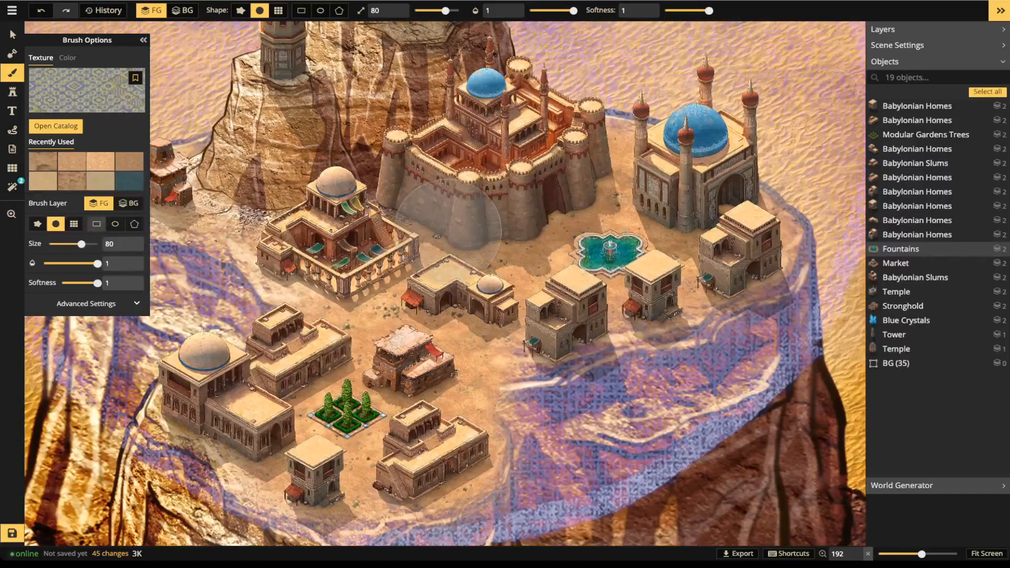
Step: Show the isometric grid with 40 columns and 30 rows and set its layer to 2
{"action": "left_click", "coordinate": [11, 167]}
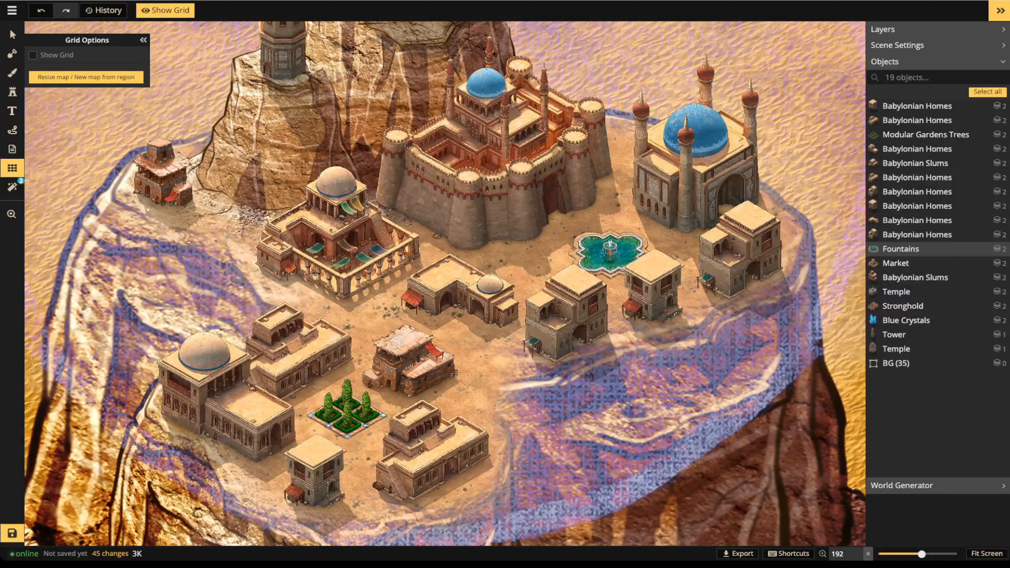
{"action": "left_click", "coordinate": [34, 55]}
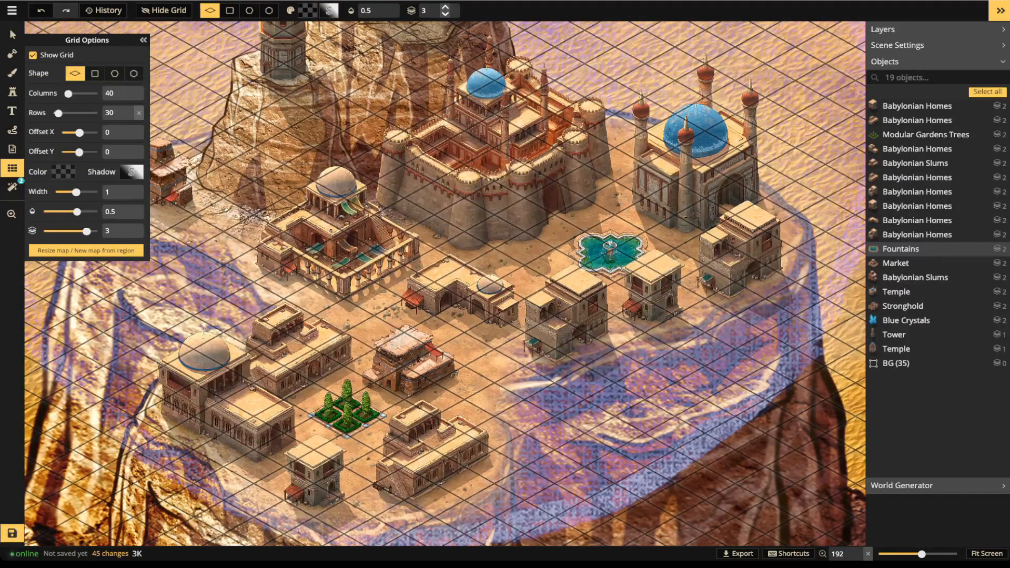
{"action": "left_click_drag", "start_coordinate": [86, 232], "coordinate": [81, 231]}
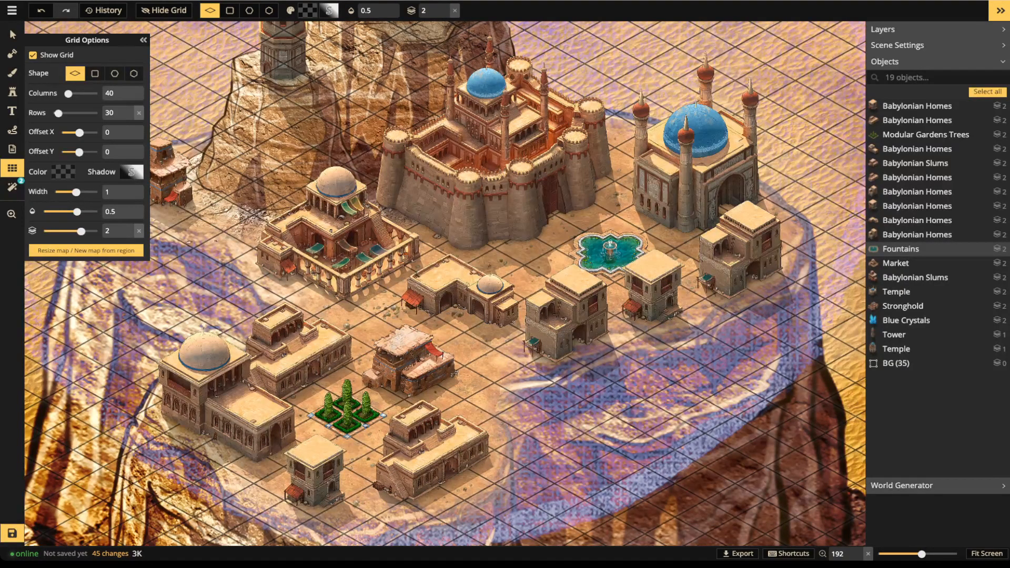
Step: Set the Decorated Tiles brush to the grid shape with size 1
{"action": "key", "text": "b"}
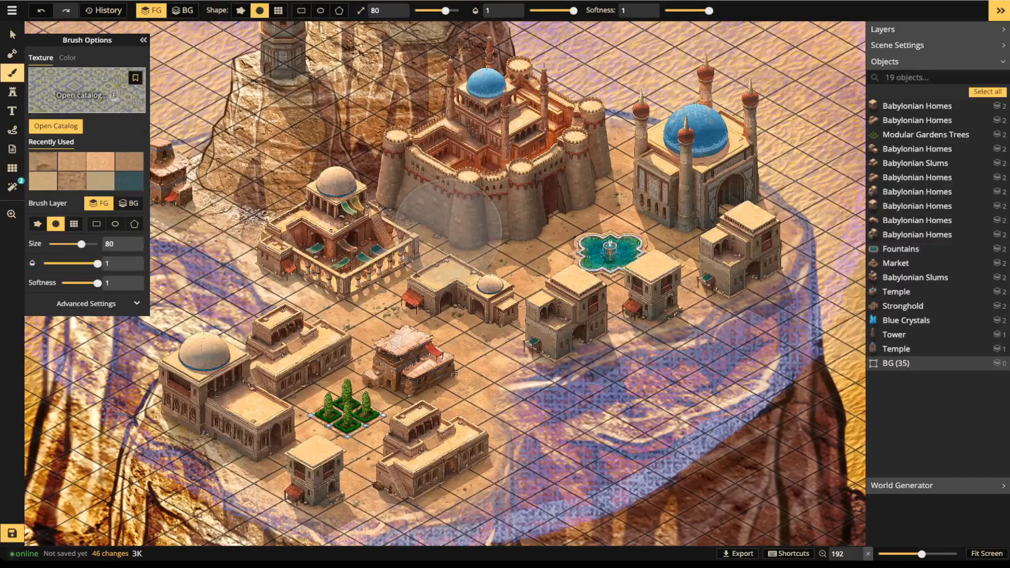
{"action": "left_click", "coordinate": [74, 224]}
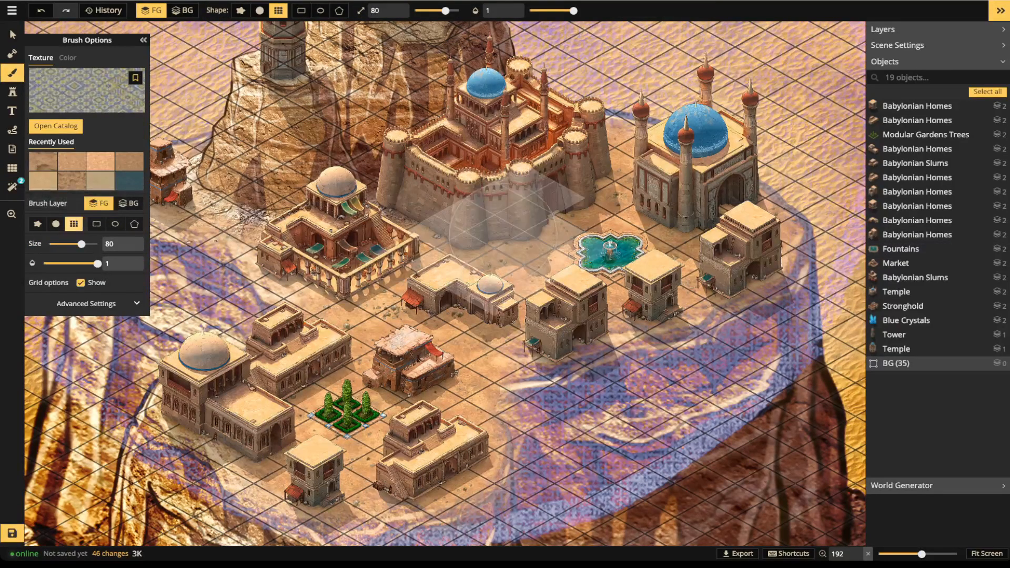
{"action": "left_click_drag", "start_coordinate": [445, 11], "coordinate": [414, 10]}
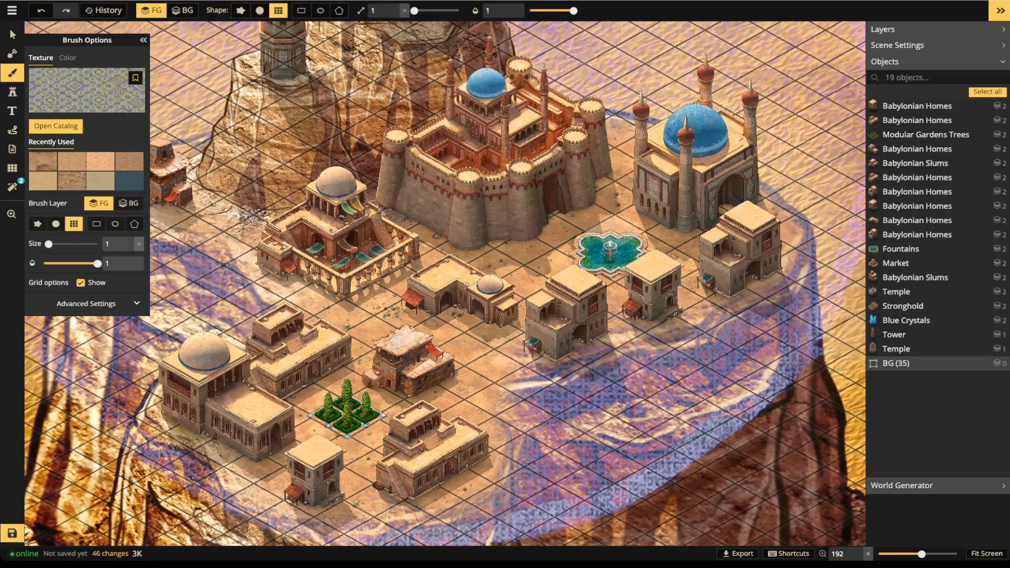
Step: Pave the grid cells around the fountain with Decorated Tiles and shift the fountain slightly to centre it on the paving
{"action": "mouse_move", "coordinate": [584, 247]}
{"action": "left_mouse_down"}
{"action": "mouse_move", "coordinate": [646, 245]}
{"action": "mouse_move", "coordinate": [660, 273]}
{"action": "mouse_move", "coordinate": [600, 289]}
{"action": "mouse_move", "coordinate": [548, 264]}
{"action": "left_mouse_up"}
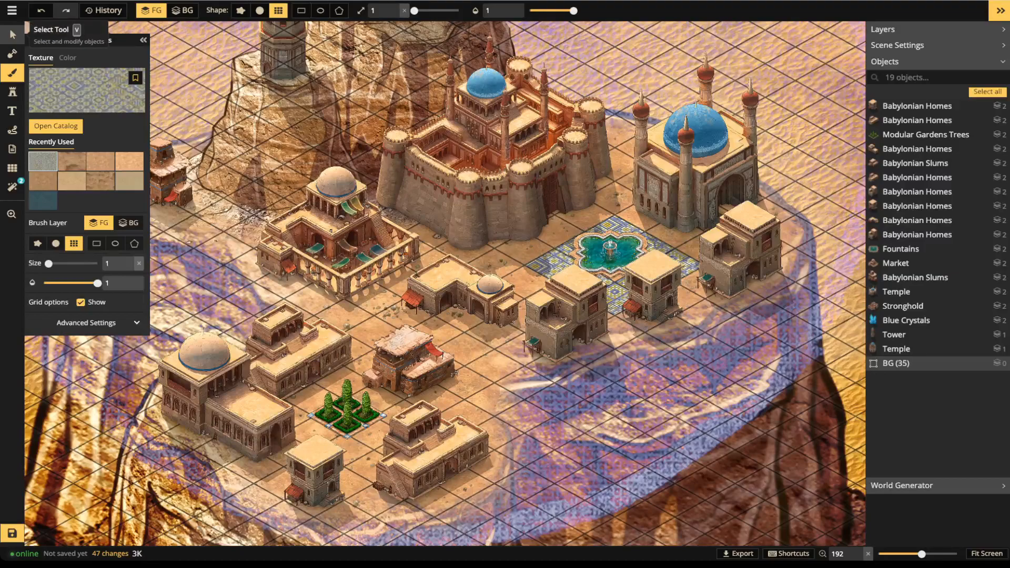
{"action": "left_click", "coordinate": [12, 34]}
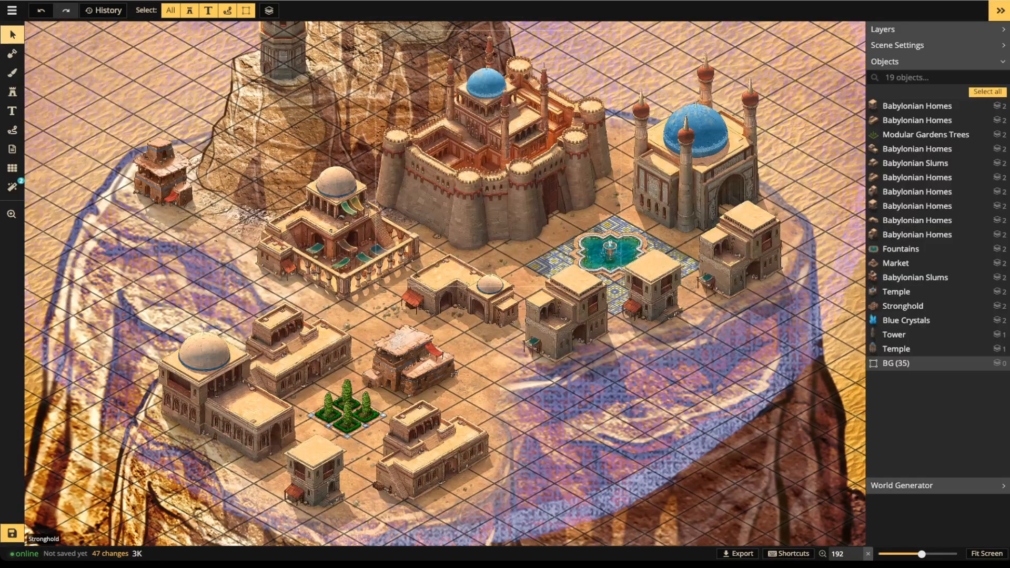
{"action": "left_click_drag", "start_coordinate": [611, 251], "coordinate": [615, 261]}
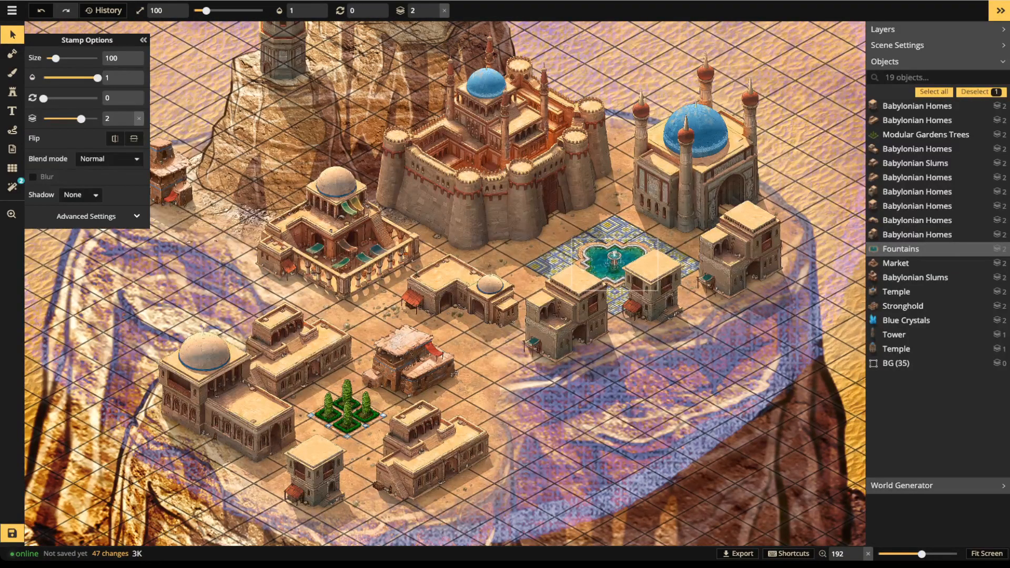
Step: Paint Decorated Tiles on the grid cells surrounding the small tree garden between the homes
{"action": "left_click", "coordinate": [12, 73]}
{"action": "key", "text": "space"}
{"action": "left_click_drag", "start_coordinate": [400, 391], "coordinate": [422, 311]}
{"action": "mouse_move", "coordinate": [337, 321]}
{"action": "left_mouse_down"}
{"action": "mouse_move", "coordinate": [368, 305]}
{"action": "mouse_move", "coordinate": [427, 337]}
{"action": "mouse_move", "coordinate": [376, 367]}
{"action": "mouse_move", "coordinate": [317, 338]}
{"action": "left_mouse_up"}
{"action": "key", "text": "space"}
{"action": "left_click_drag", "start_coordinate": [276, 151], "coordinate": [265, 265]}
{"action": "left_click", "coordinate": [88, 94]}
{"action": "key", "text": "Escape"}
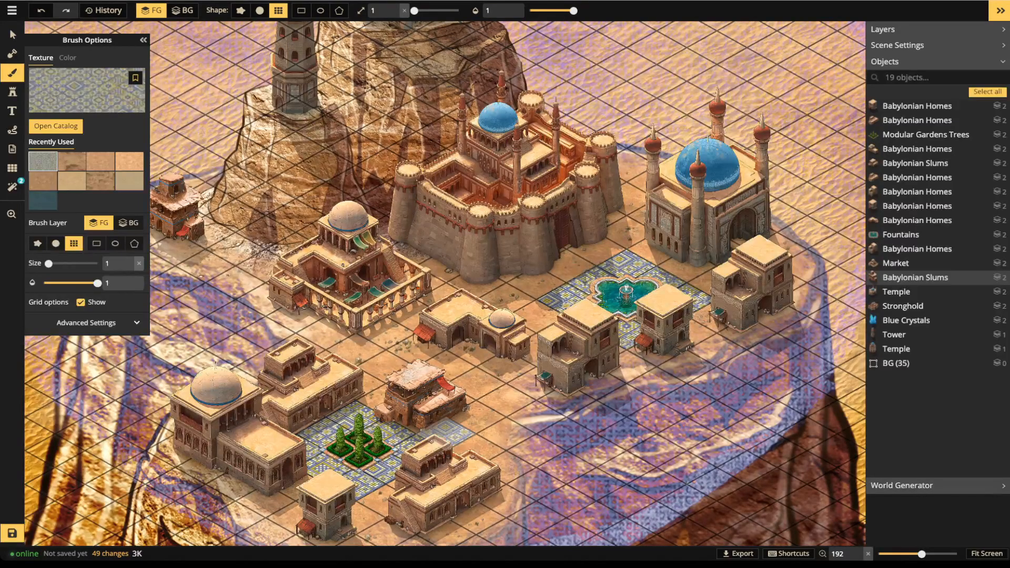
Step: Extend the Decorated Tiles from the garden past the slum house and L-shaped home, and along the front of the domed courtyard building
{"action": "mouse_move", "coordinate": [491, 416]}
{"action": "left_mouse_down"}
{"action": "mouse_move", "coordinate": [492, 374]}
{"action": "mouse_move", "coordinate": [552, 339]}
{"action": "mouse_move", "coordinate": [505, 368]}
{"action": "left_mouse_up"}
{"action": "scroll", "coordinate": [505, 368], "scroll_direction": "down", "scroll_amount": 5}
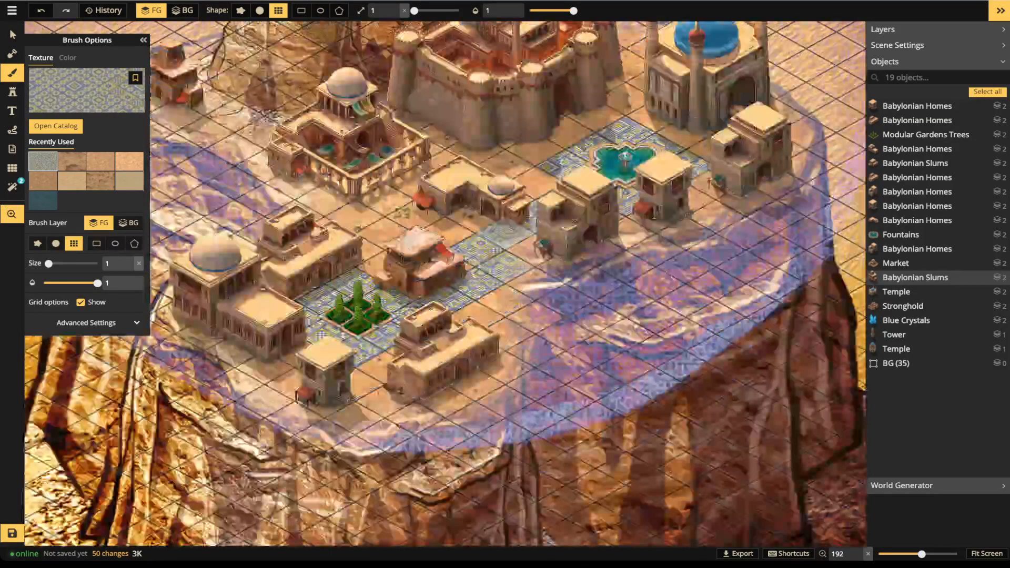
{"action": "left_click", "coordinate": [384, 367]}
{"action": "left_click", "coordinate": [295, 352]}
{"action": "left_click_drag", "start_coordinate": [386, 267], "coordinate": [400, 384]}
{"action": "mouse_move", "coordinate": [459, 283]}
{"action": "left_mouse_down"}
{"action": "mouse_move", "coordinate": [358, 323]}
{"action": "mouse_move", "coordinate": [305, 303]}
{"action": "left_mouse_up"}
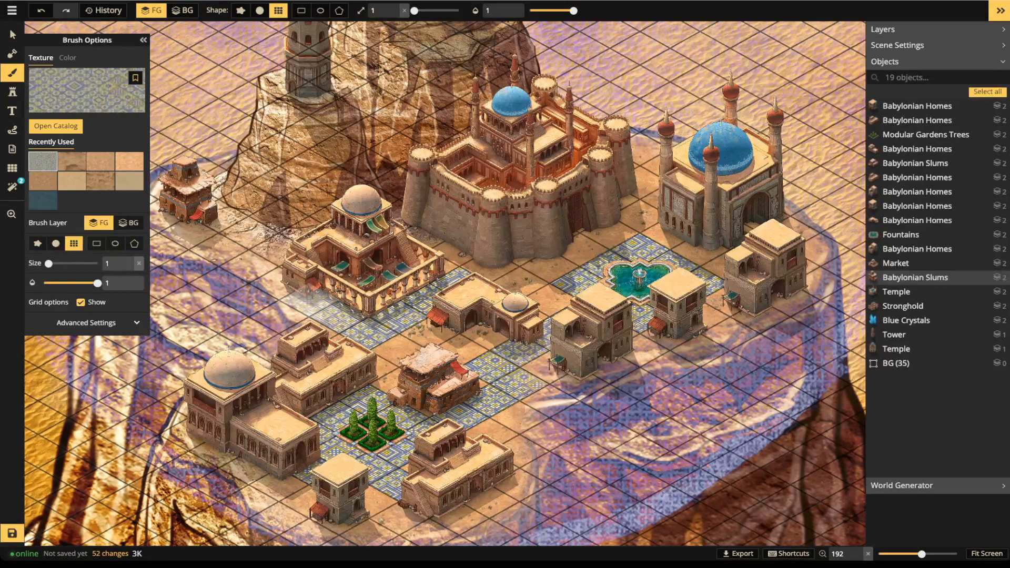
{"action": "left_click_drag", "start_coordinate": [459, 282], "coordinate": [400, 251]}
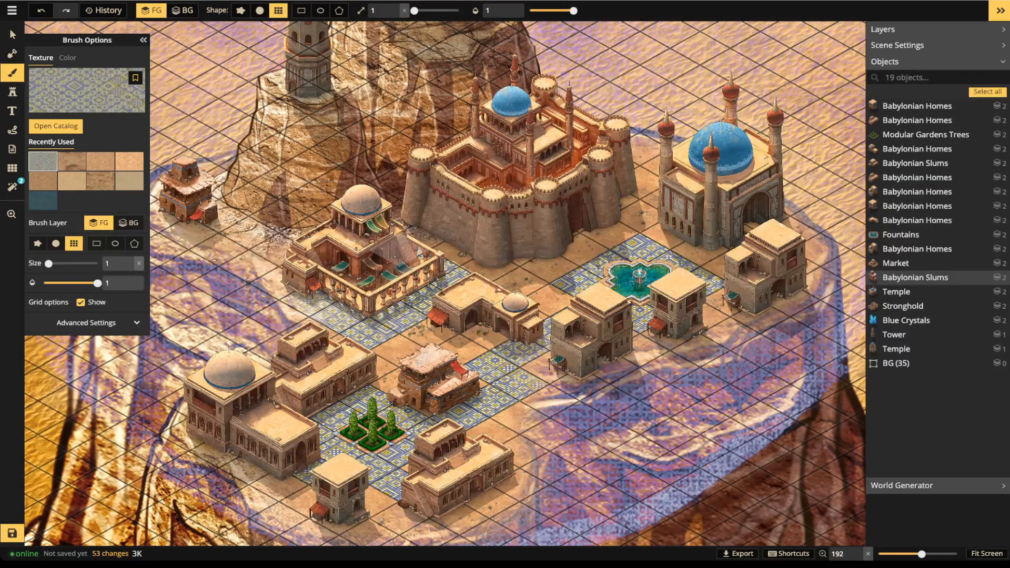
Step: Try a green-patterned Babylonian texture on the grid cell beside the long front home
{"action": "scroll", "coordinate": [321, 205], "scroll_direction": "down", "scroll_amount": 3}
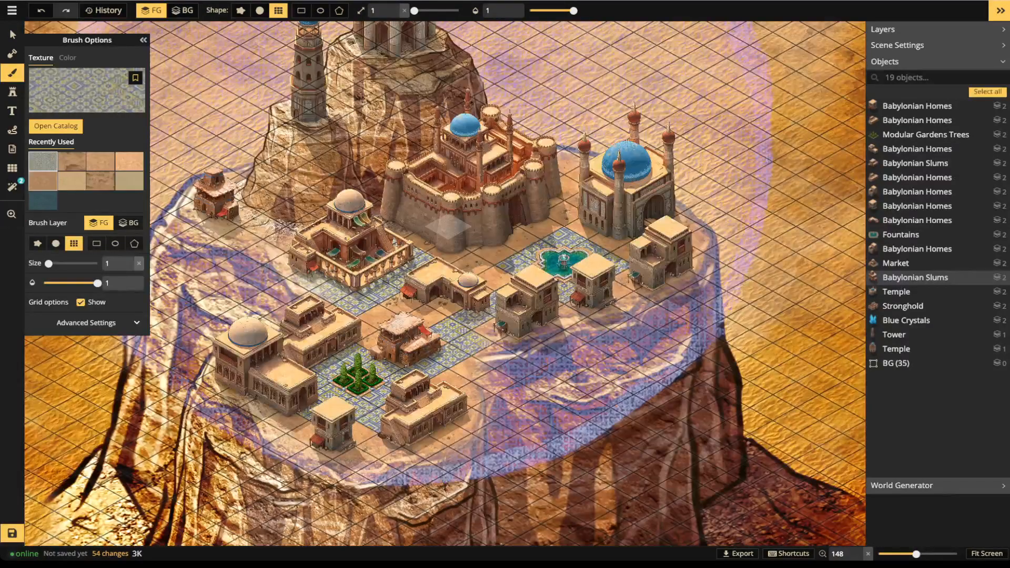
{"action": "left_click", "coordinate": [86, 90]}
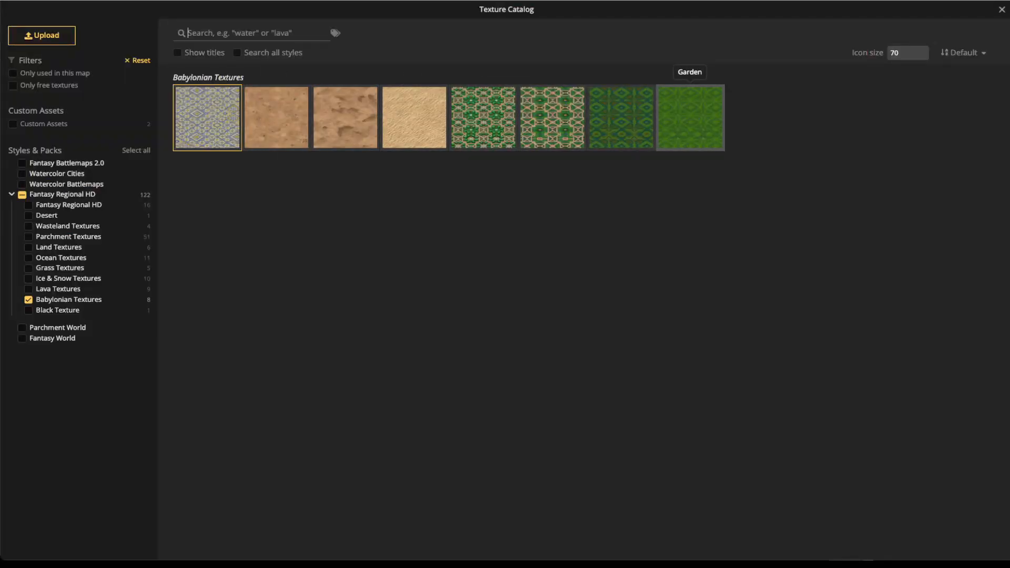
{"action": "left_click", "coordinate": [490, 118]}
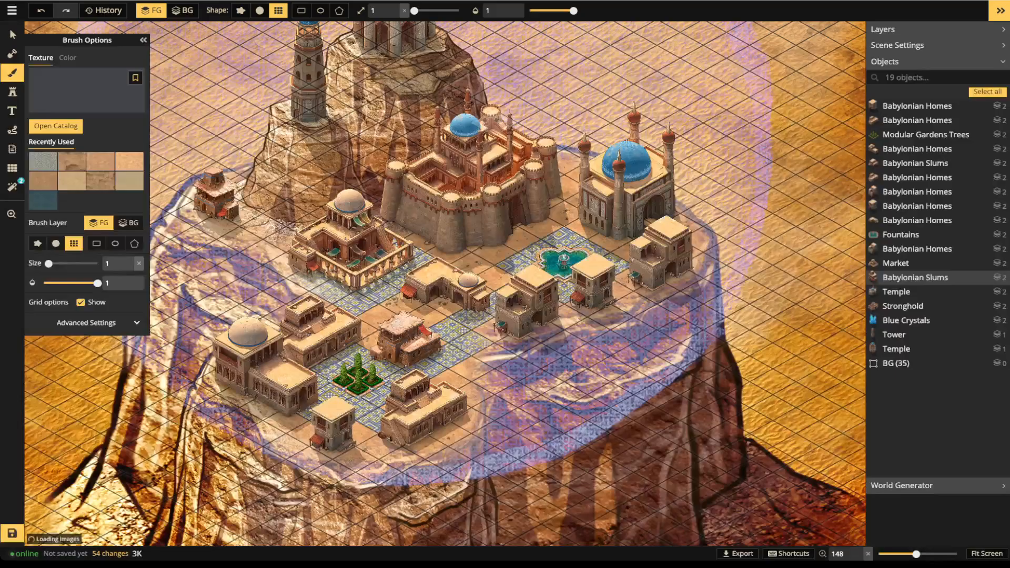
{"action": "scroll", "coordinate": [408, 406], "scroll_direction": "up", "scroll_amount": 1}
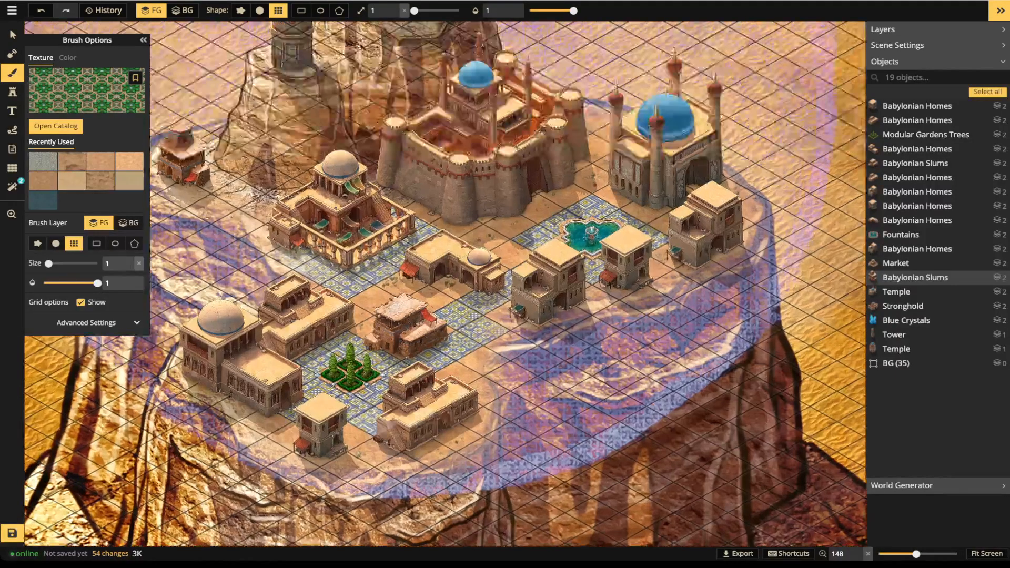
{"action": "scroll", "coordinate": [352, 421], "scroll_direction": "up", "scroll_amount": 2}
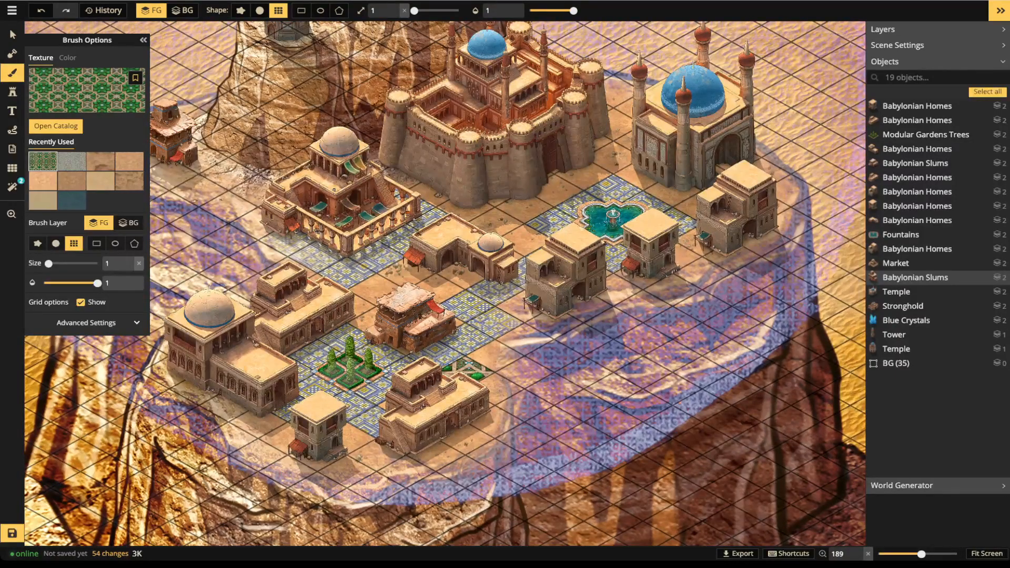
Step: Paint the Garden texture on grid cells beside the long front home, behind the slum house, before the stronghold and beside the blue-domed temple
{"action": "left_click", "coordinate": [86, 90]}
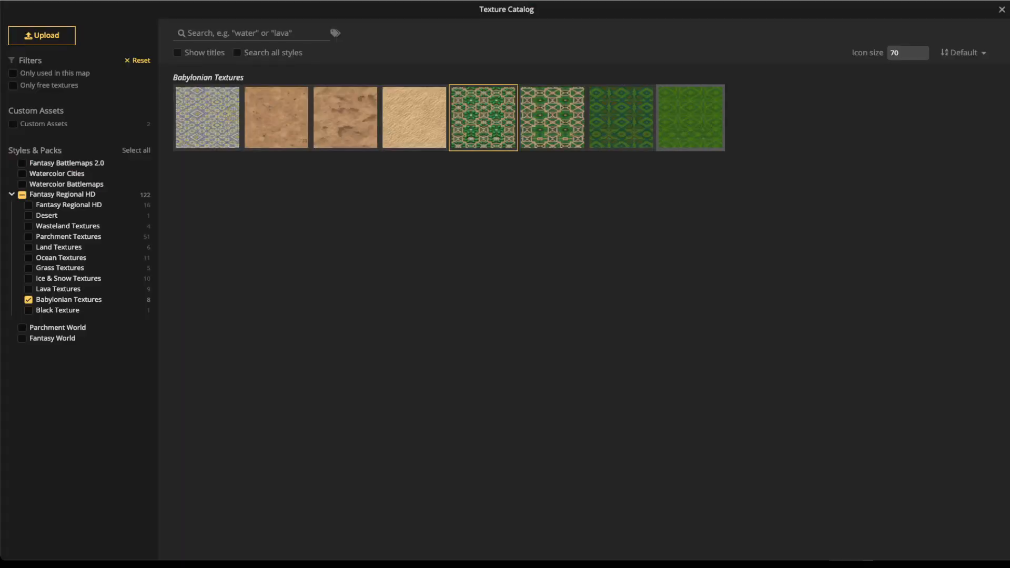
{"action": "left_click", "coordinate": [690, 117]}
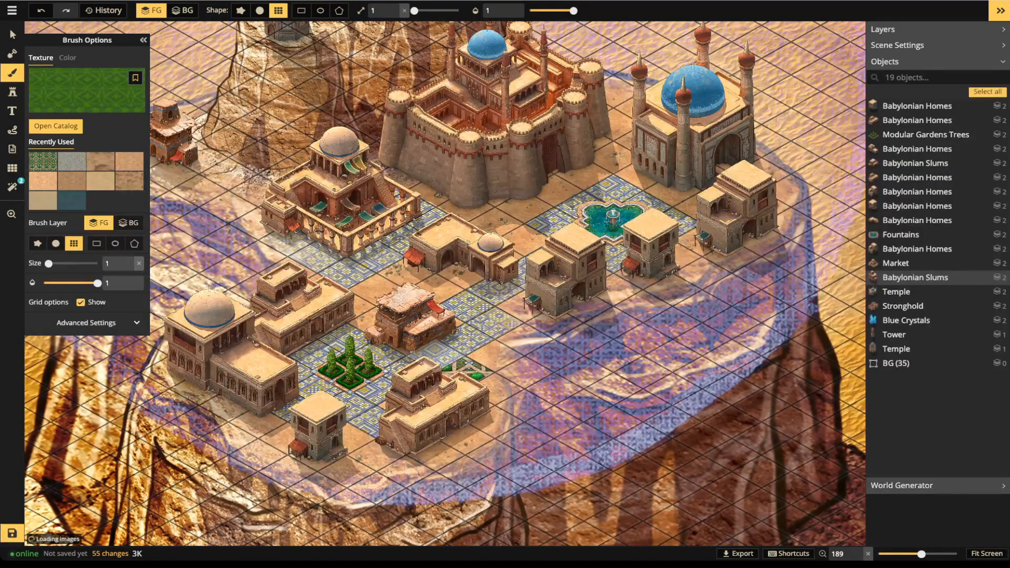
{"action": "left_click", "coordinate": [468, 368]}
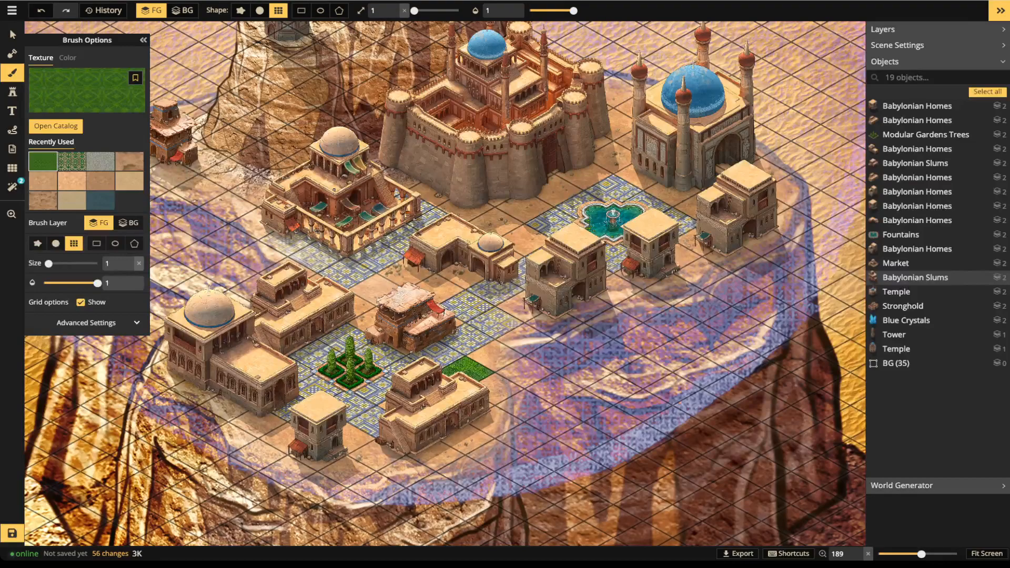
{"action": "left_click", "coordinate": [497, 222]}
{"action": "left_click", "coordinate": [526, 240]}
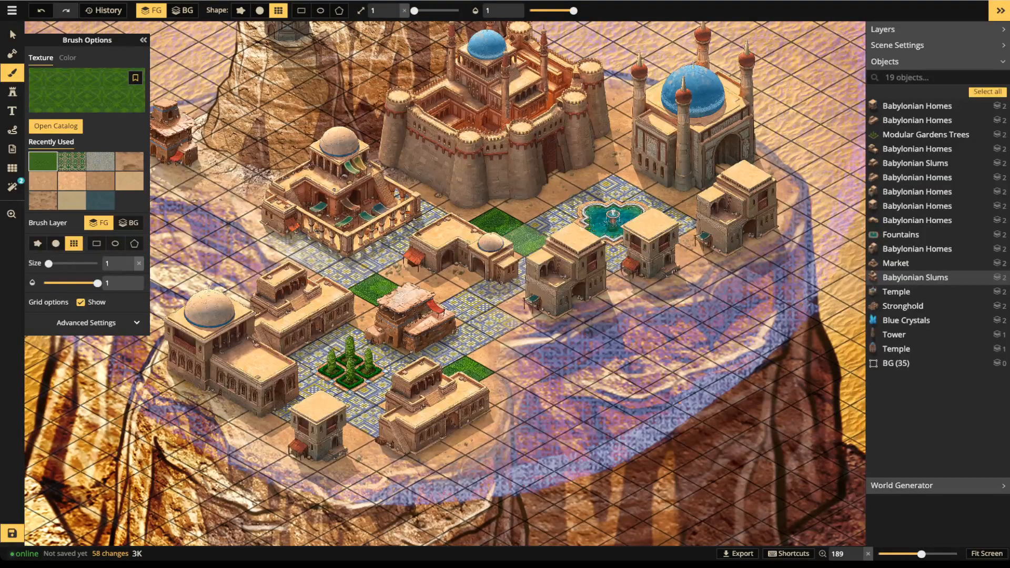
{"action": "left_click", "coordinate": [613, 158]}
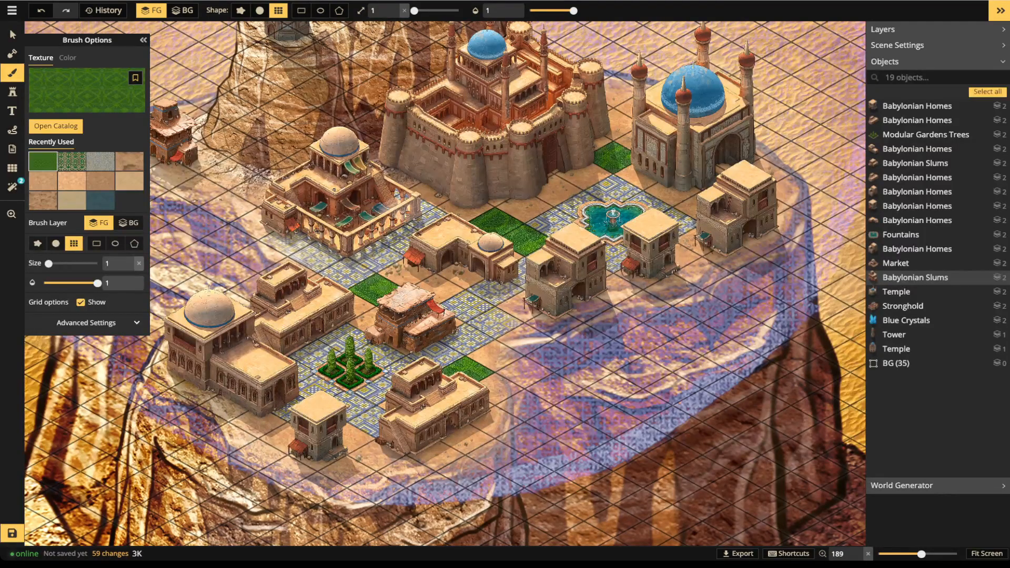
Step: Fill more grid cells with the Garden texture around the small front home, beside the long home and at the stronghold's front
{"action": "left_click", "coordinate": [259, 423]}
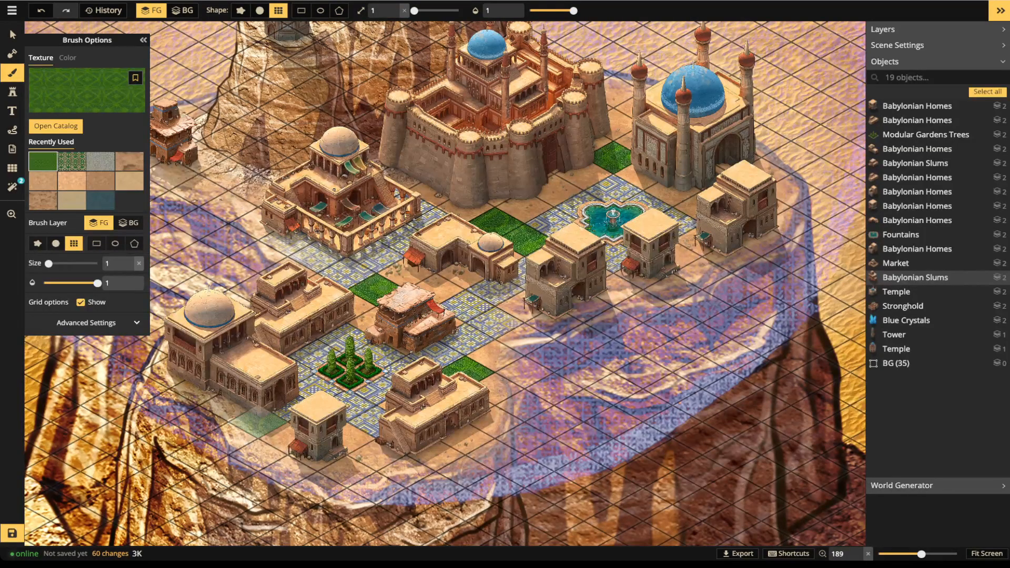
{"action": "left_click", "coordinate": [287, 439]}
{"action": "left_click", "coordinate": [349, 438]}
{"action": "left_click", "coordinate": [404, 403]}
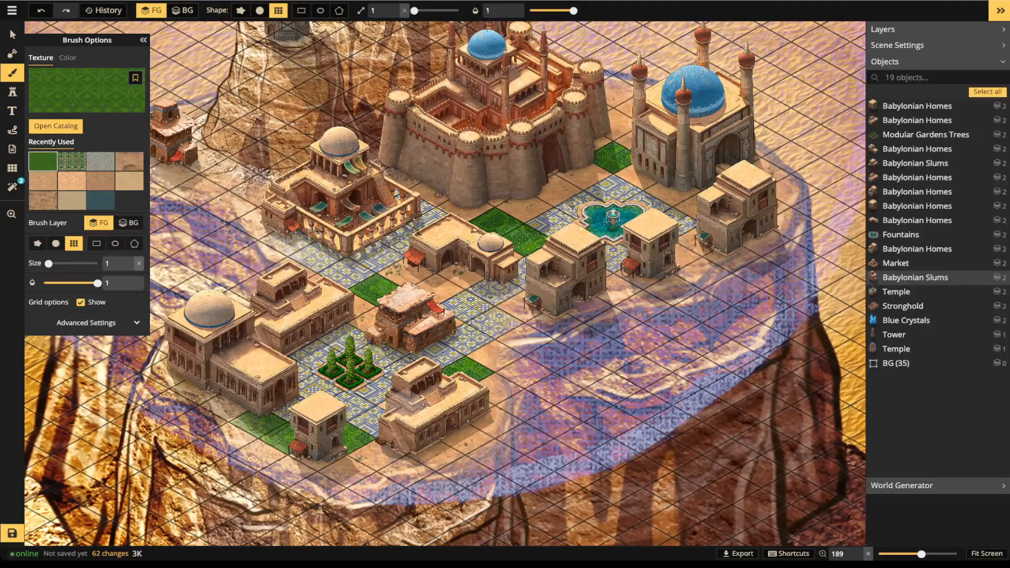
{"action": "left_click", "coordinate": [555, 191]}
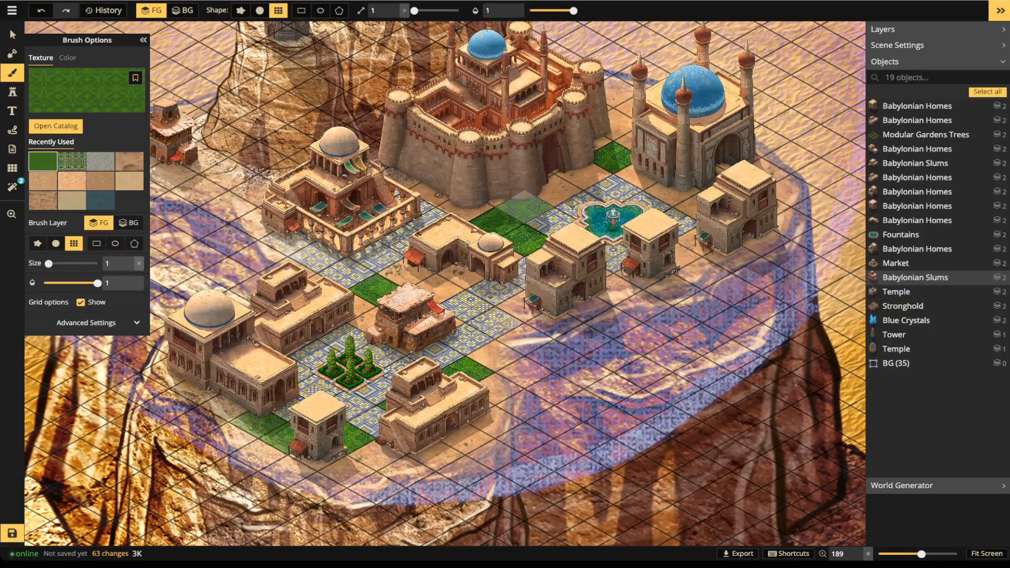
Step: Hide the isometric grid on the map
{"action": "scroll", "coordinate": [326, 131], "scroll_direction": "down", "scroll_amount": 4}
{"action": "left_click_drag", "start_coordinate": [261, 138], "coordinate": [374, 220]}
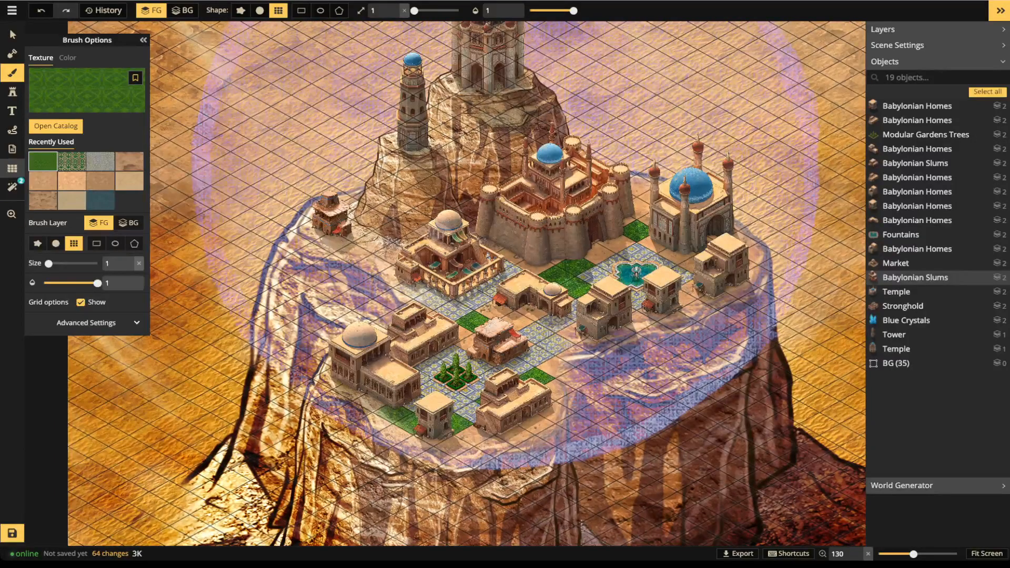
{"action": "left_click", "coordinate": [12, 168]}
{"action": "key", "text": "g"}
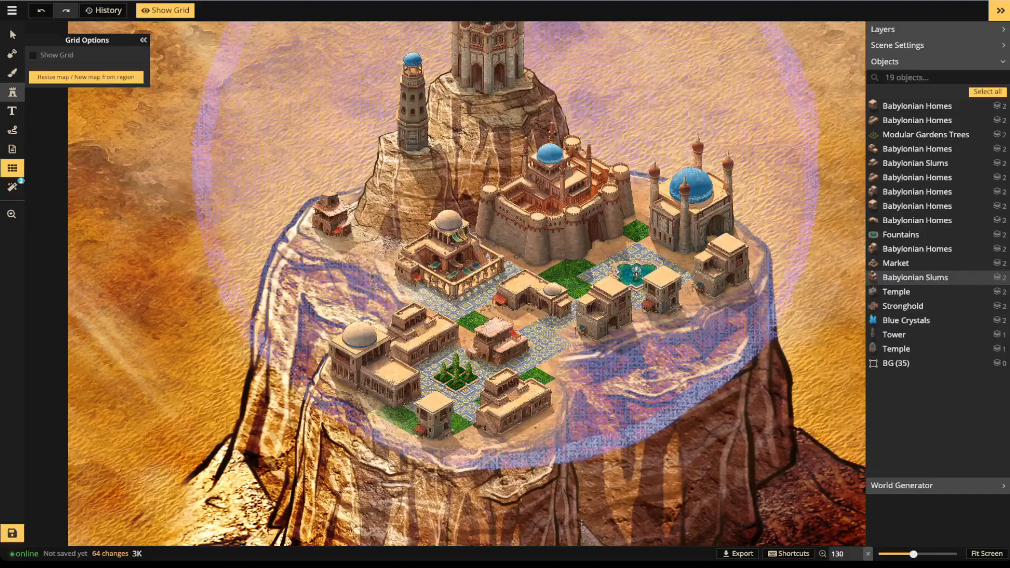
Step: Choose the Unpotted Stylized Topiary, variant 3, from the Babylonian stamps for placing at size 100
{"action": "left_click", "coordinate": [12, 92]}
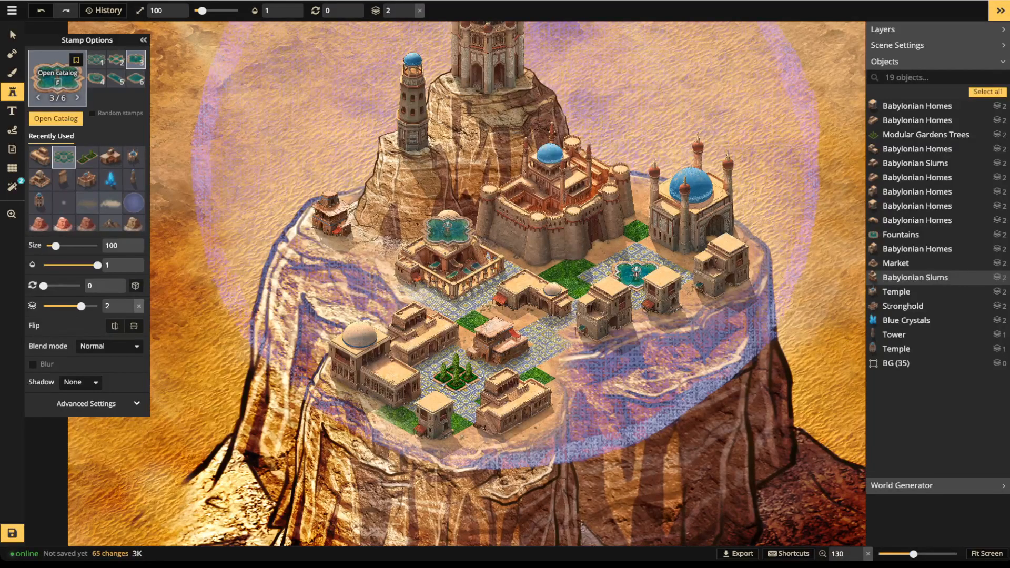
{"action": "key", "text": "f"}
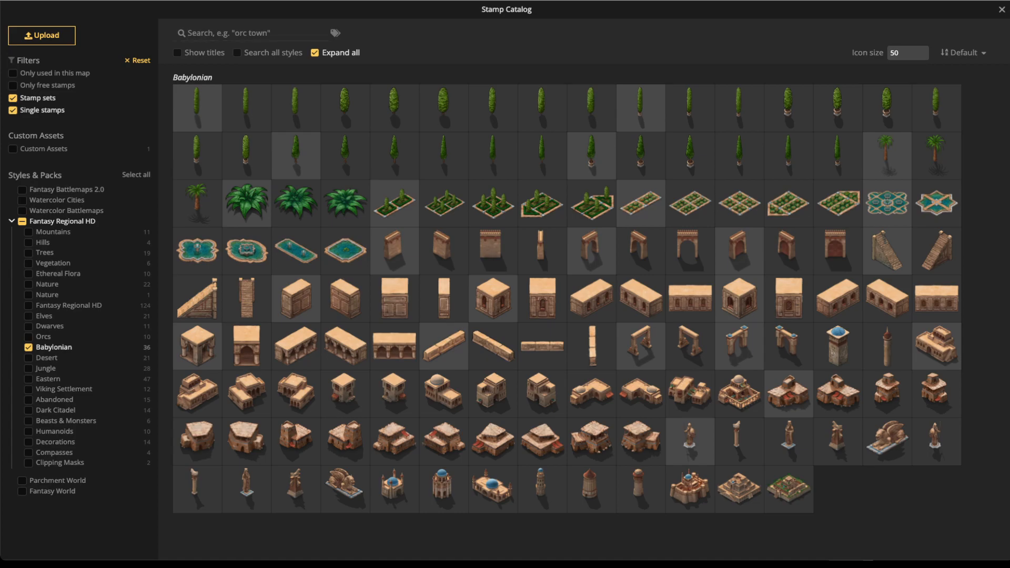
{"action": "left_click", "coordinate": [296, 108]}
Step: Place three variant 3 topiaries on the grass behind the slum house and in front of the stronghold
{"action": "scroll", "coordinate": [473, 308], "scroll_direction": "up", "scroll_amount": 5}
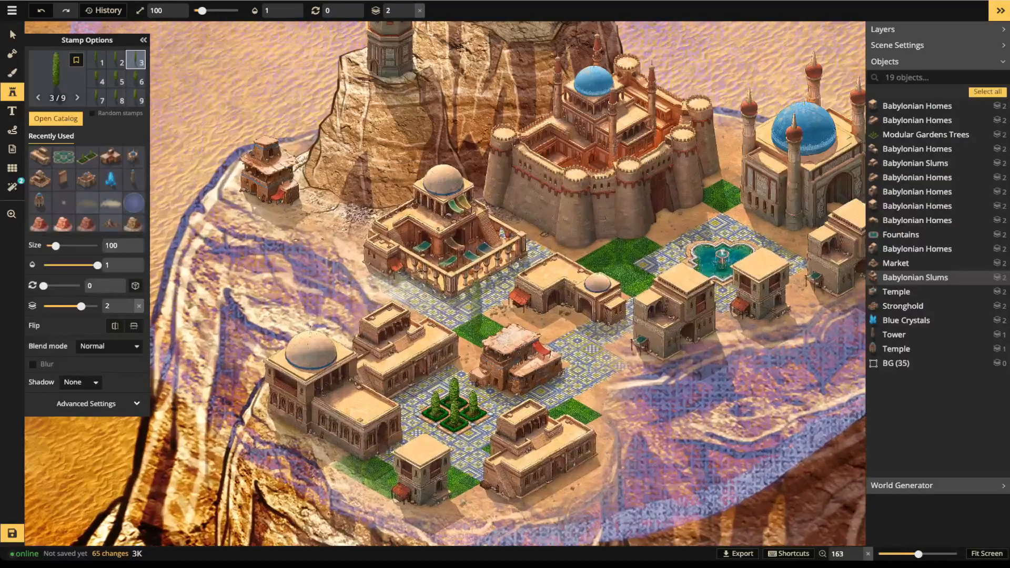
{"action": "scroll", "coordinate": [476, 303], "scroll_direction": "up", "scroll_amount": 3}
{"action": "left_click", "coordinate": [483, 295]}
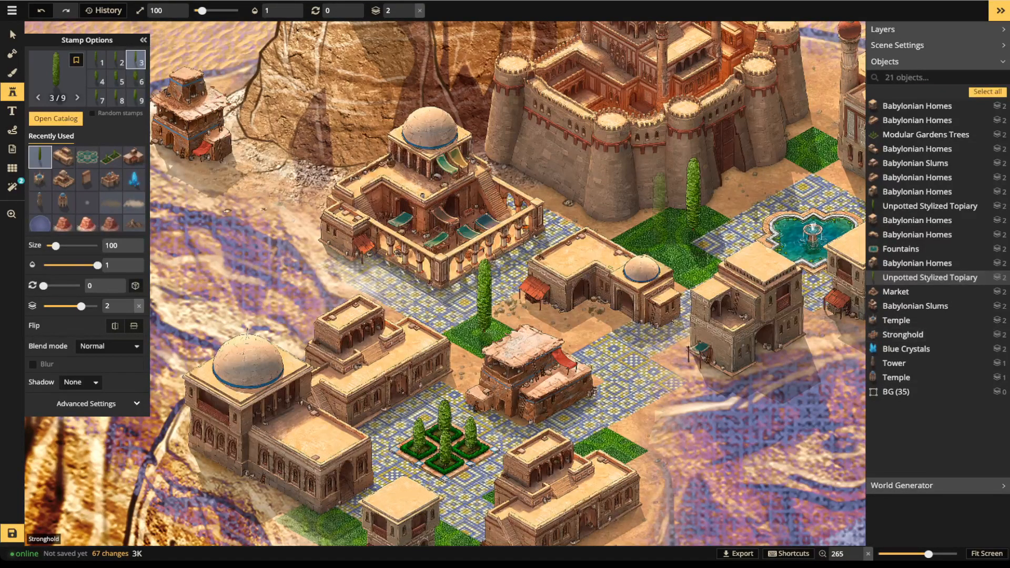
{"action": "left_click", "coordinate": [656, 231]}
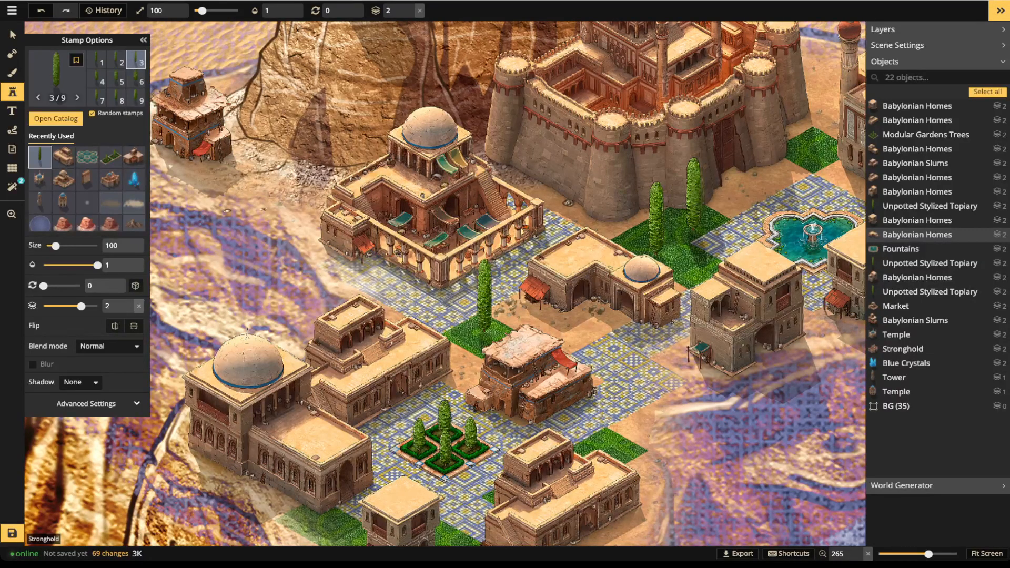
Step: Enable random stamps for the topiary set and delete the three identical topiaries from the grass patches
{"action": "left_click", "coordinate": [92, 113]}
{"action": "left_click", "coordinate": [13, 35]}
{"action": "key", "text": "Delete"}
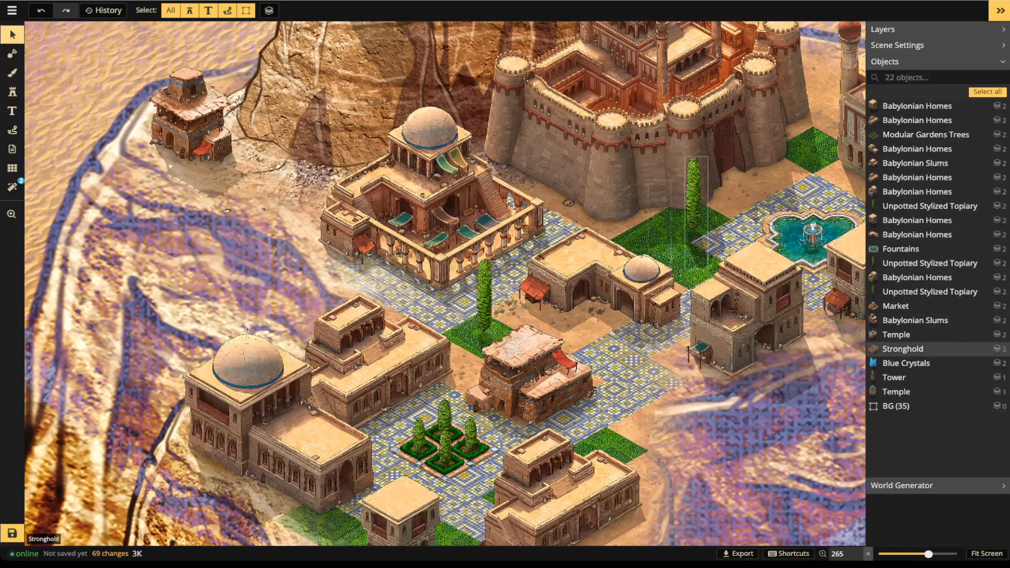
{"action": "left_click", "coordinate": [693, 199]}
{"action": "key", "text": "Delete"}
{"action": "left_click", "coordinate": [484, 295]}
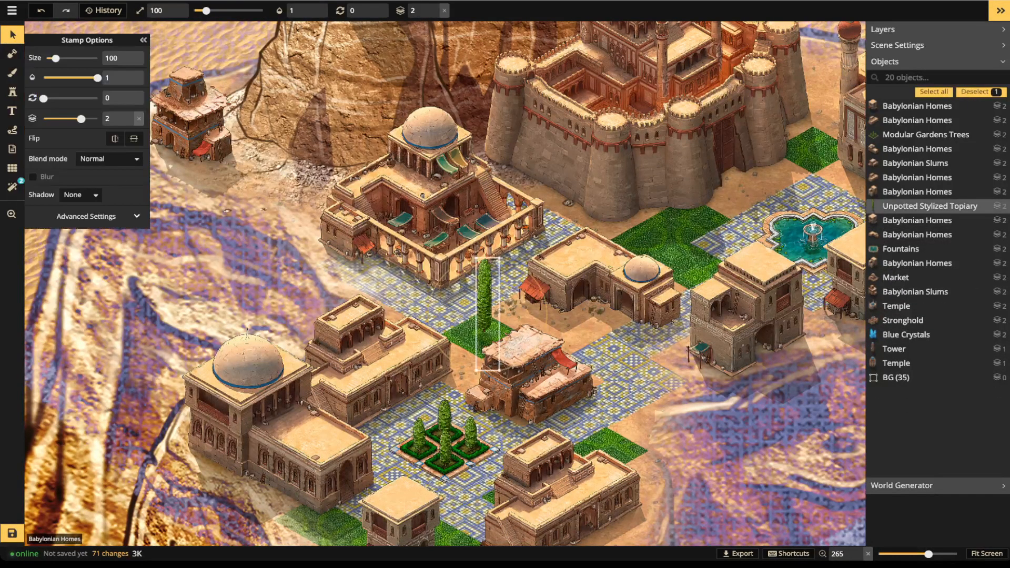
{"action": "key", "text": "Delete"}
Step: Place randomly varied Unpotted Stylized Topiary stamps at size 100 behind the slum house and on the grass before the stronghold
{"action": "left_click", "coordinate": [13, 92]}
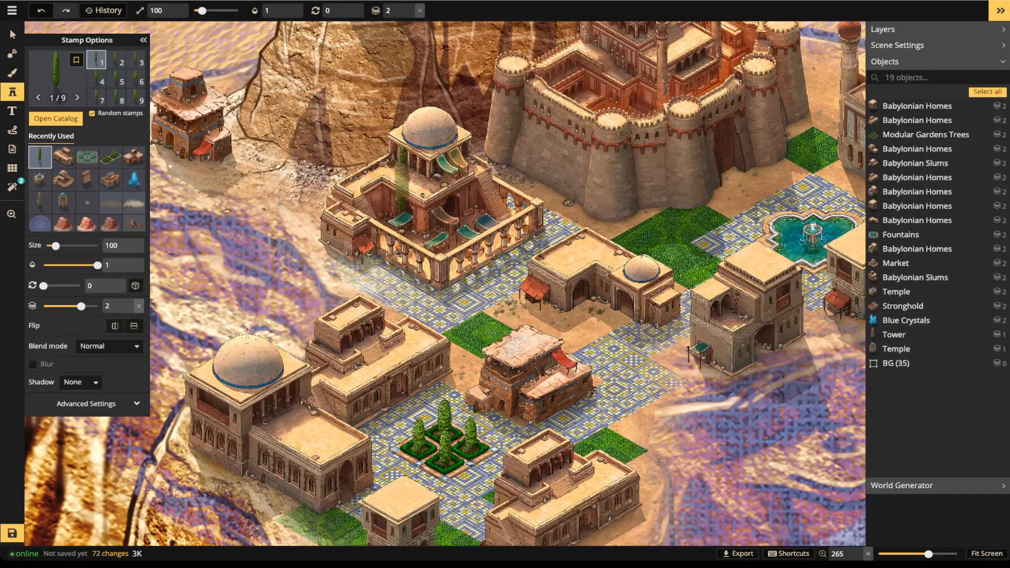
{"action": "left_click", "coordinate": [480, 297]}
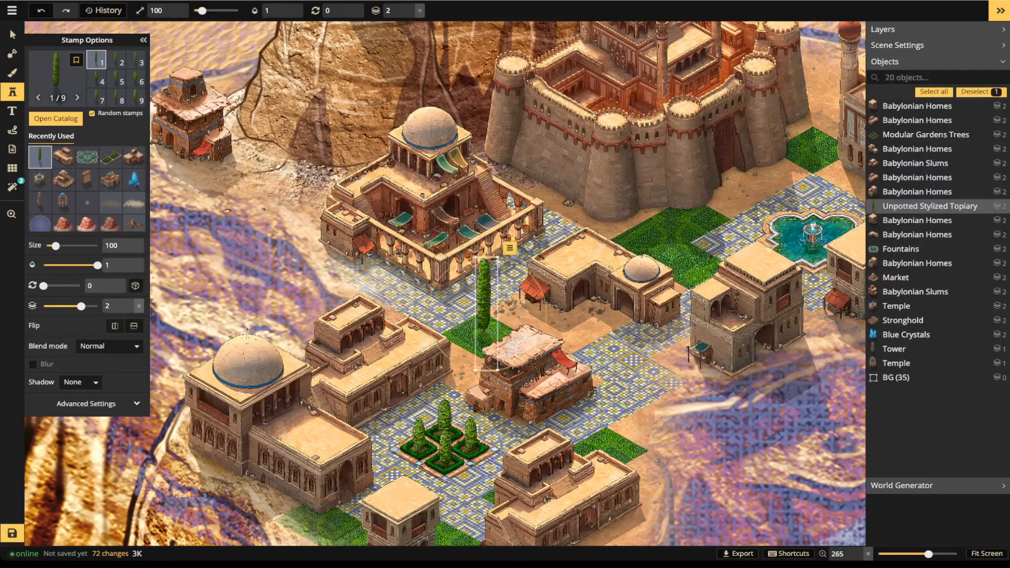
{"action": "left_click", "coordinate": [694, 211]}
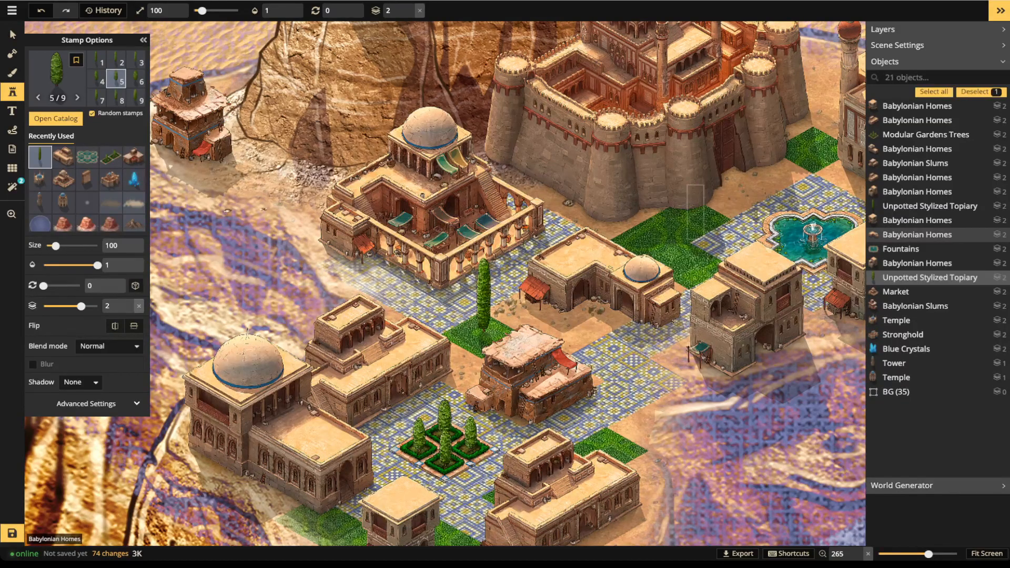
{"action": "left_click", "coordinate": [654, 233]}
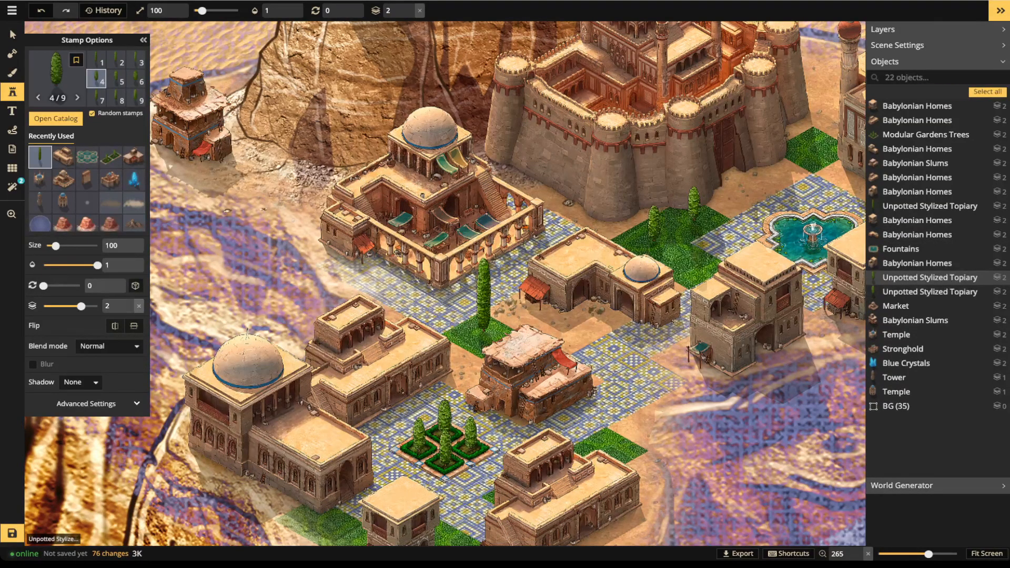
{"action": "left_click", "coordinate": [692, 241]}
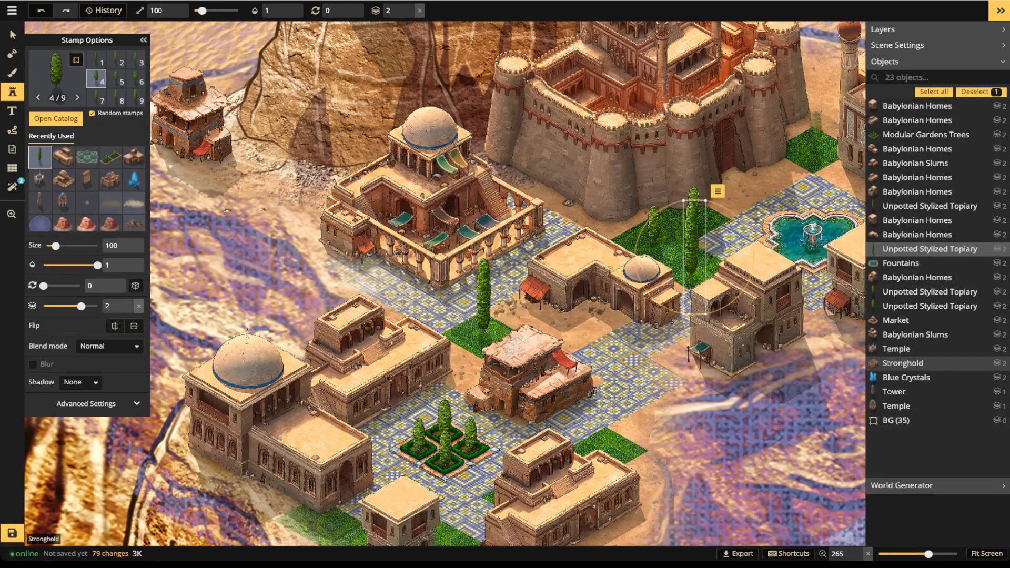
Step: Add one random topiary on the grass between stronghold and temple and another on the grass beside the long front home
{"action": "left_click", "coordinate": [816, 134]}
{"action": "left_click_drag", "start_coordinate": [652, 342], "coordinate": [650, 254]}
{"action": "left_click", "coordinate": [607, 329]}
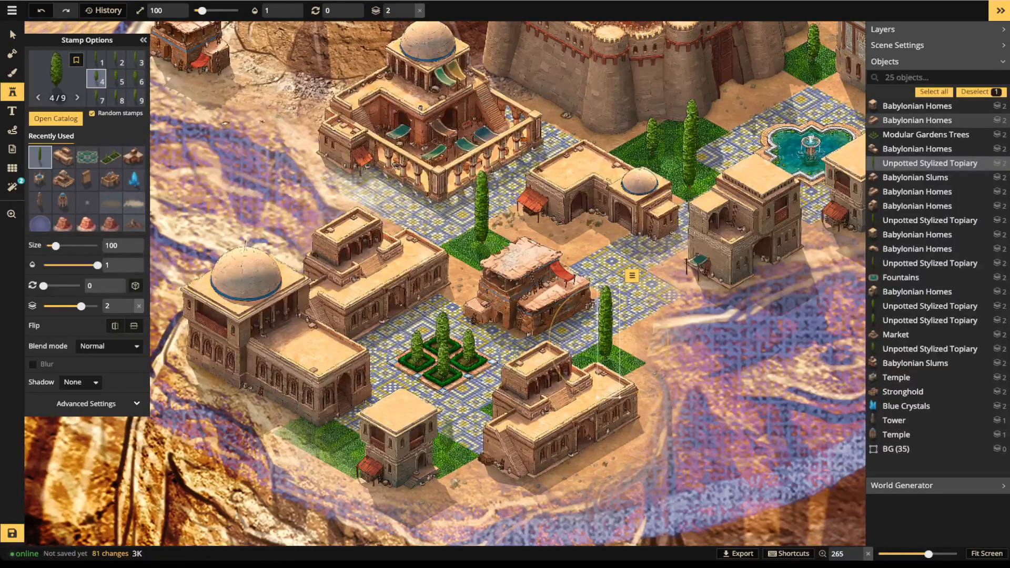
Step: Place random Unpotted Stylized Topiary stamps on the two grass patches flanking the small front home
{"action": "left_click", "coordinate": [446, 445]}
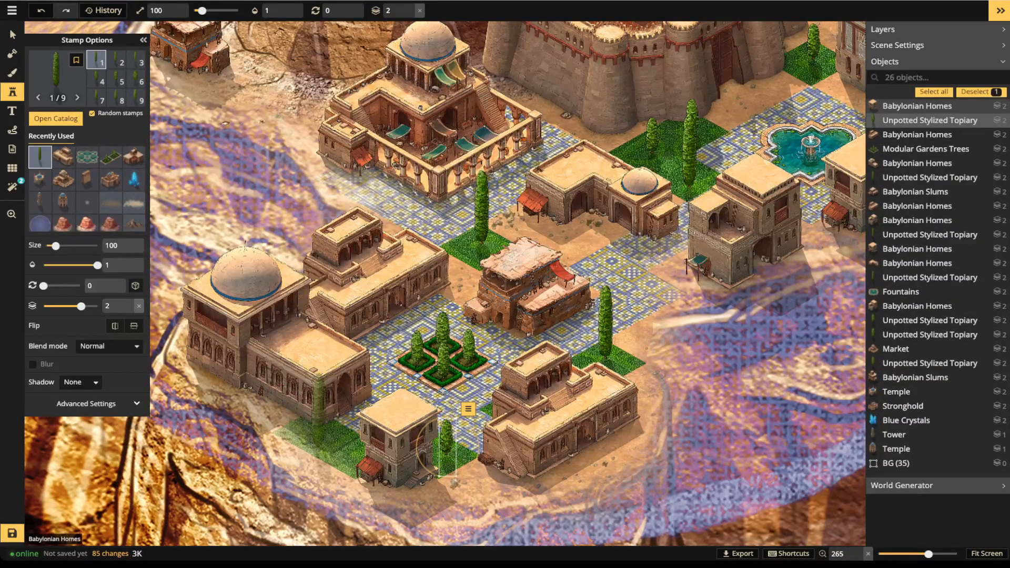
{"action": "left_click", "coordinate": [321, 415]}
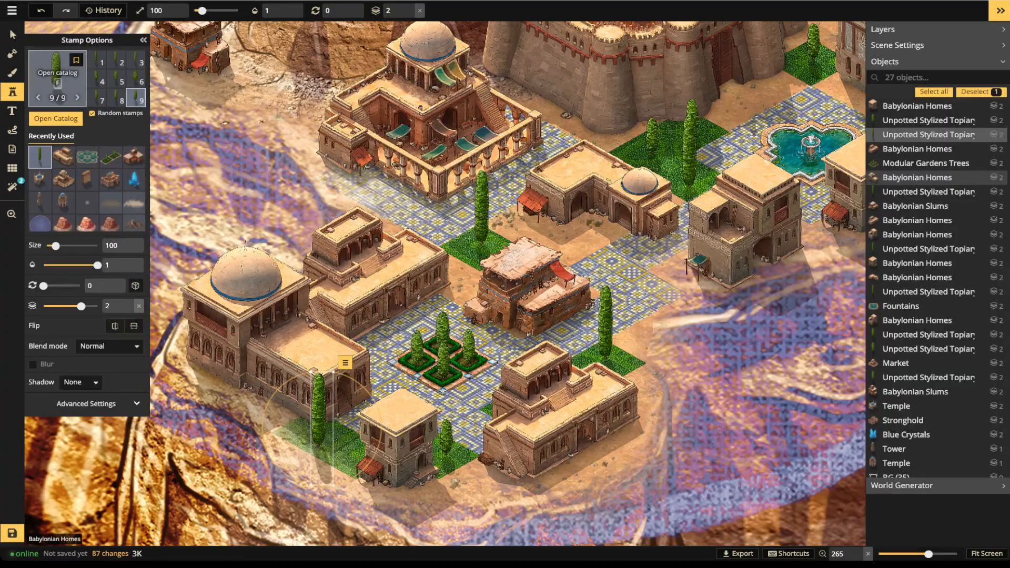
Step: Switch the stamp to the Potted Stylized Topiary set from the Babylonian pack and pick variant 5 of 9
{"action": "key", "text": "f"}
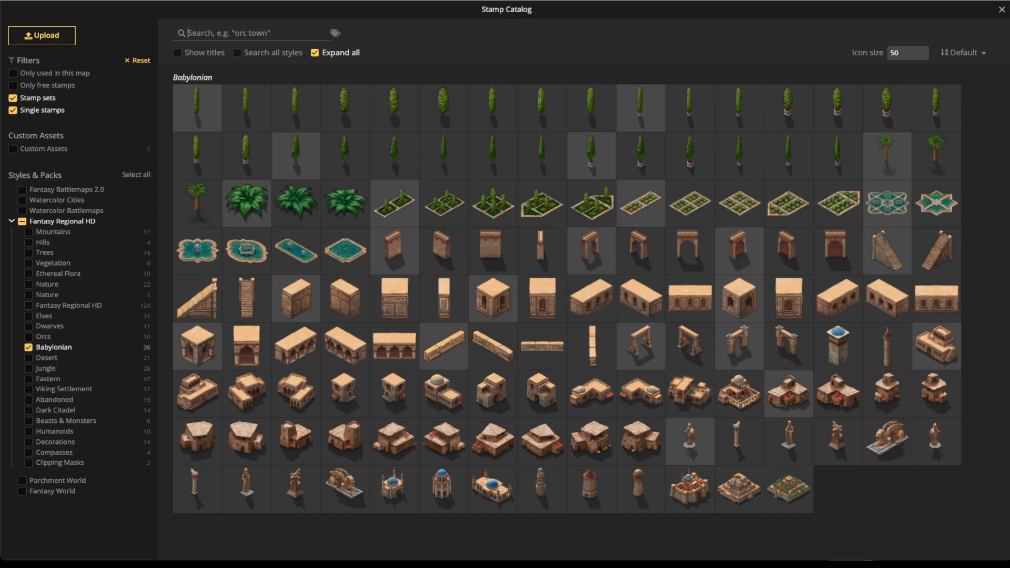
{"action": "left_click", "coordinate": [788, 108]}
{"action": "scroll", "coordinate": [445, 317], "scroll_direction": "up", "scroll_amount": 3}
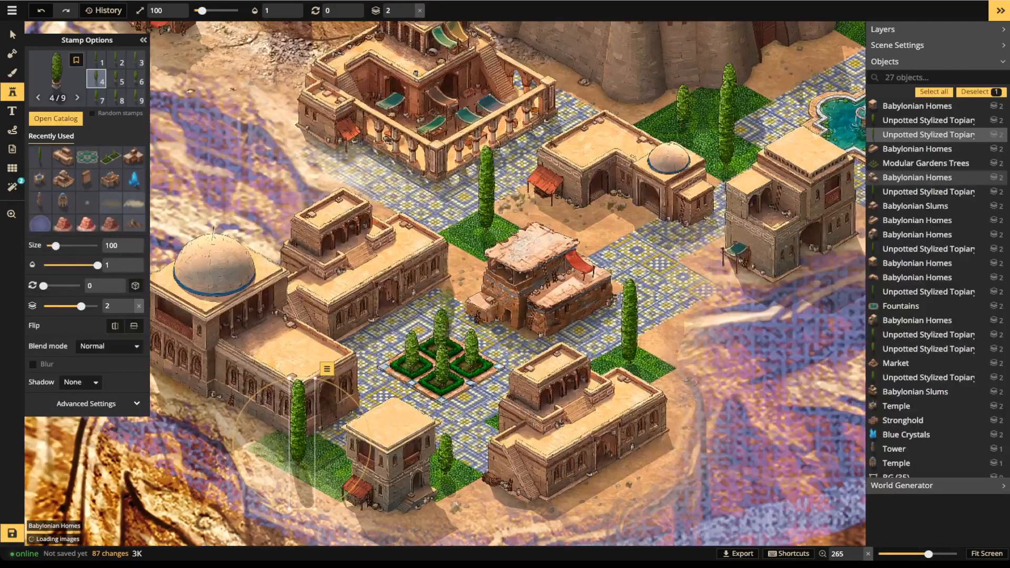
{"action": "left_click_drag", "start_coordinate": [440, 272], "coordinate": [411, 277]}
{"action": "left_click", "coordinate": [446, 215]}
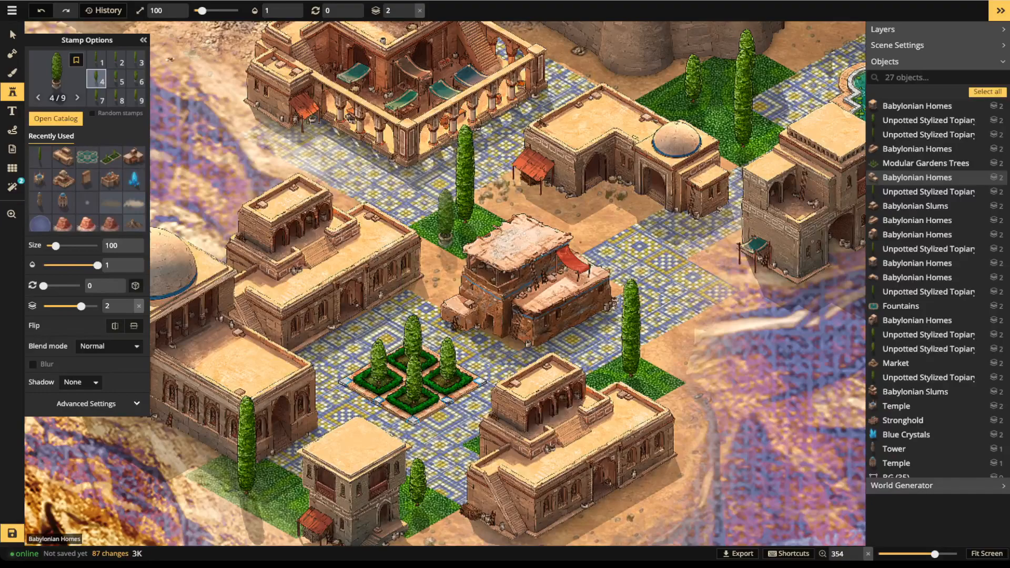
{"action": "key", "text": "Left"}
{"action": "key", "text": "Left"}
{"action": "key", "text": "Left"}
{"action": "key", "text": "Left"}
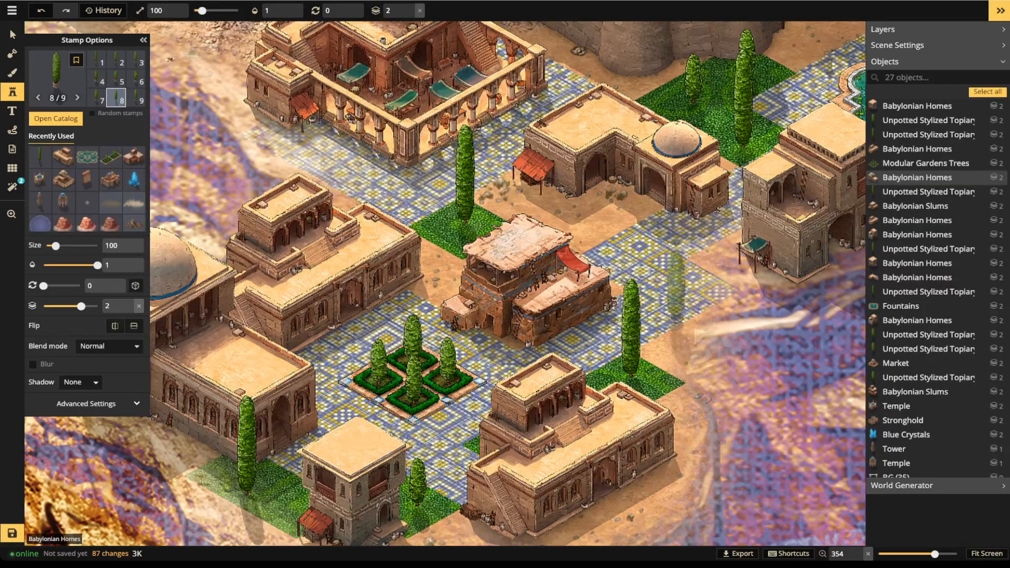
{"action": "key", "text": "Left"}
{"action": "key", "text": "Right"}
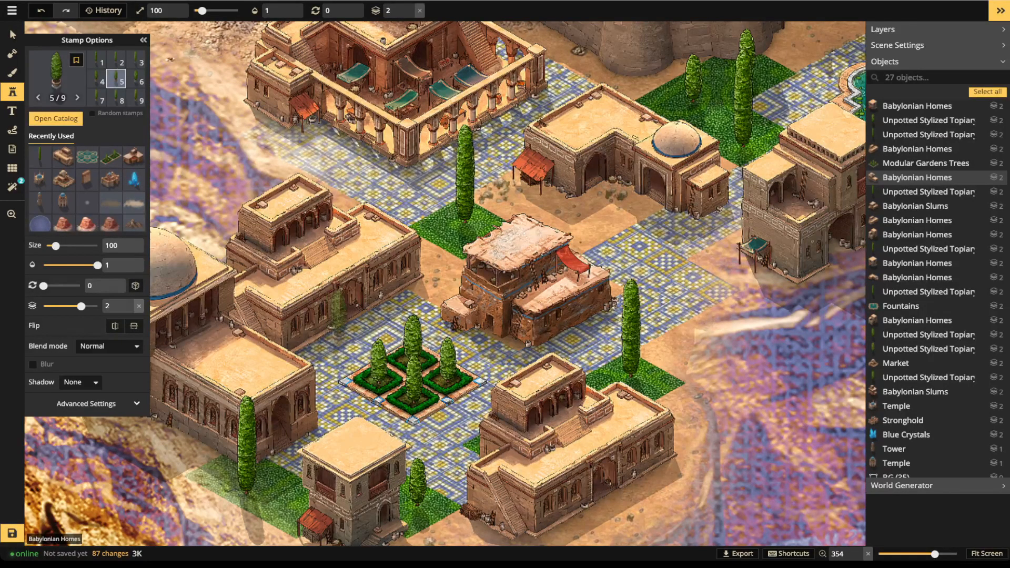
Step: Place two potted topiaries before the long home by the garden, one at the market's front corner and one between market and stronghold
{"action": "left_click", "coordinate": [340, 315]}
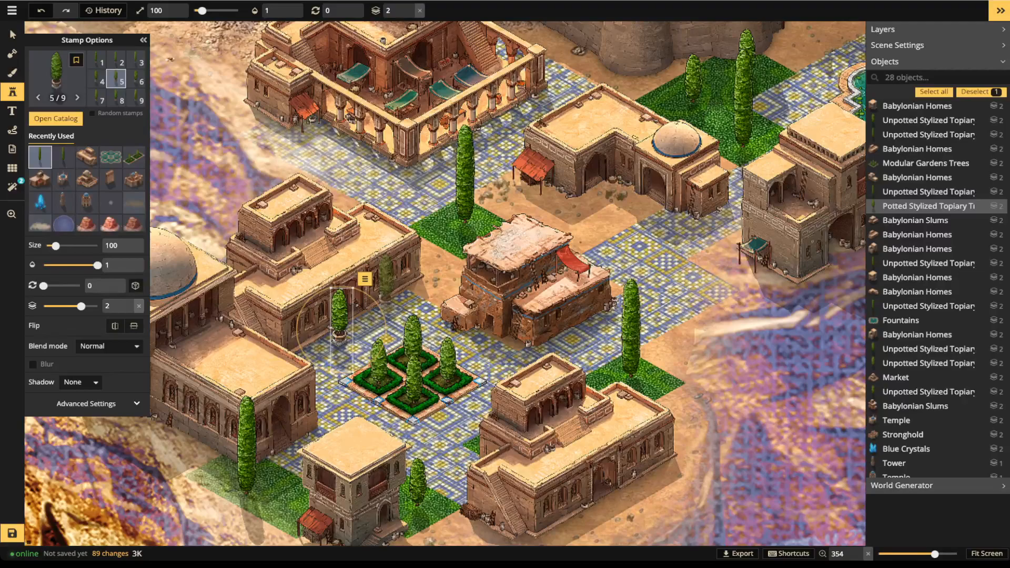
{"action": "left_click", "coordinate": [339, 316]}
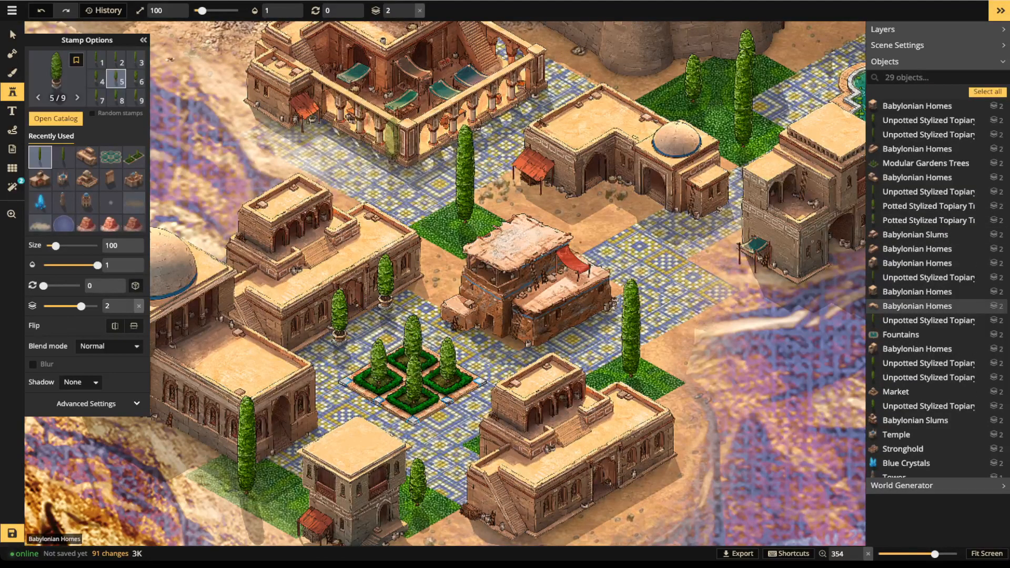
{"action": "left_click", "coordinate": [406, 166]}
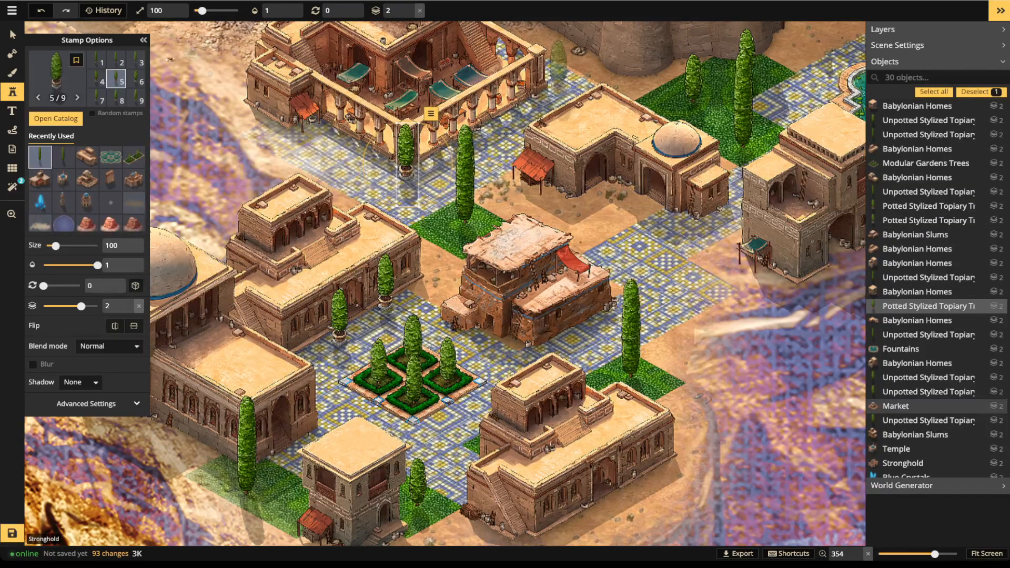
{"action": "left_click", "coordinate": [558, 63]}
Step: Line the fountain plaza's temple-side edge with a row of five potted topiaries at size 100
{"action": "left_click_drag", "start_coordinate": [700, 263], "coordinate": [456, 211]}
{"action": "left_click_drag", "start_coordinate": [407, 242], "coordinate": [384, 337]}
{"action": "left_click_drag", "start_coordinate": [547, 143], "coordinate": [403, 274]}
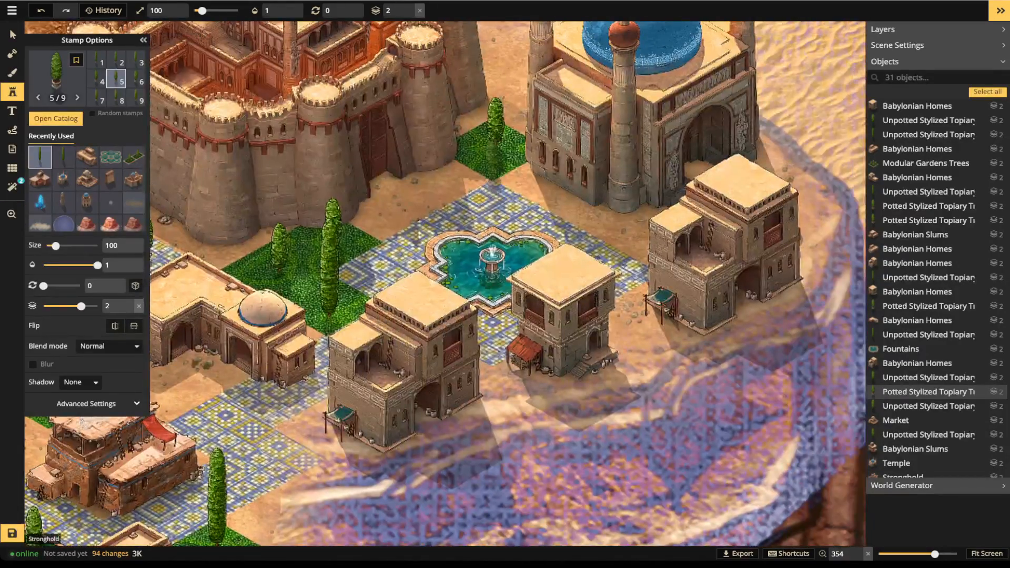
{"action": "left_click", "coordinate": [495, 169]}
{"action": "left_click", "coordinate": [529, 190]}
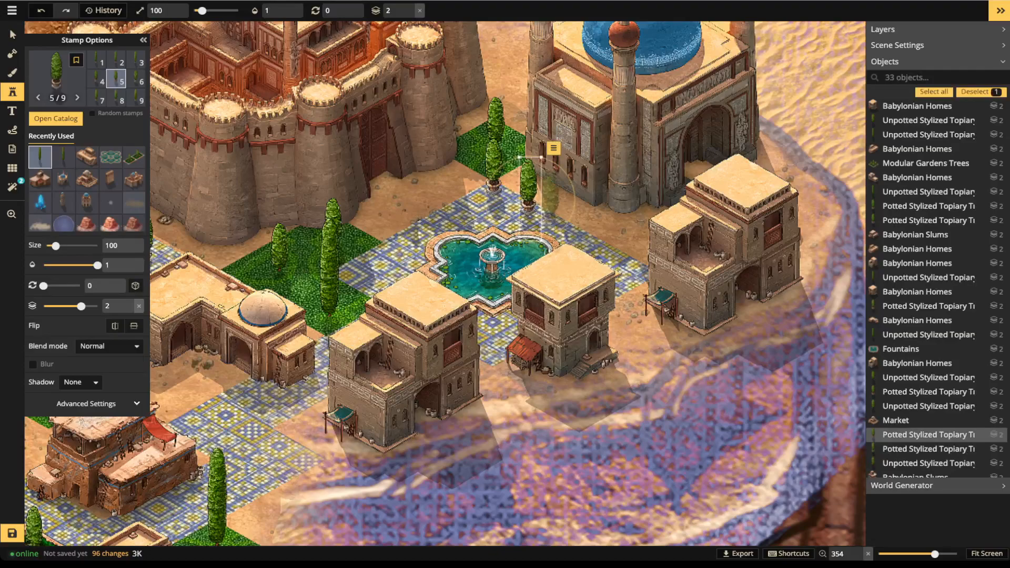
{"action": "left_click", "coordinate": [563, 203]}
{"action": "left_click", "coordinate": [593, 219]}
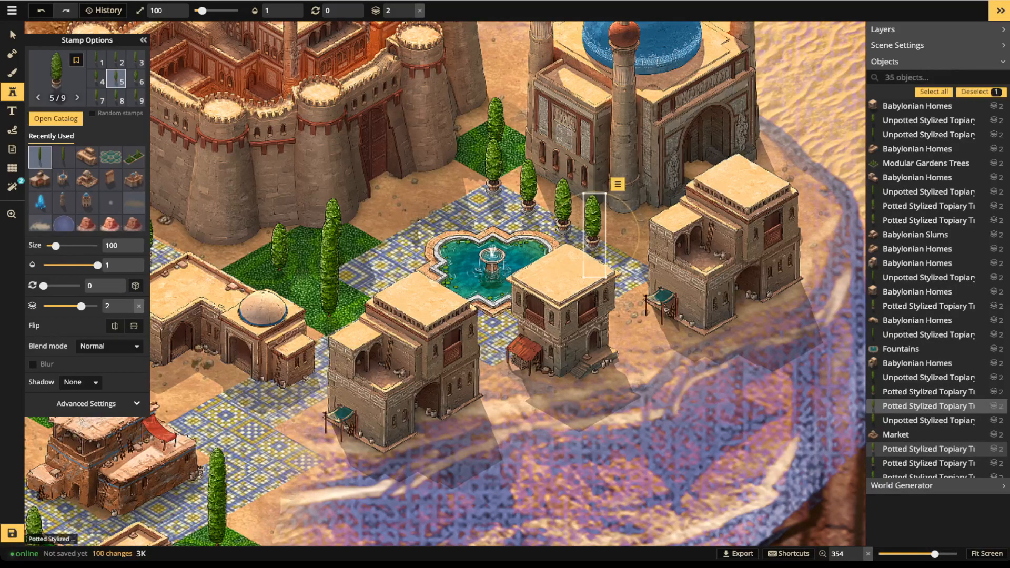
{"action": "left_click", "coordinate": [640, 246]}
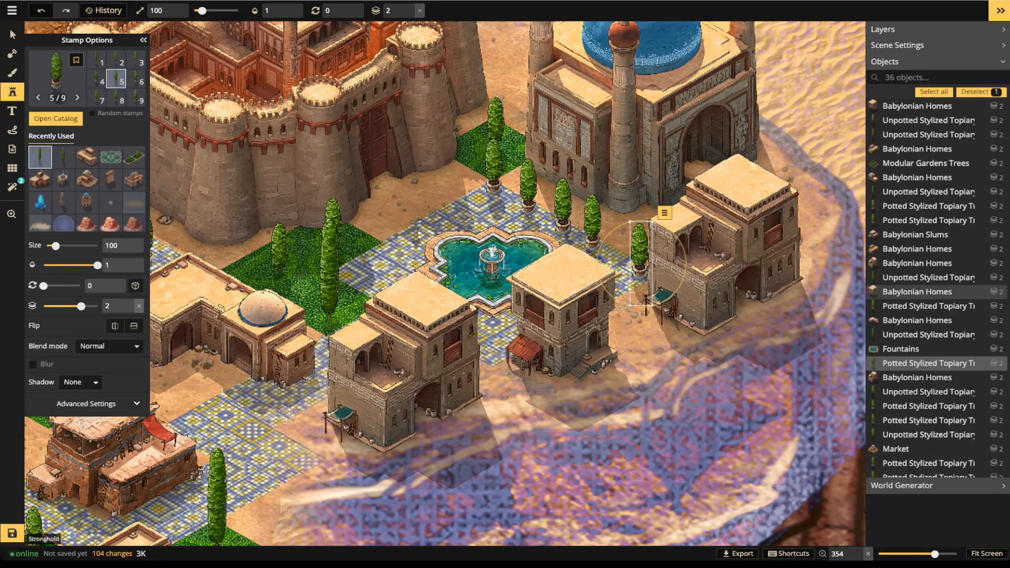
Step: Shift the fourth potted topiary in the temple-side row slightly to even out the row's spacing
{"action": "left_click", "coordinate": [12, 35]}
{"action": "left_click_drag", "start_coordinate": [593, 221], "coordinate": [603, 226]}
{"action": "left_click", "coordinate": [494, 170]}
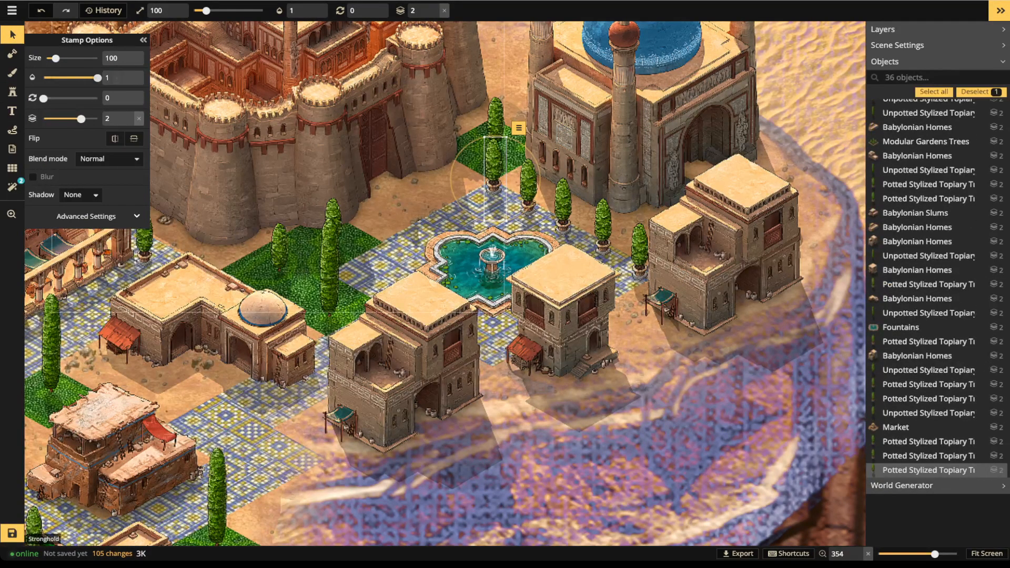
Step: Place three potted topiaries between the fountain and the stronghold grass, and one between the two tall homes before the fountain
{"action": "left_click", "coordinate": [13, 92]}
{"action": "left_click", "coordinate": [350, 258]}
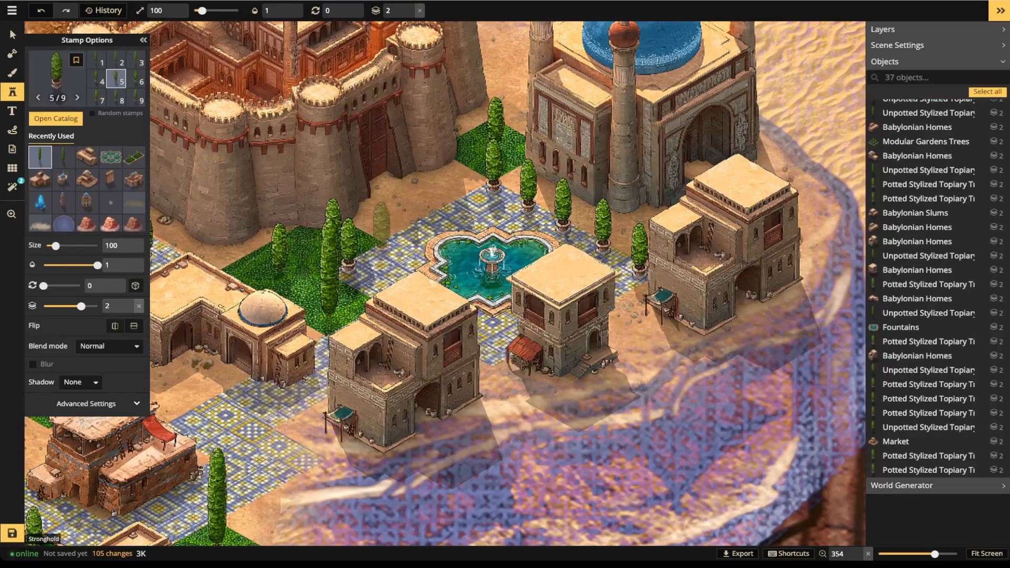
{"action": "left_click", "coordinate": [382, 243]}
{"action": "left_click", "coordinate": [373, 279]}
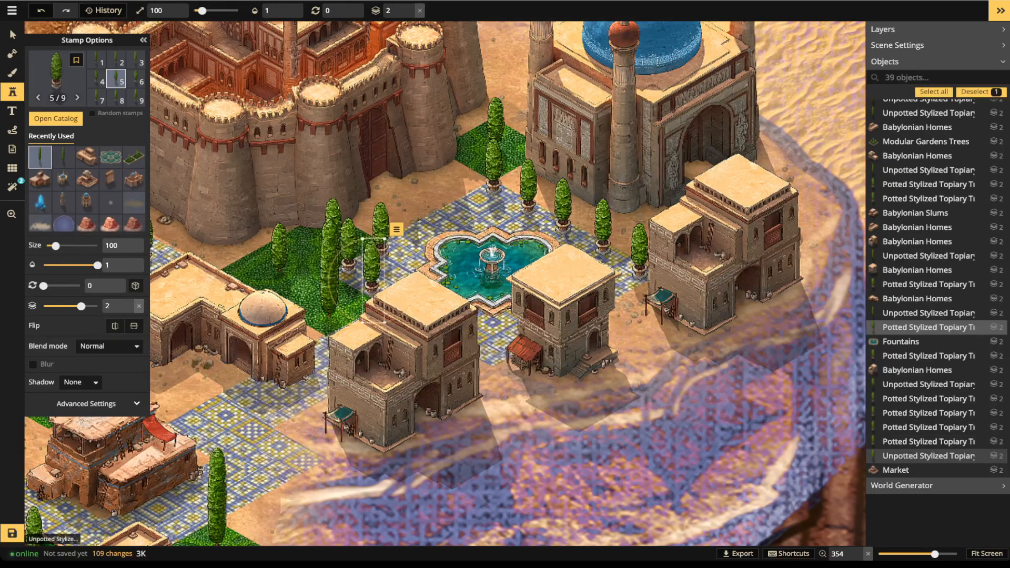
{"action": "left_click", "coordinate": [494, 348]}
Step: Paint the decorated tile texture over the sand around the long front home and beside the domed home, using the size 1 grid brush
{"action": "scroll", "coordinate": [388, 274], "scroll_direction": "down", "scroll_amount": 5}
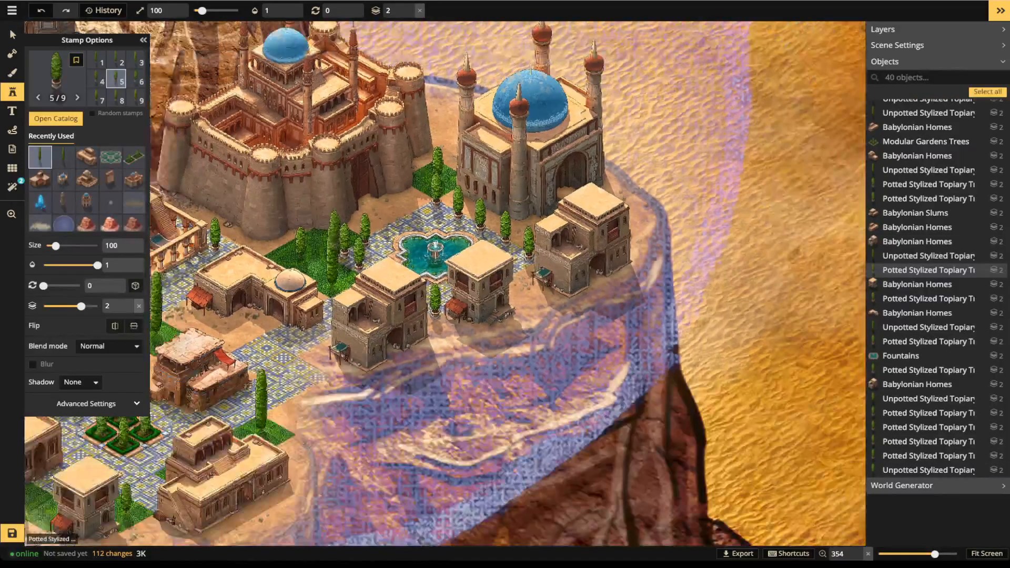
{"action": "left_click_drag", "start_coordinate": [316, 227], "coordinate": [494, 223]}
{"action": "left_click_drag", "start_coordinate": [340, 350], "coordinate": [348, 350]}
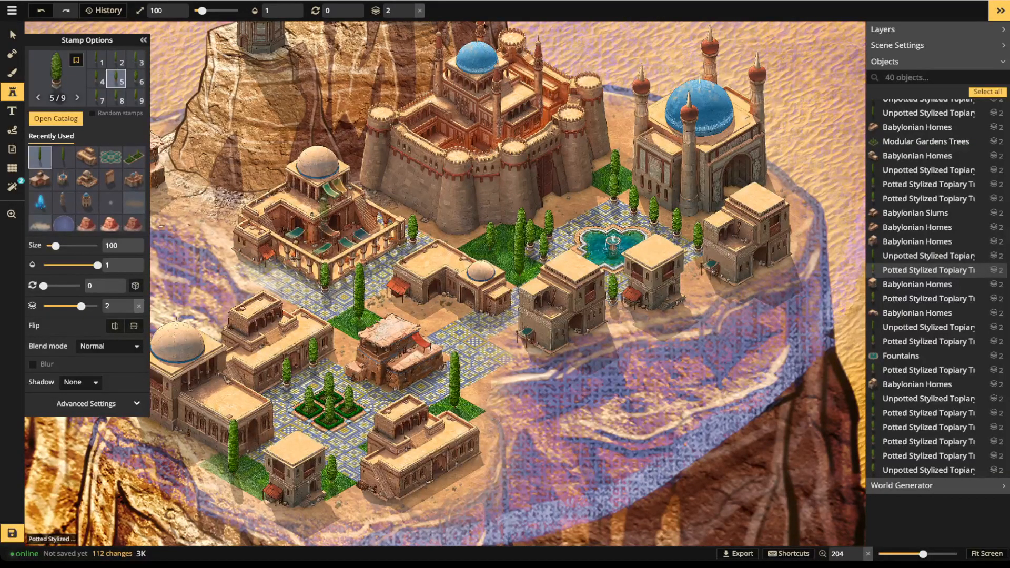
{"action": "scroll", "coordinate": [325, 200], "scroll_direction": "down", "scroll_amount": 2}
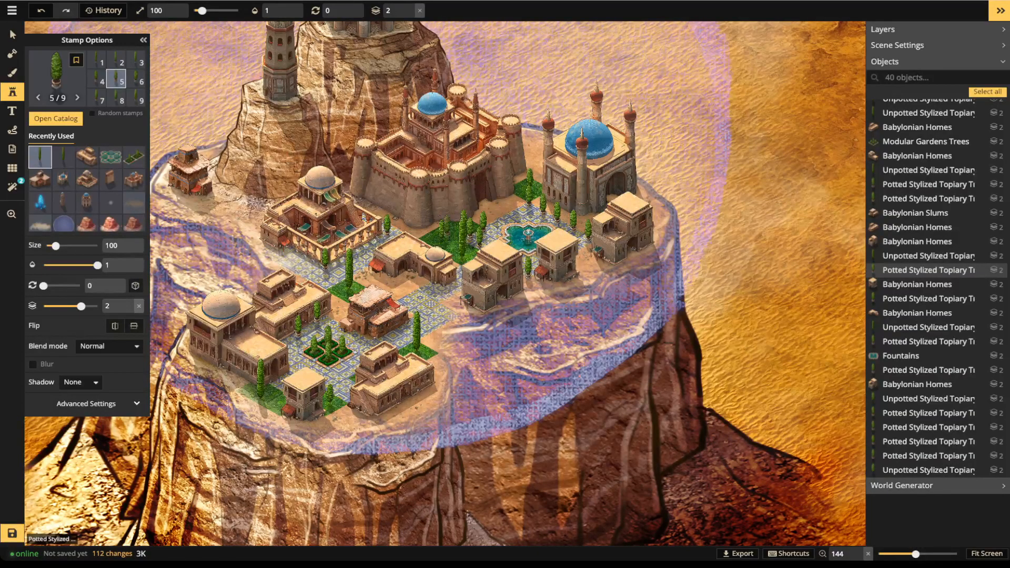
{"action": "left_click", "coordinate": [12, 73]}
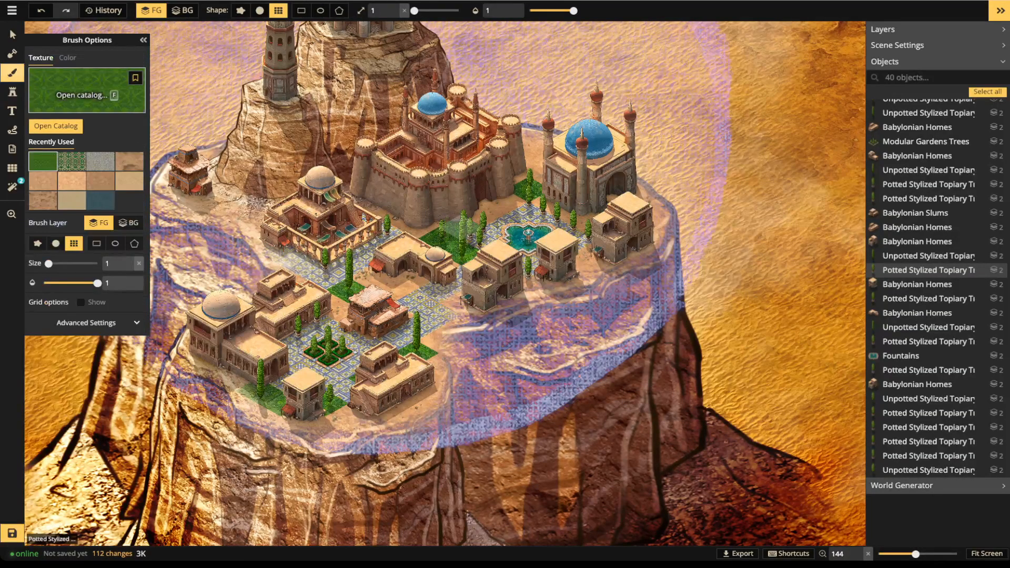
{"action": "left_click", "coordinate": [100, 161]}
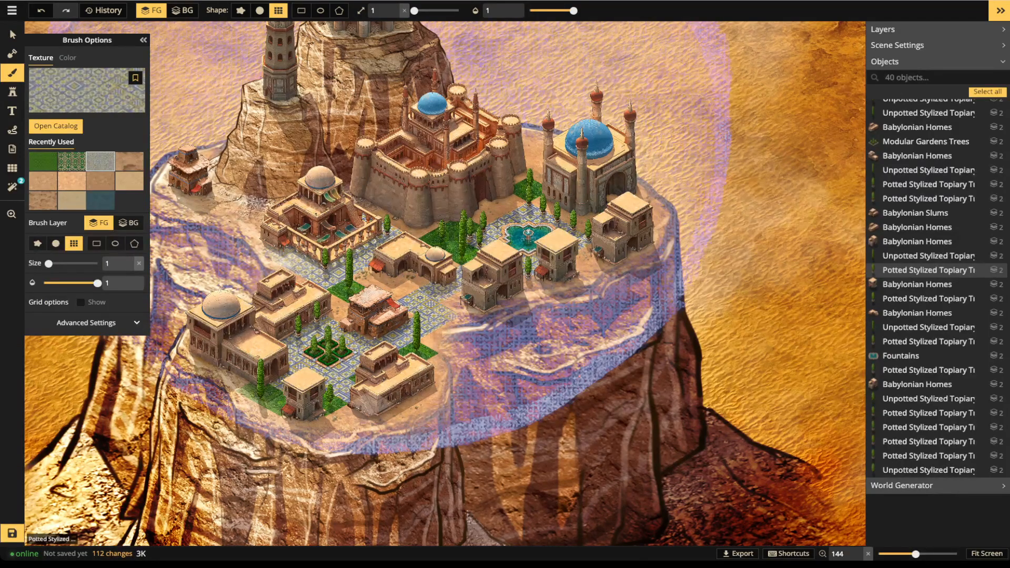
{"action": "mouse_move", "coordinate": [349, 416]}
{"action": "left_mouse_down"}
{"action": "mouse_move", "coordinate": [429, 406]}
{"action": "mouse_move", "coordinate": [438, 370]}
{"action": "left_mouse_up"}
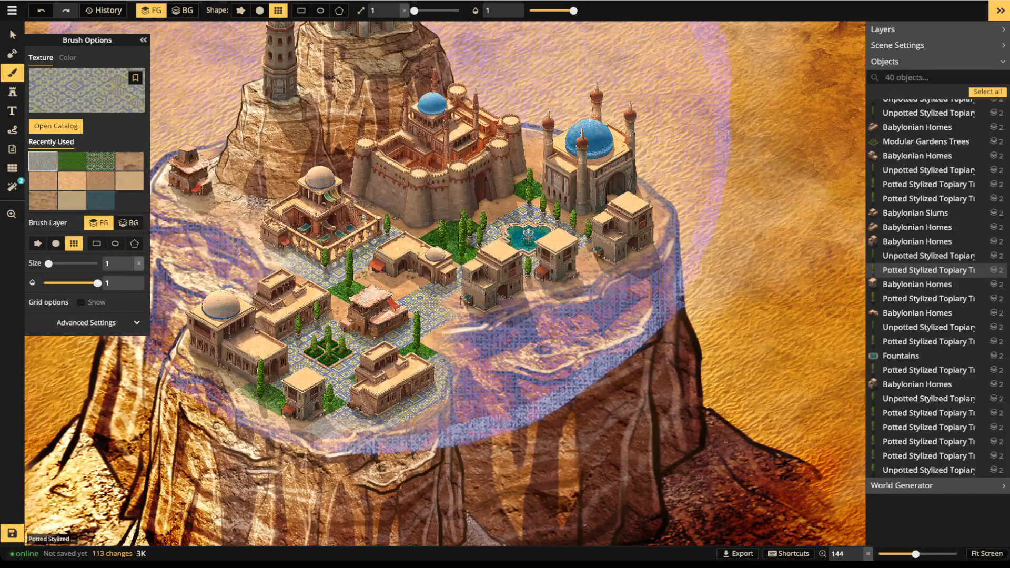
{"action": "left_click", "coordinate": [236, 379]}
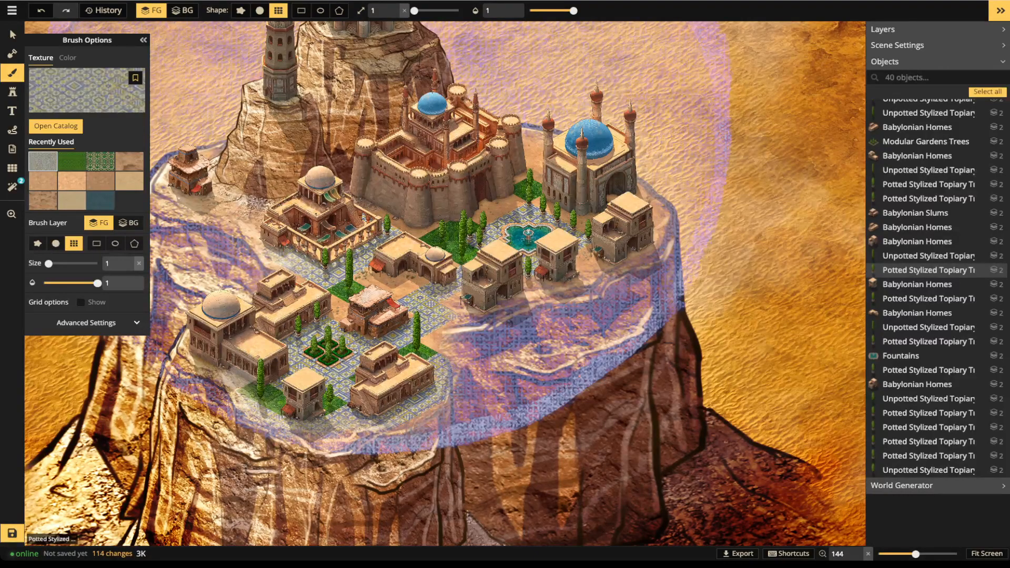
Step: Fill the sand around the market, the L-shaped home and the central slum house with the decorated tile texture
{"action": "left_click", "coordinate": [484, 215]}
{"action": "left_click", "coordinate": [417, 227]}
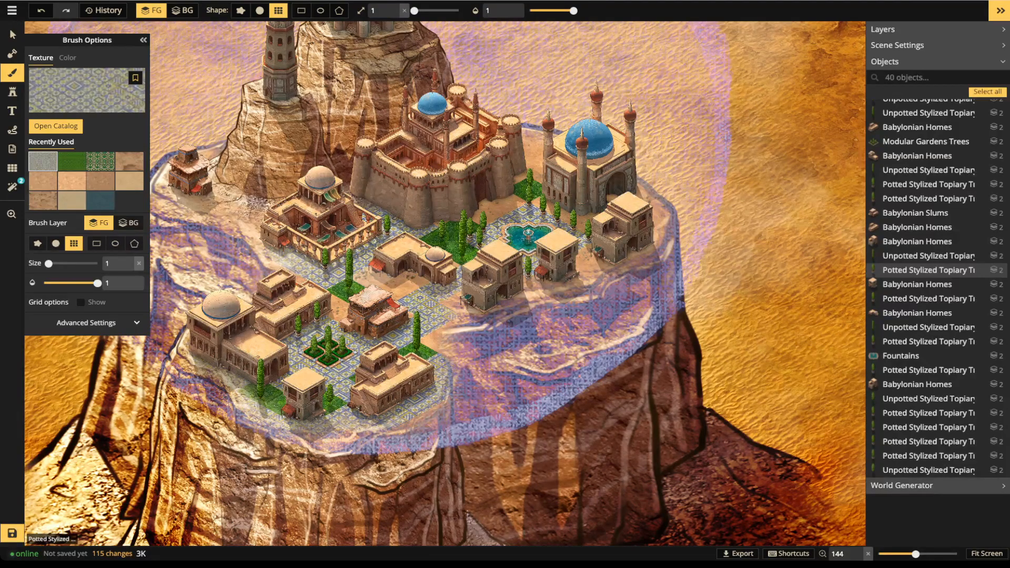
{"action": "left_click", "coordinate": [371, 278]}
{"action": "left_click", "coordinate": [348, 315]}
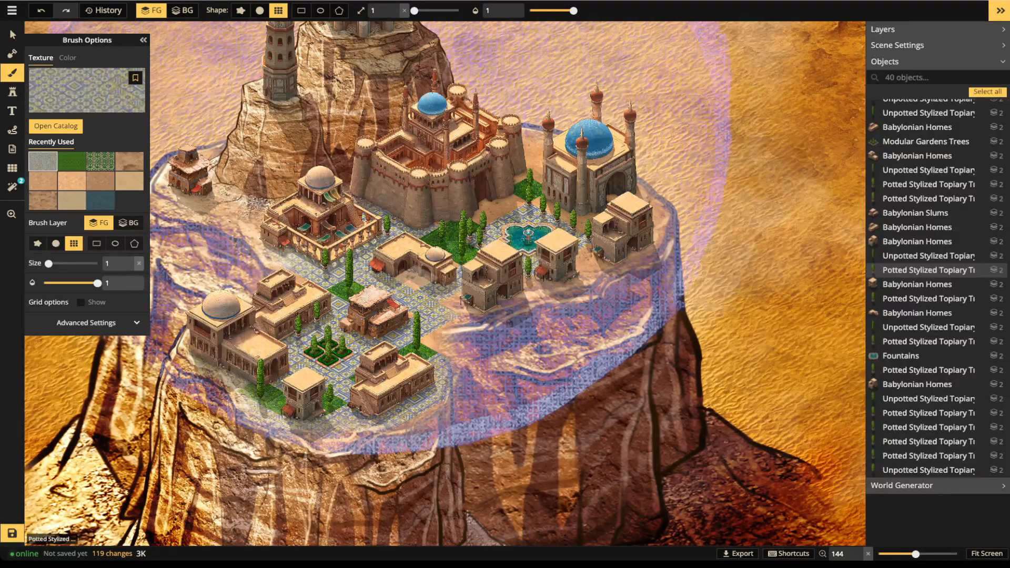
{"action": "left_click", "coordinate": [416, 278]}
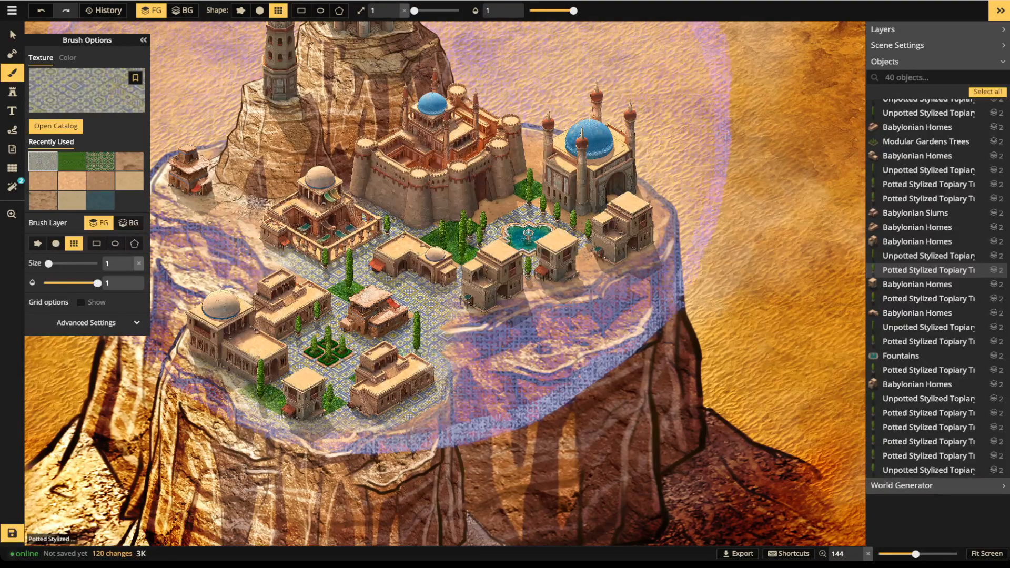
Step: Paint decorated tile over the sand around the fountain-side homes, beside the temple and between stronghold and temple
{"action": "left_click", "coordinate": [552, 278]}
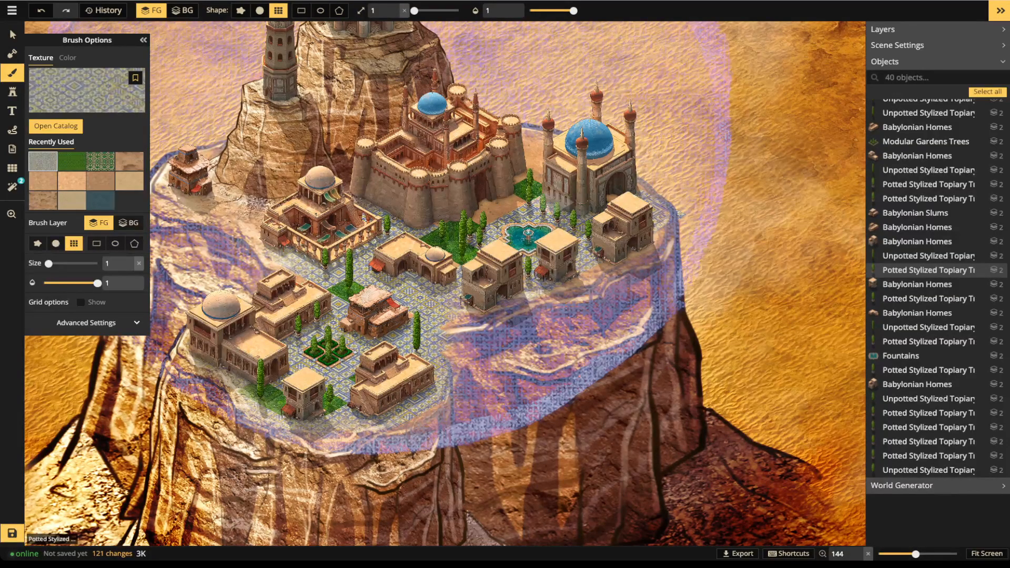
{"action": "left_click", "coordinate": [552, 202]}
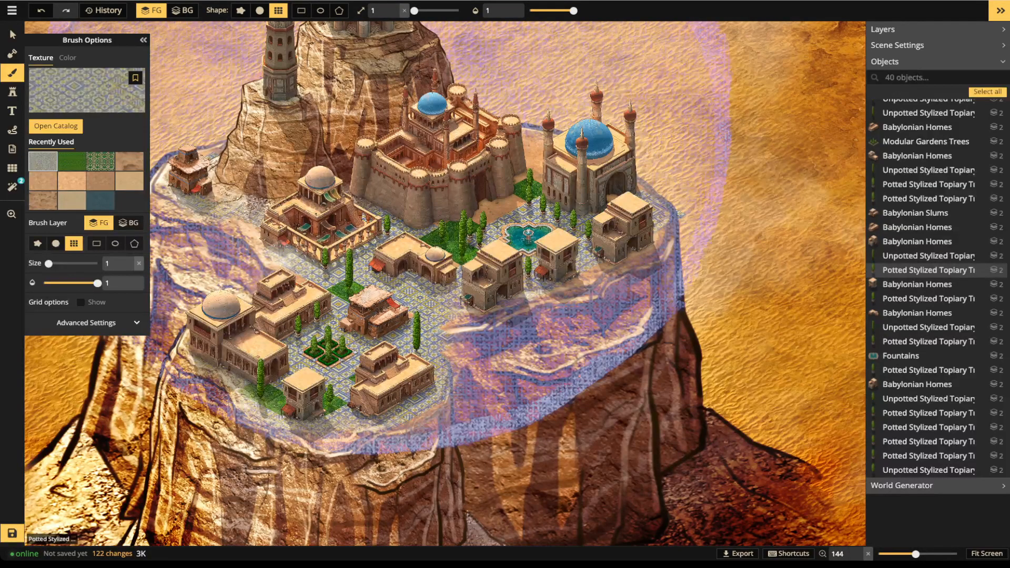
{"action": "left_click", "coordinate": [506, 177]}
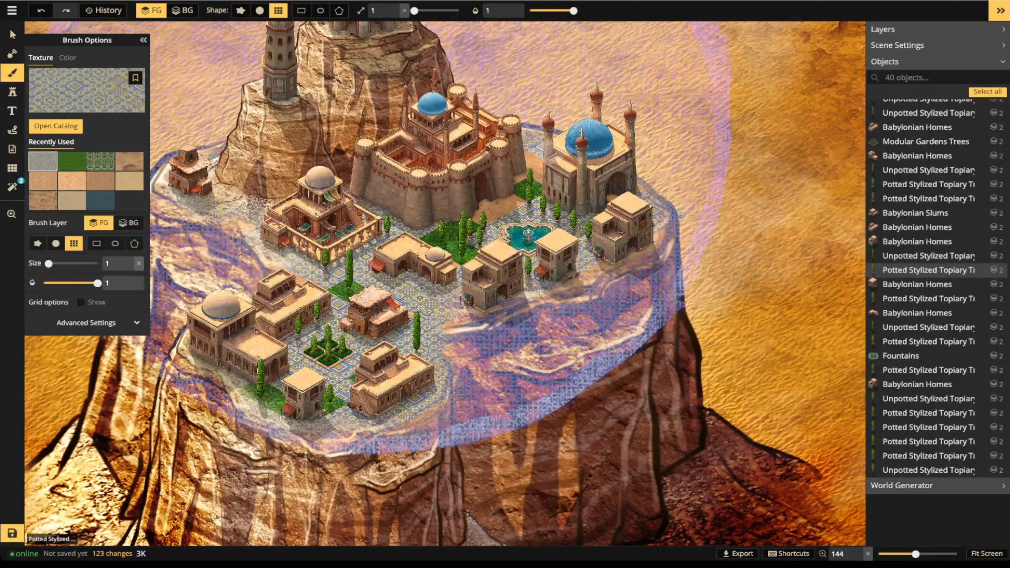
Step: Cover the sand in front of the stronghold and the remaining gaps near the L-shaped home and plateau edge with decorated tile
{"action": "left_click", "coordinate": [483, 213]}
{"action": "left_click", "coordinate": [506, 206]}
{"action": "left_click", "coordinate": [439, 215]}
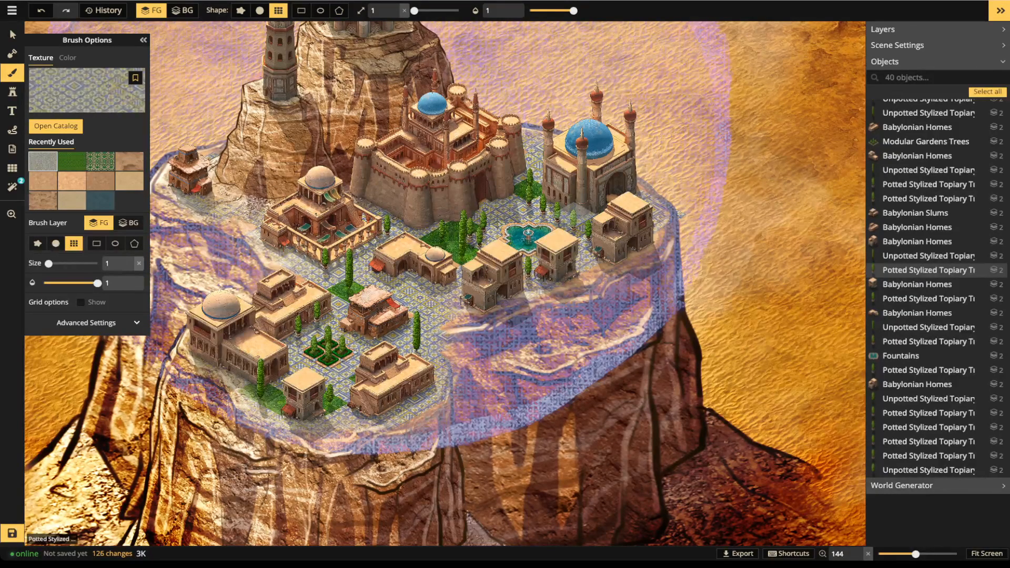
{"action": "left_click", "coordinate": [448, 328]}
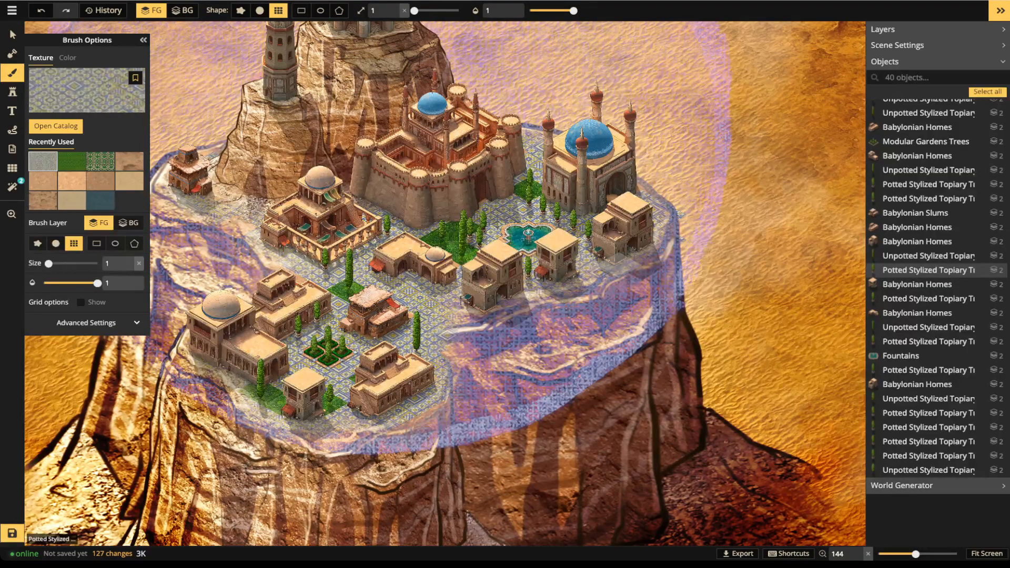
{"action": "left_click", "coordinate": [438, 239]}
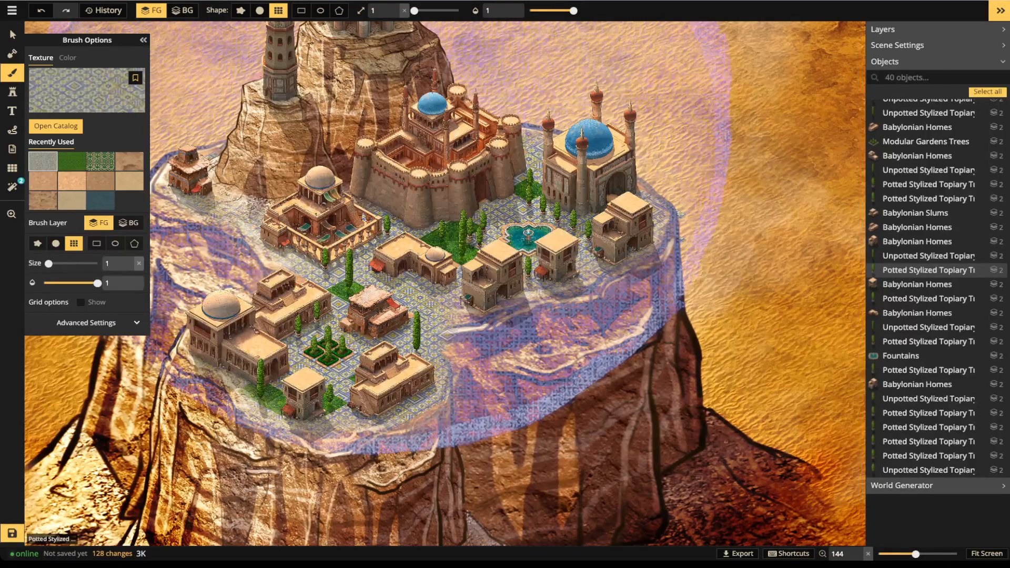
Step: Recolour the decorated tile brush texture by setting its filters to hue -31 and saturation 200
{"action": "scroll", "coordinate": [313, 184], "scroll_direction": "down", "scroll_amount": 4}
{"action": "left_click_drag", "start_coordinate": [312, 184], "coordinate": [439, 257]}
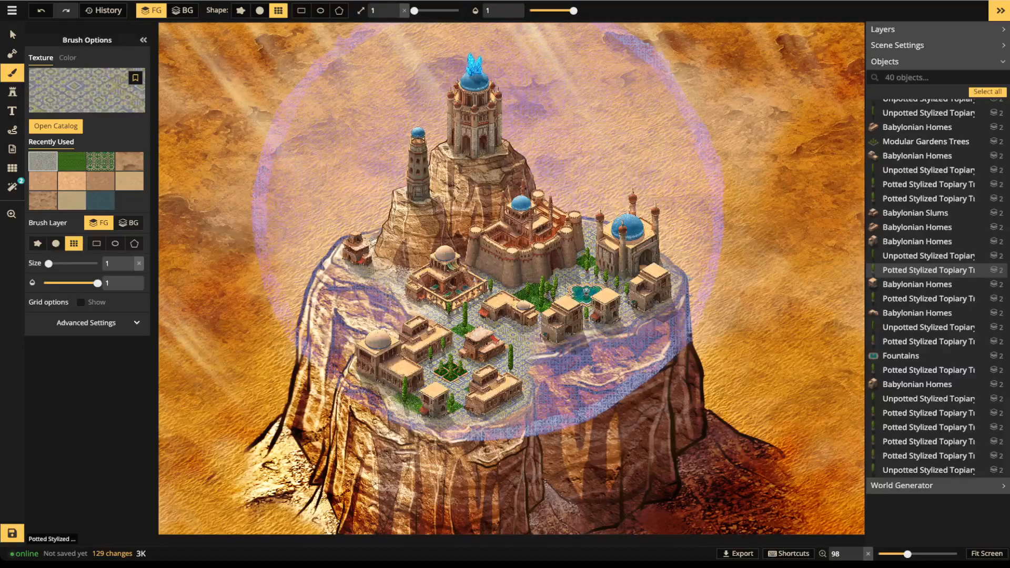
{"action": "left_click", "coordinate": [87, 323]}
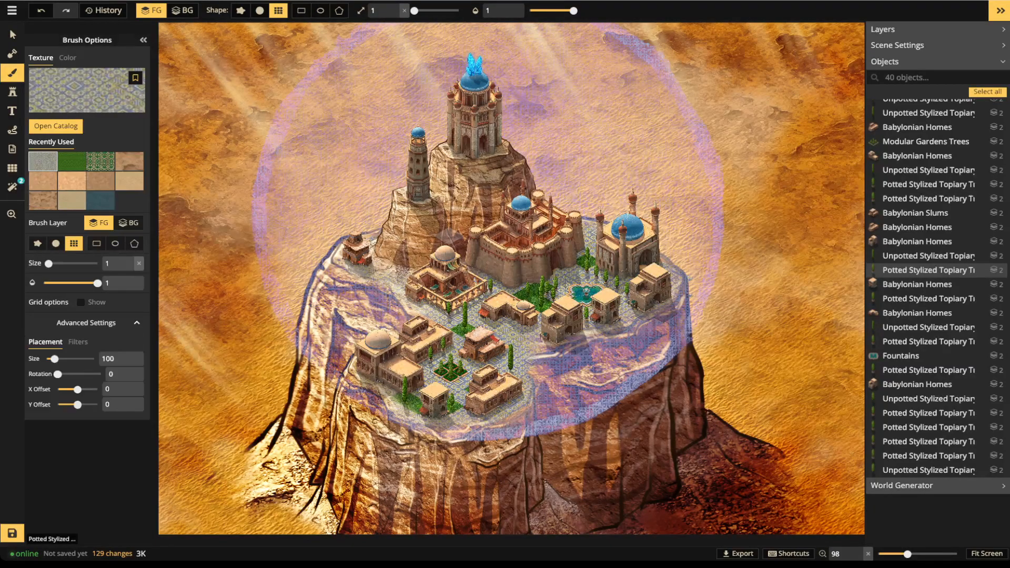
{"action": "left_click", "coordinate": [78, 342]}
{"action": "left_click_drag", "start_coordinate": [72, 359], "coordinate": [71, 359]}
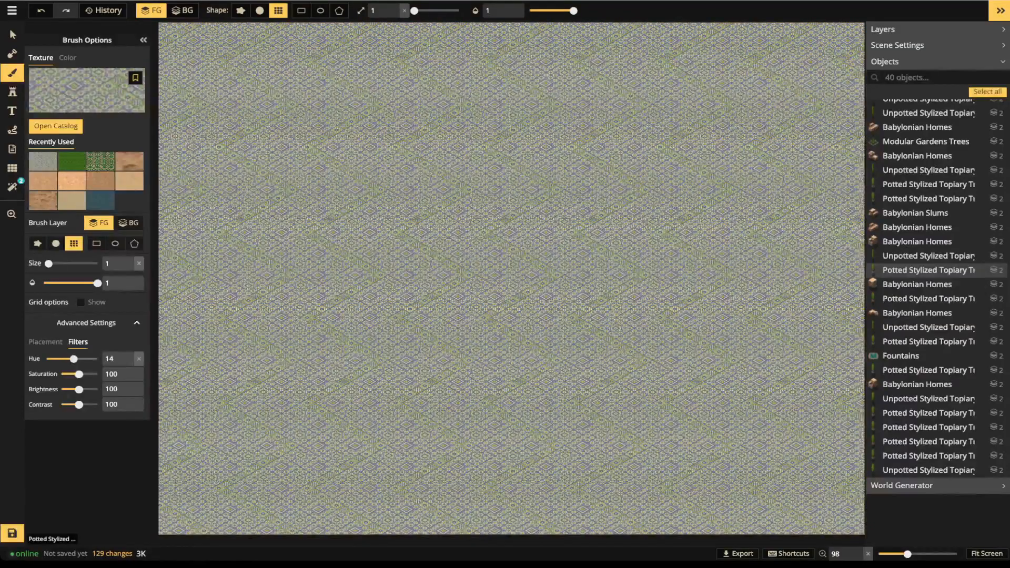
{"action": "left_click_drag", "start_coordinate": [83, 359], "coordinate": [57, 359]}
{"action": "left_click_drag", "start_coordinate": [78, 374], "coordinate": [65, 359]}
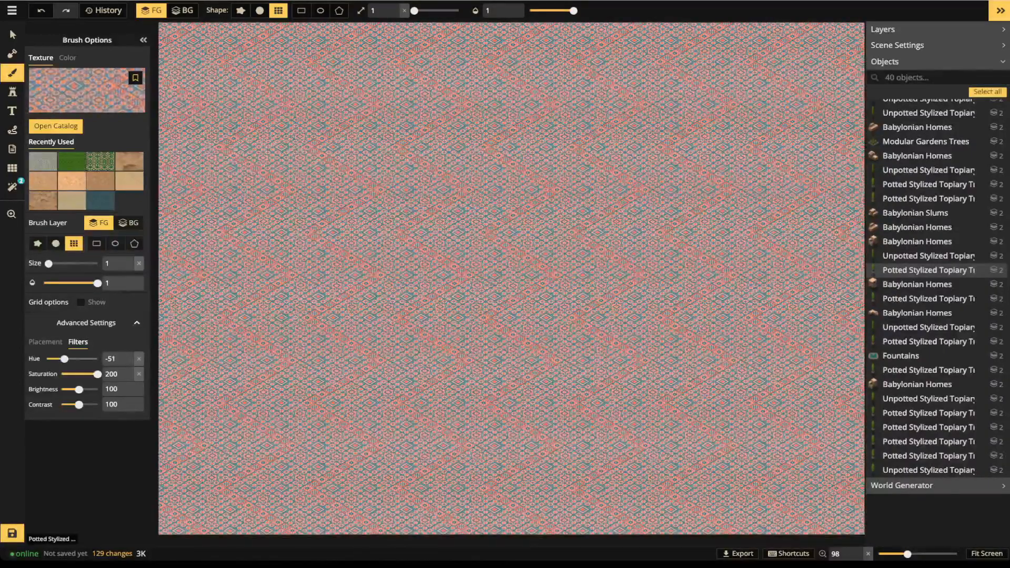
{"action": "left_click_drag", "start_coordinate": [65, 359], "coordinate": [67, 359]}
{"action": "scroll", "coordinate": [429, 282], "scroll_direction": "up", "scroll_amount": 5}
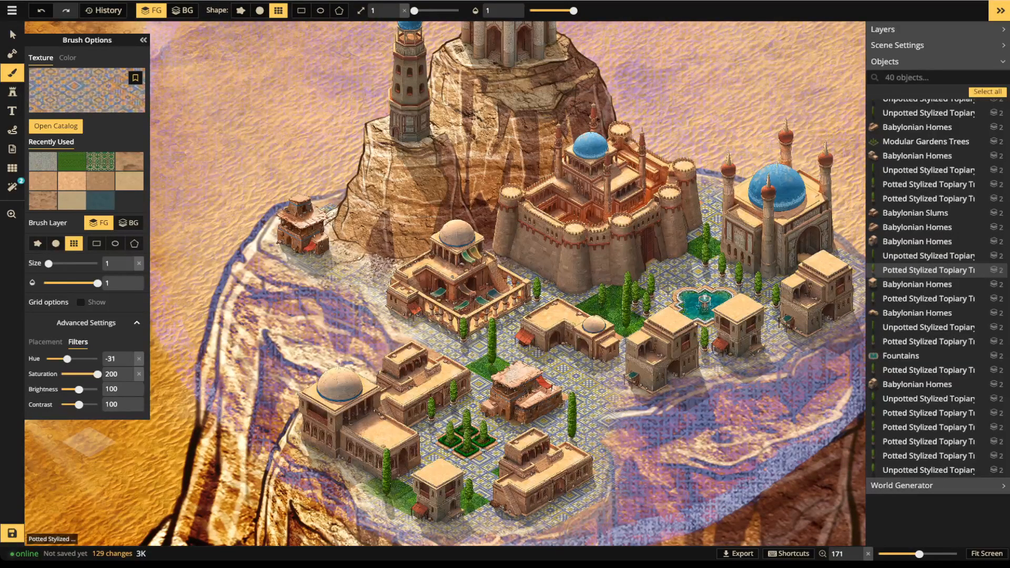
{"action": "scroll", "coordinate": [464, 261], "scroll_direction": "down", "scroll_amount": 4}
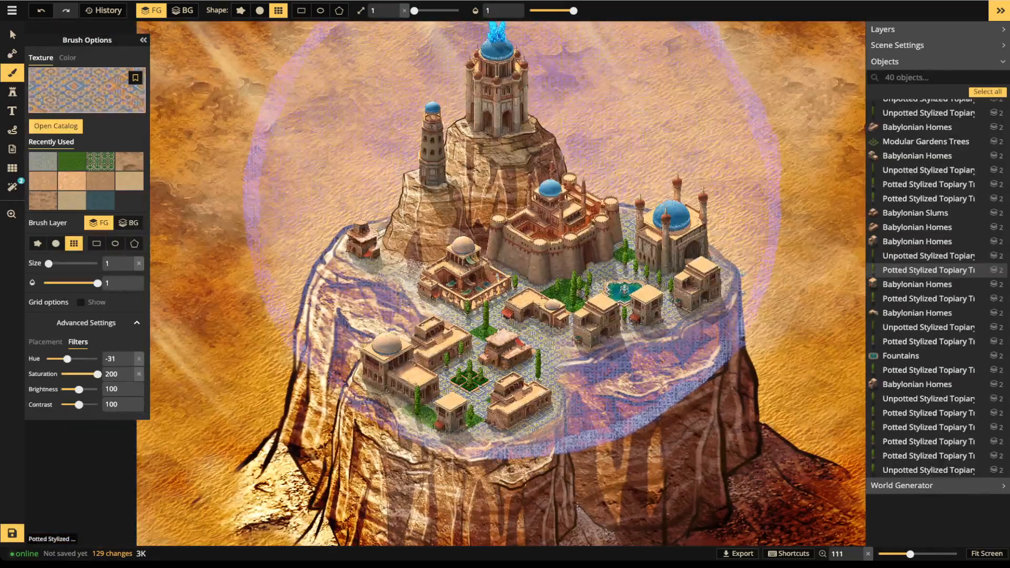
Step: Leave the brush for the selection tool and save the plateau city map
{"action": "left_click", "coordinate": [12, 35]}
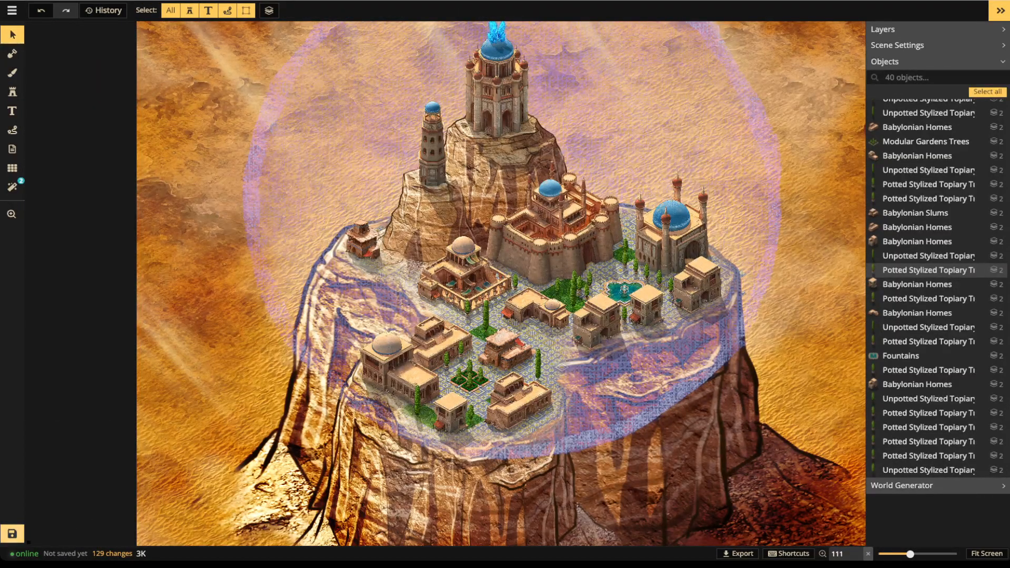
{"action": "key", "text": "ctrl+s"}
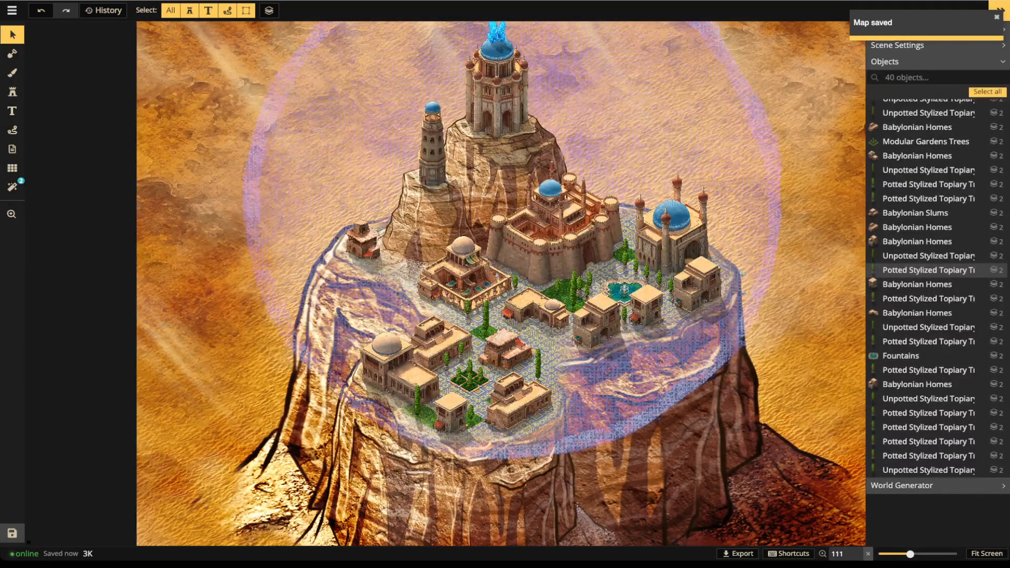
{"action": "scroll", "coordinate": [555, 215], "scroll_direction": "down", "scroll_amount": 2}
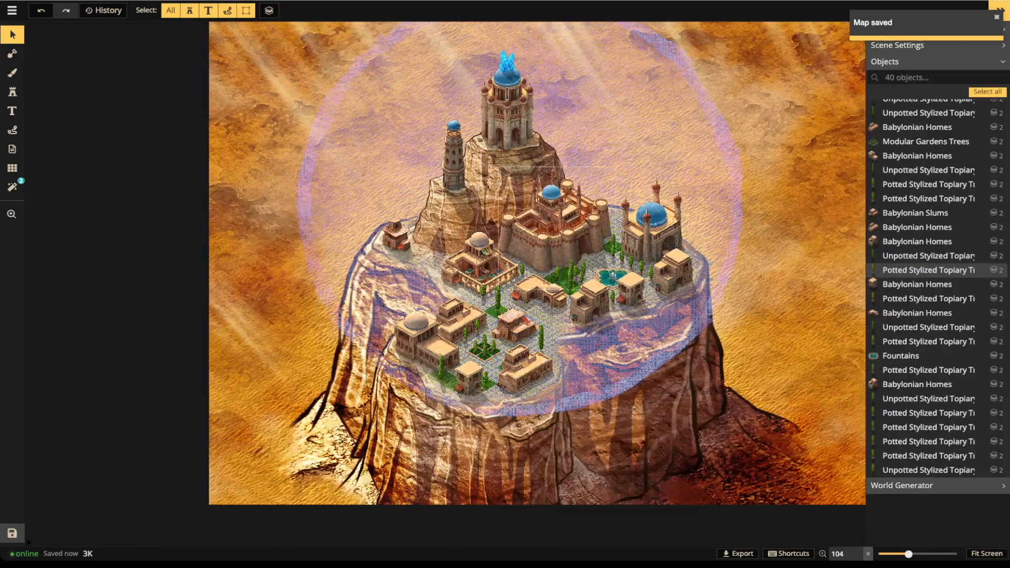
{"action": "left_click_drag", "start_coordinate": [555, 215], "coordinate": [478, 243]}
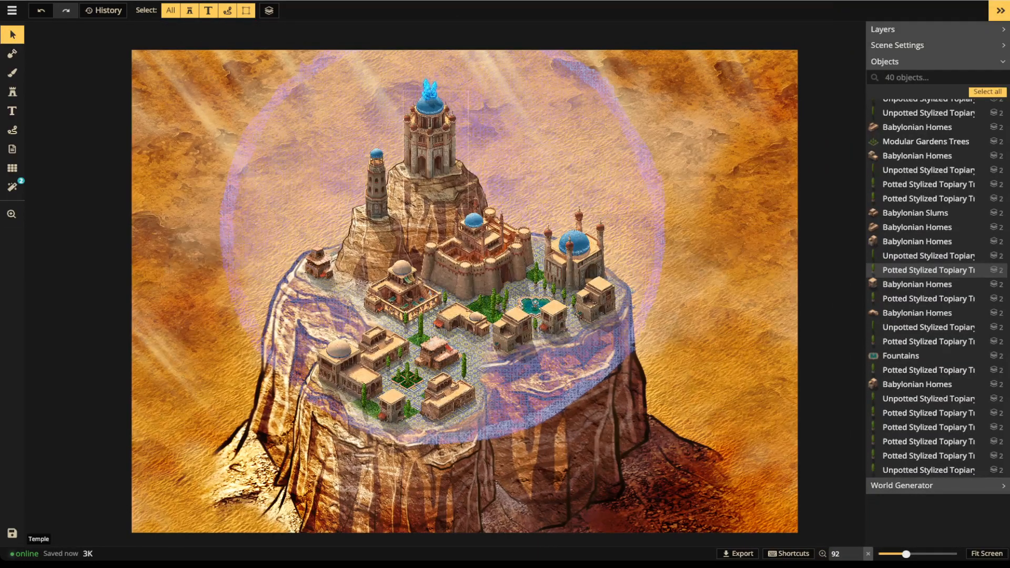